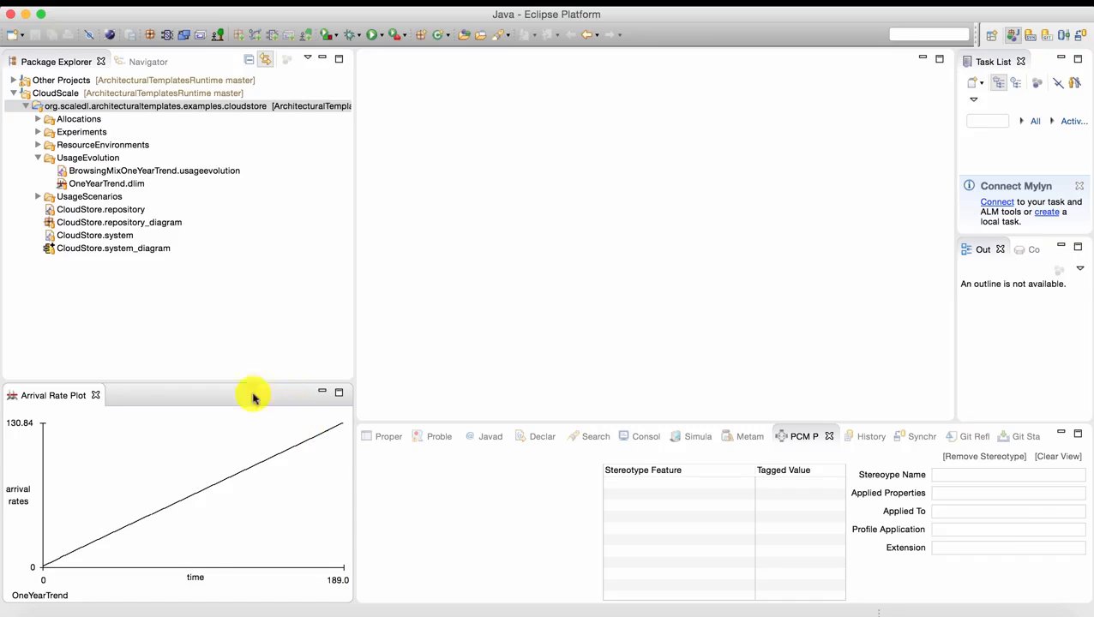
# Step: Open the wizard selection for creating a new item of another type in the cloudstore project's UsageEvolution folder
pyautogui.click(206, 110)
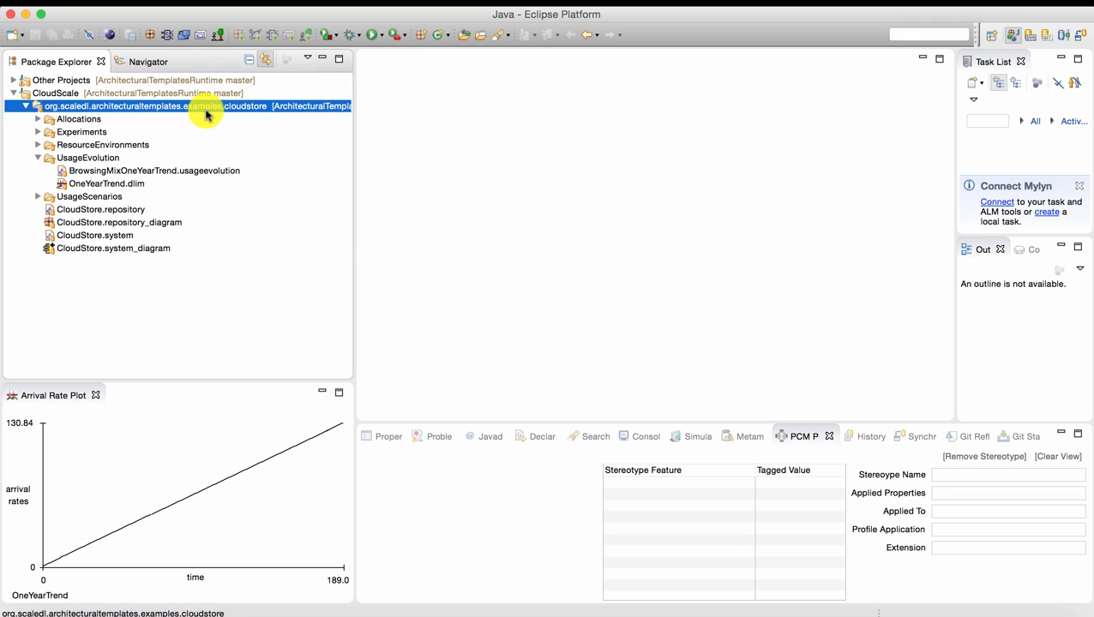
pyautogui.press('Down')
pyautogui.press('Down')
pyautogui.press('Down')
pyautogui.press('Down')
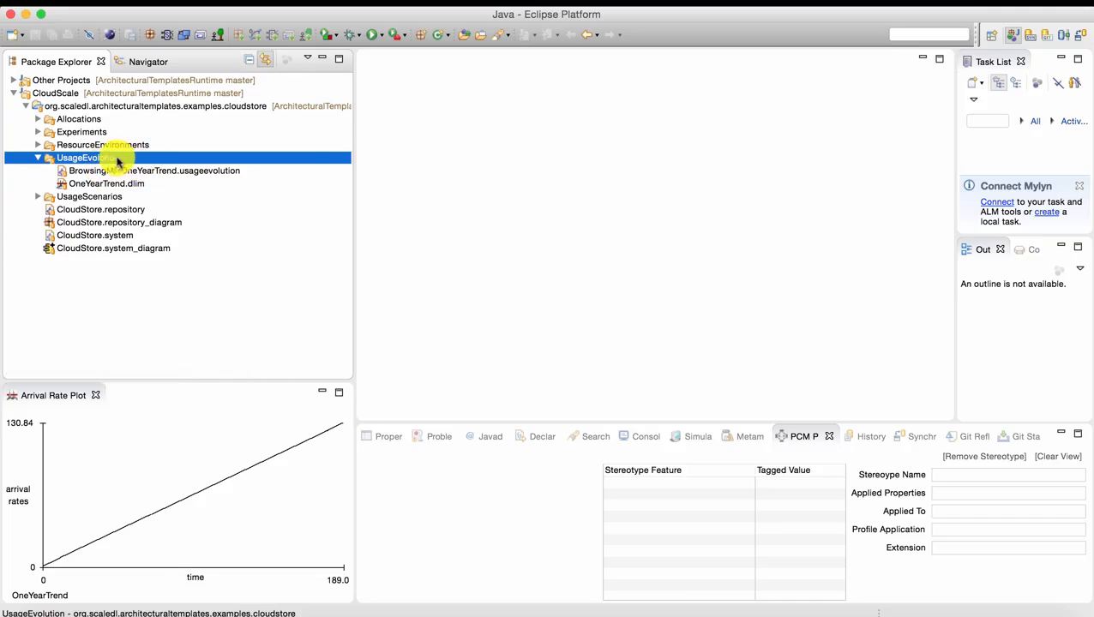
pyautogui.rightClick(109, 160)
pyautogui.moveTo(137, 159)
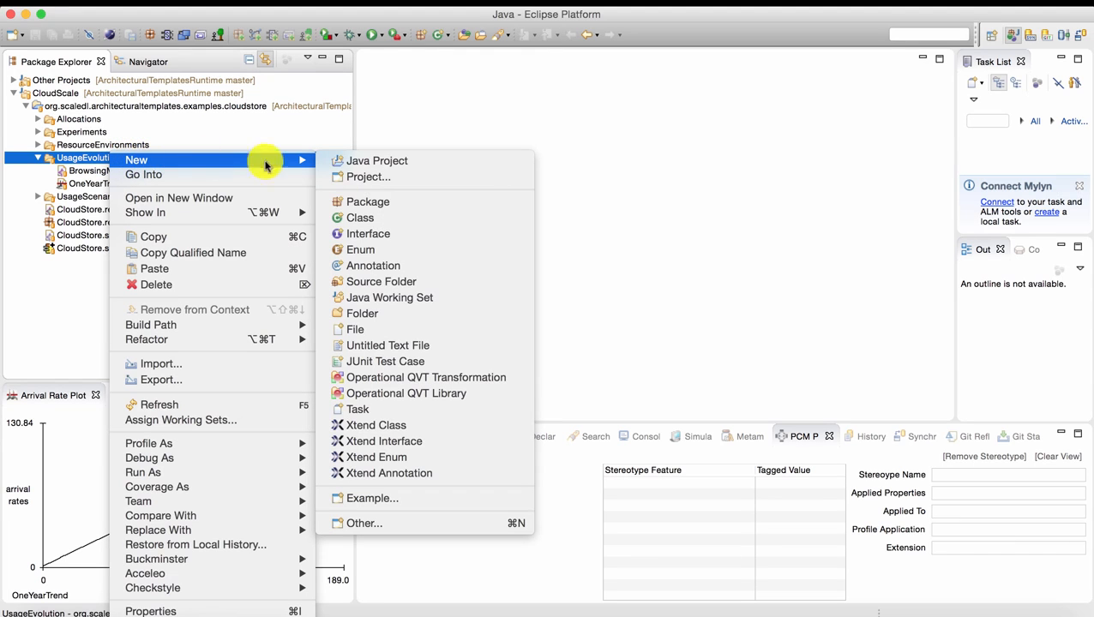
pyautogui.click(415, 524)
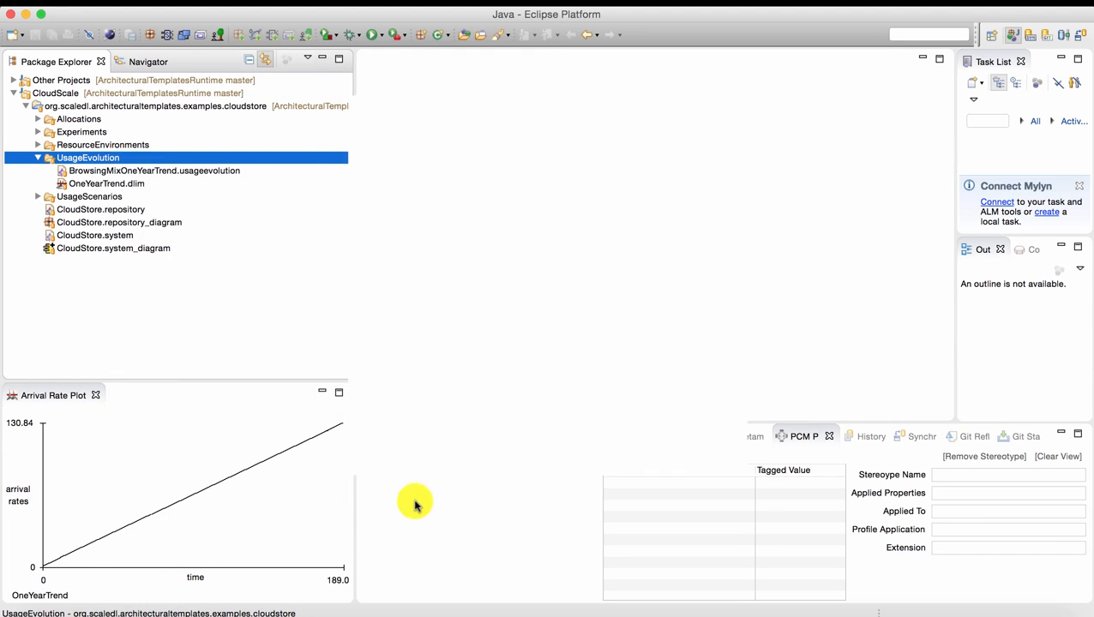
# Step: Choose the Descartes Load Intensity Model wizard from its category and proceed to its file settings
pyautogui.scroll(10, 478, 255)
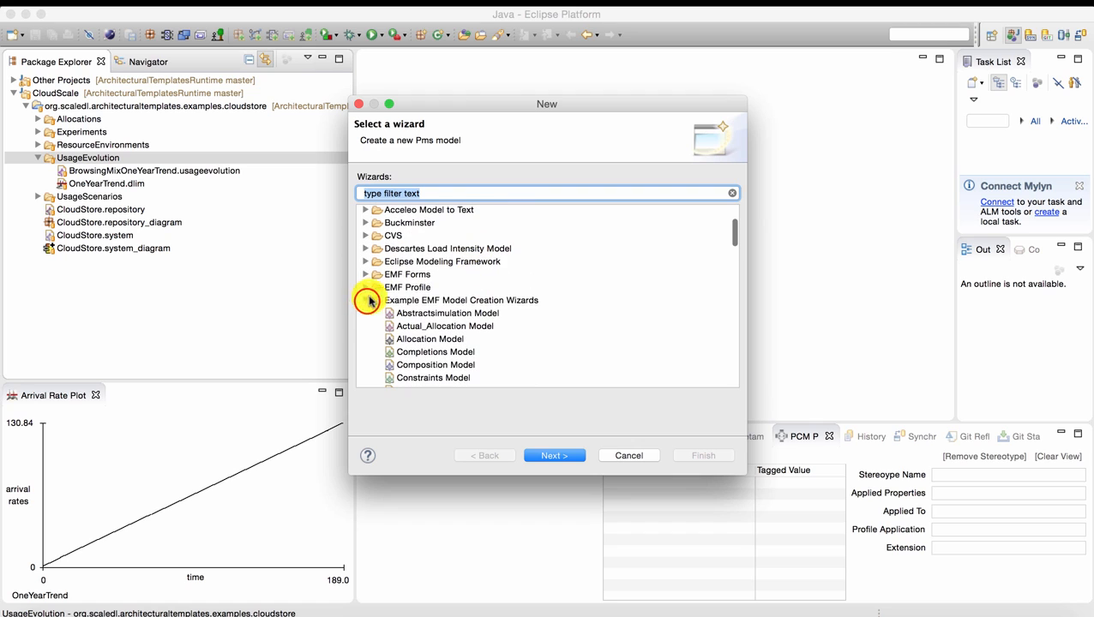
pyautogui.click(367, 302)
pyautogui.click(369, 251)
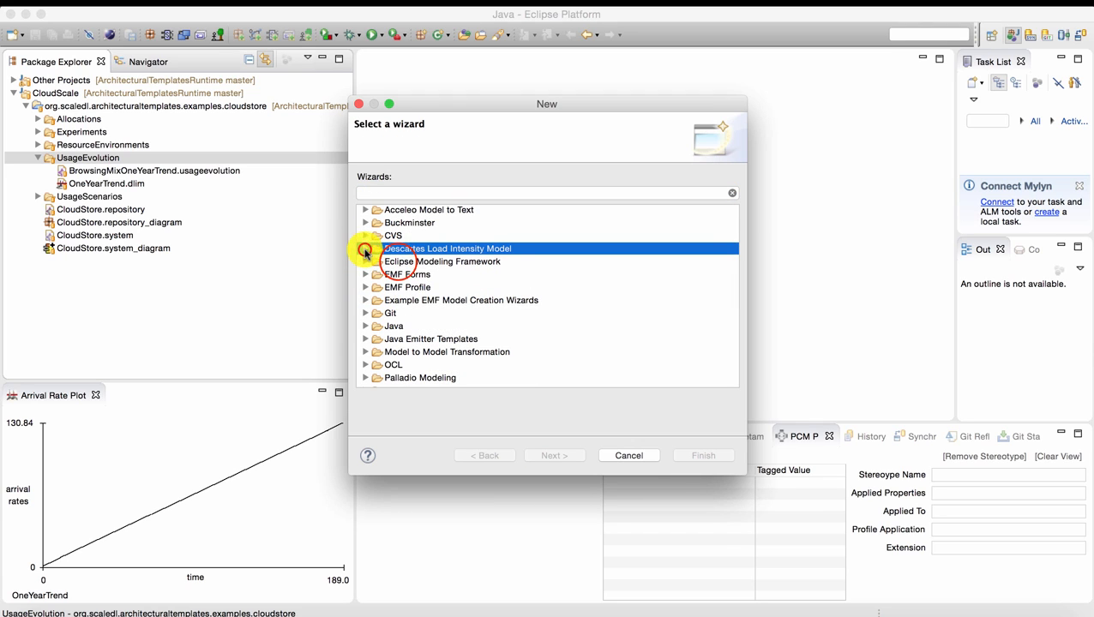
pyautogui.click(367, 249)
pyautogui.click(398, 261)
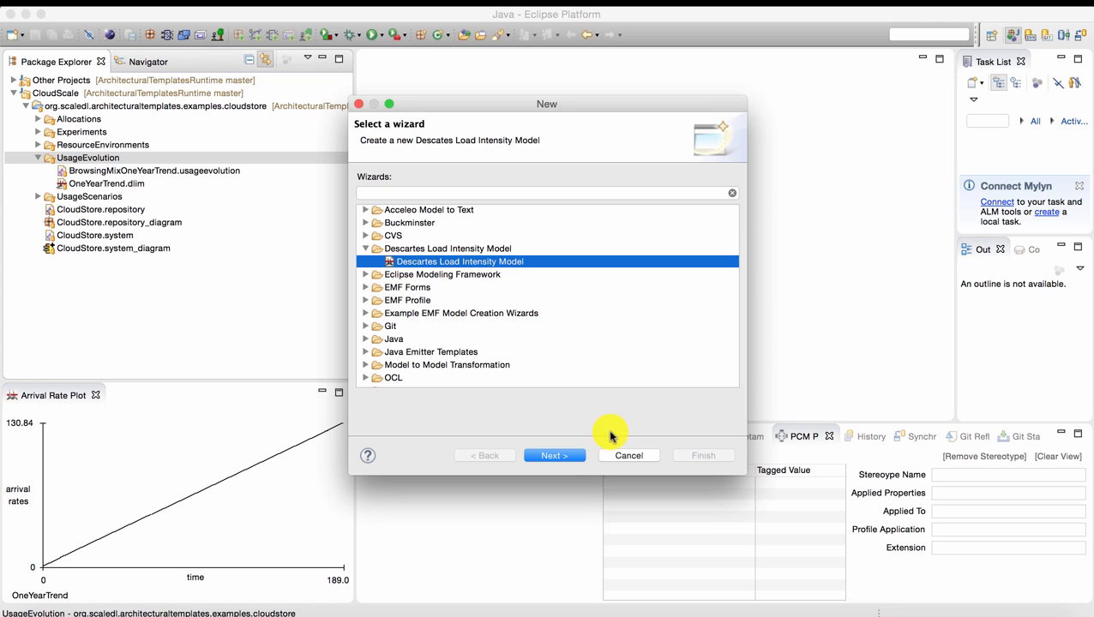
pyautogui.click(555, 456)
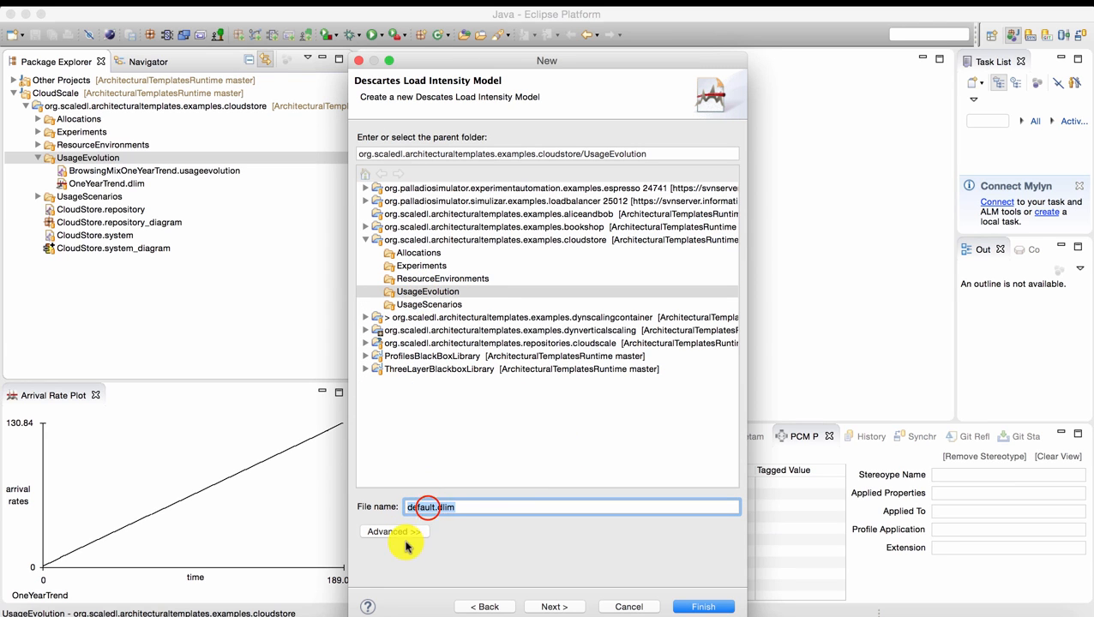
# Step: Name the file Month.dlim and continue with the seasonal, trend, and recurring bursts and noise parts all enabled
pyautogui.click(427, 507)
pyautogui.moveTo(435, 507); pyautogui.dragTo(356, 517)
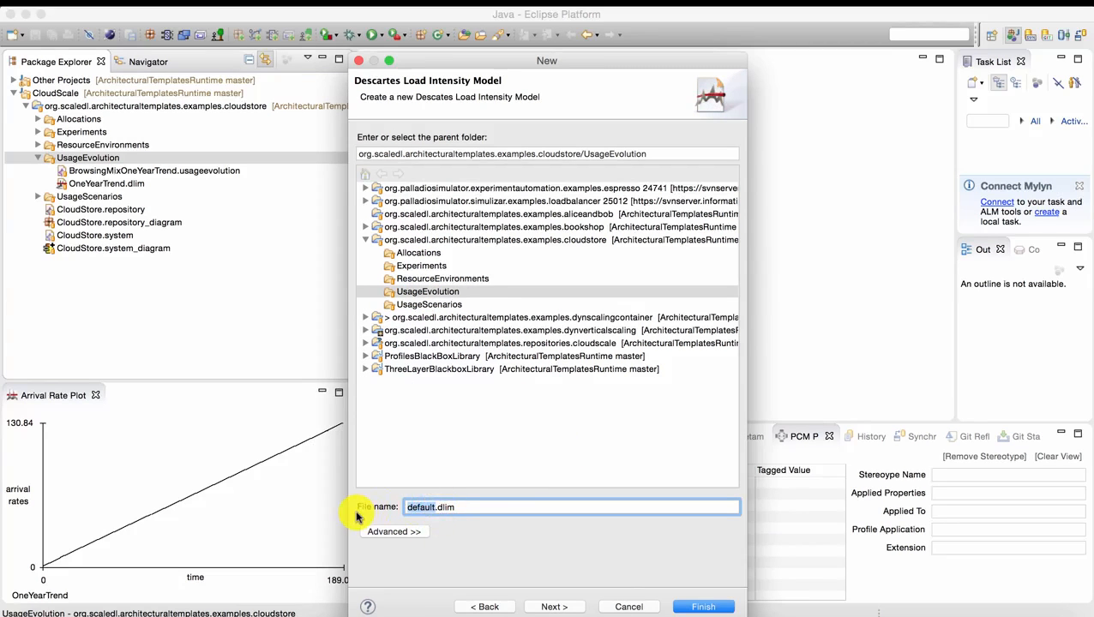
pyautogui.write('Mo')
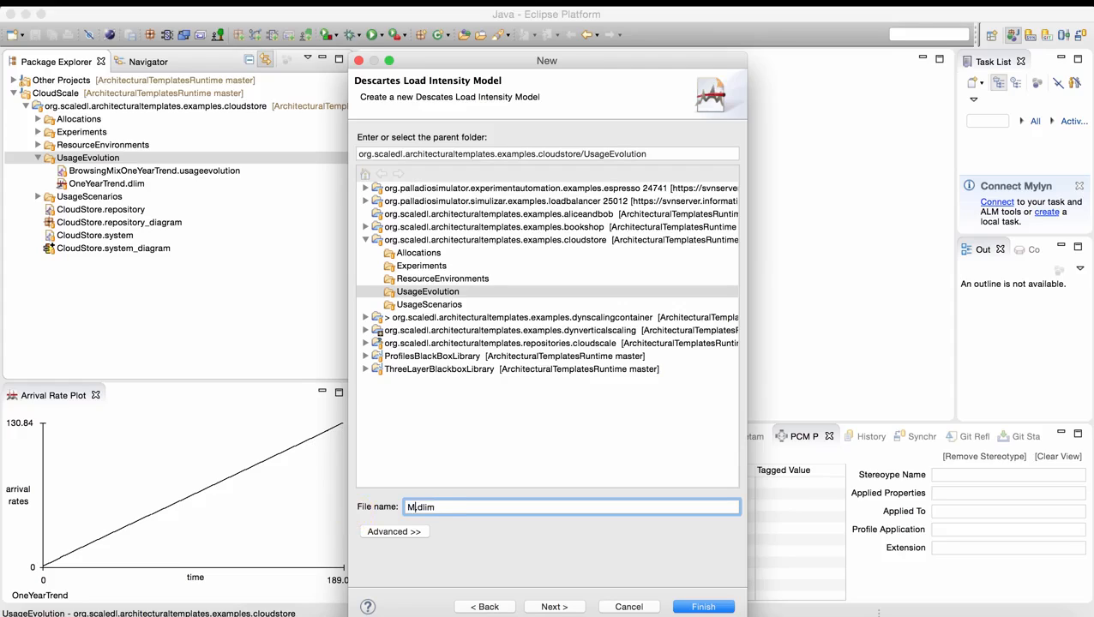
pyautogui.write('nth')
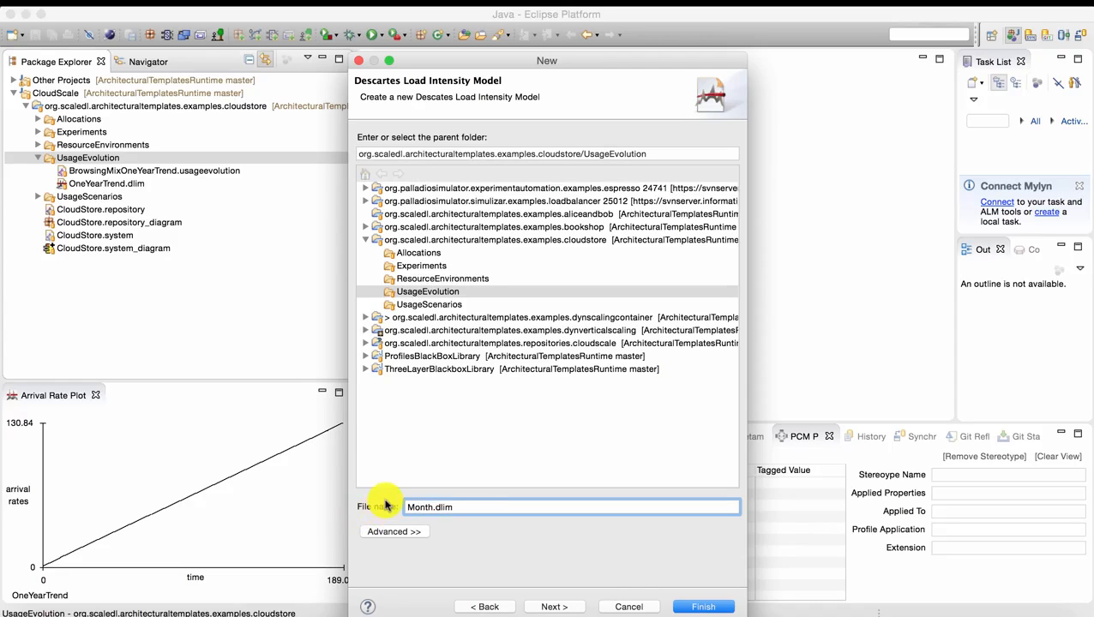
pyautogui.click(549, 607)
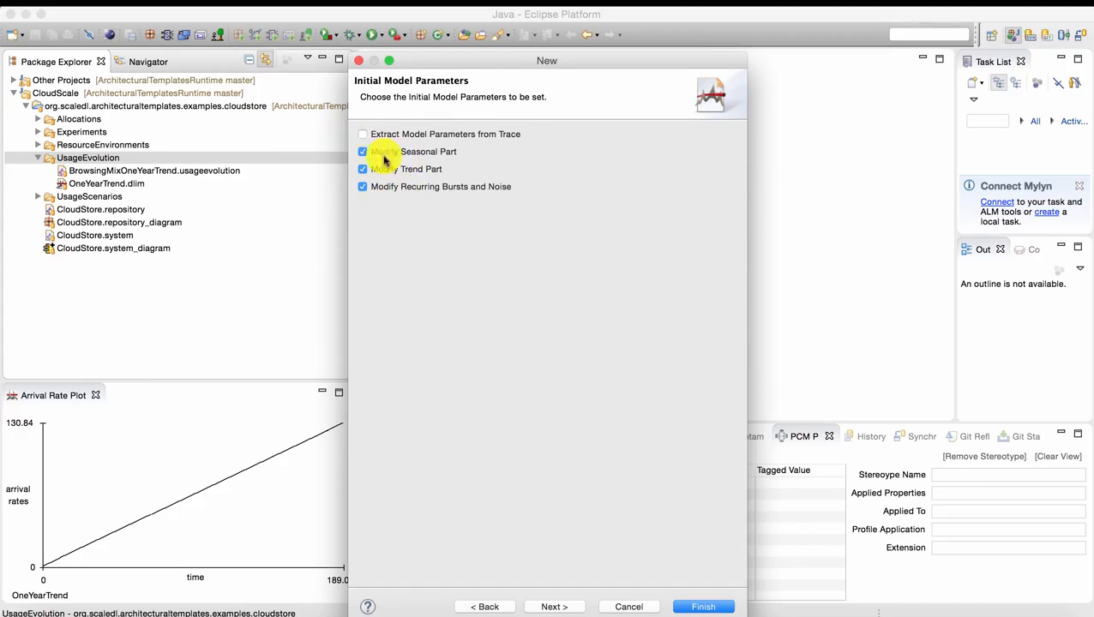
pyautogui.click(362, 187)
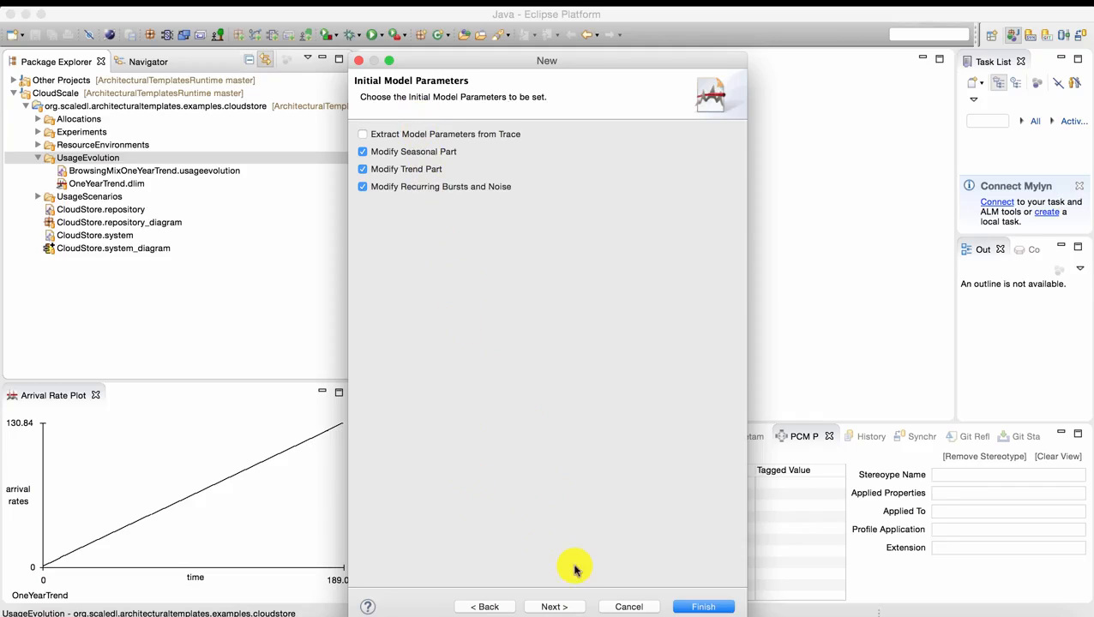
pyautogui.click(554, 607)
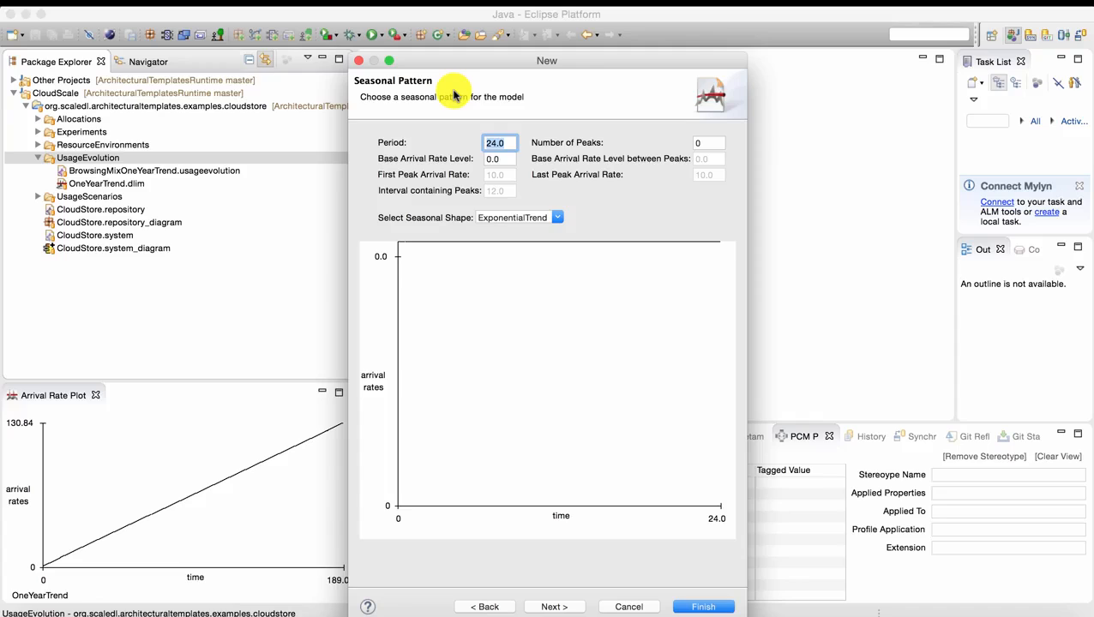
# Step: Set the seasonal pattern's Period to 1.0 and its Number of Peaks to 2
pyautogui.click(487, 142)
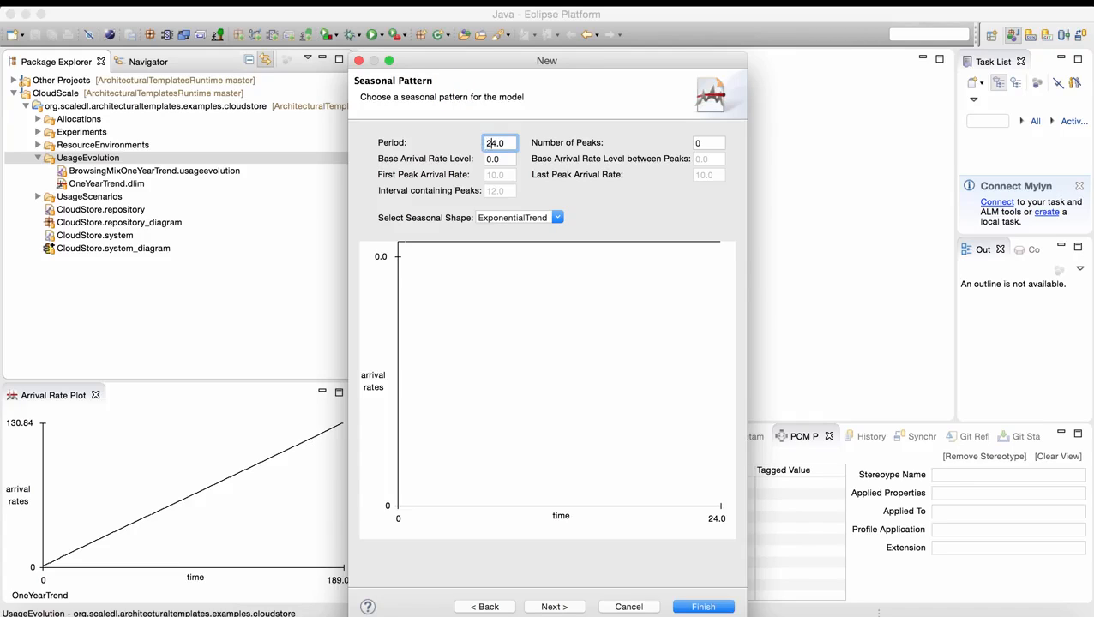
pyautogui.hotkey('shift', 'Left')
pyautogui.hotkey('shift', 'Left')
pyautogui.write('1')
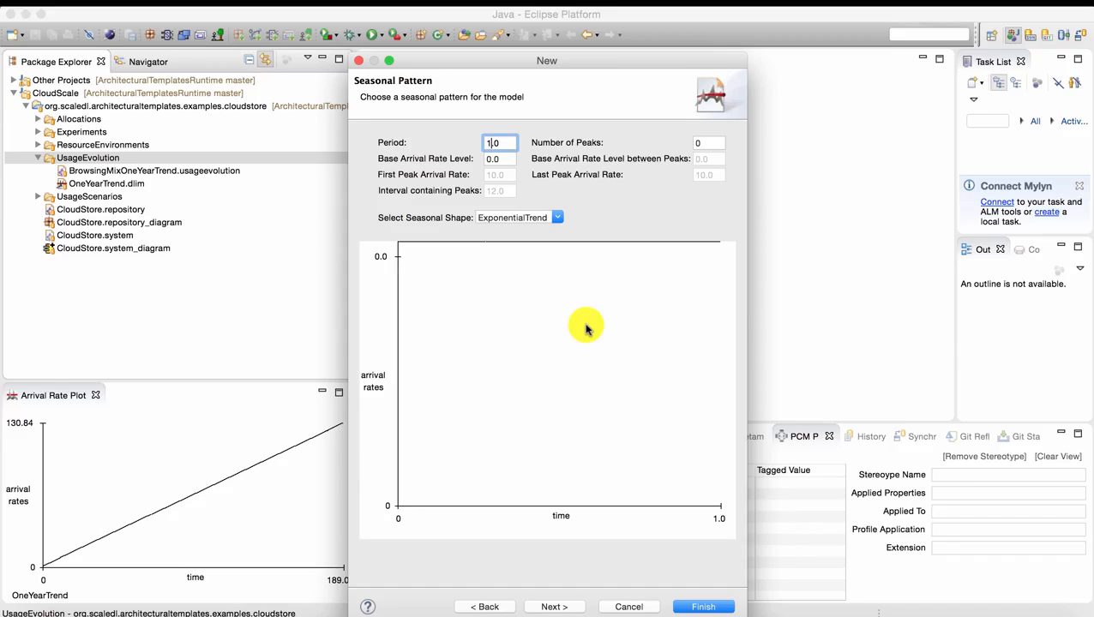
pyautogui.click(691, 143)
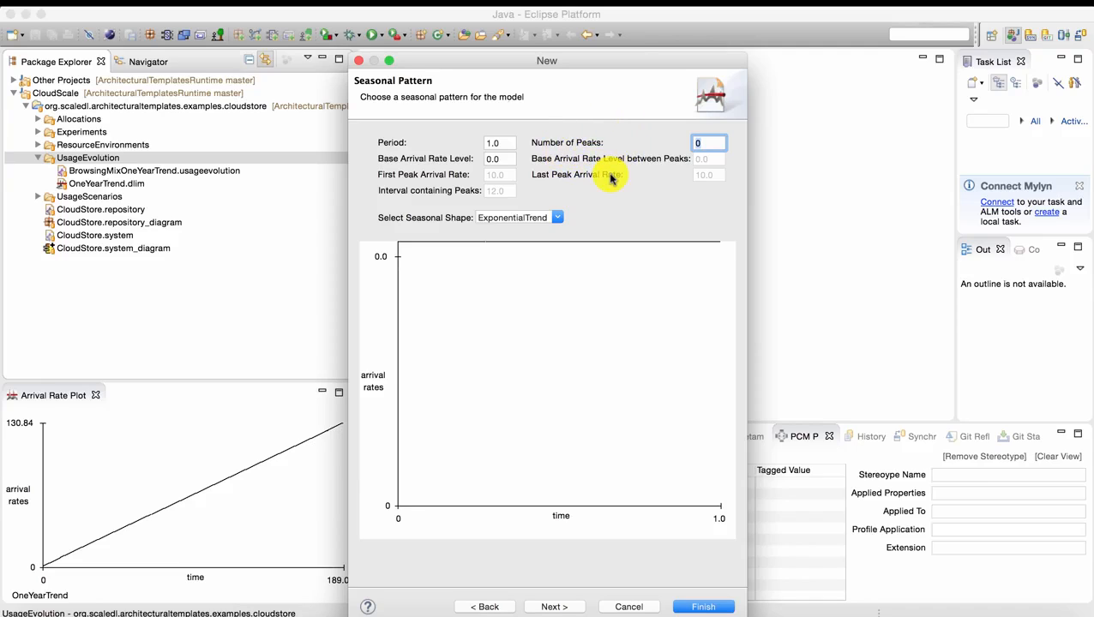
pyautogui.write('2')
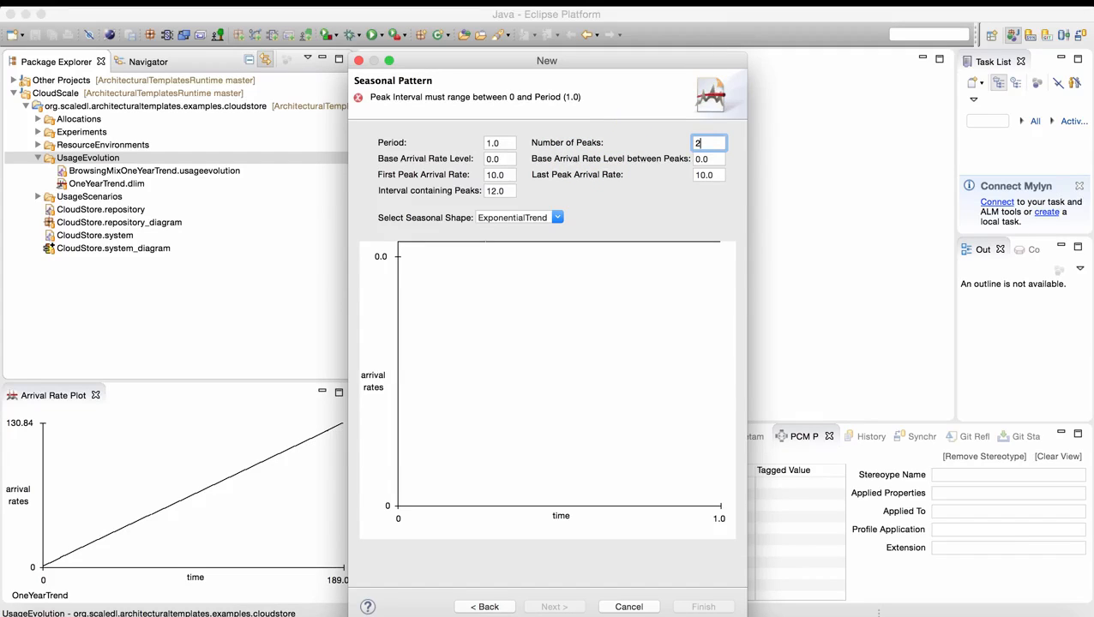
# Step: Set the seasonal pattern's Interval containing Peaks to 0.5
pyautogui.click(490, 160)
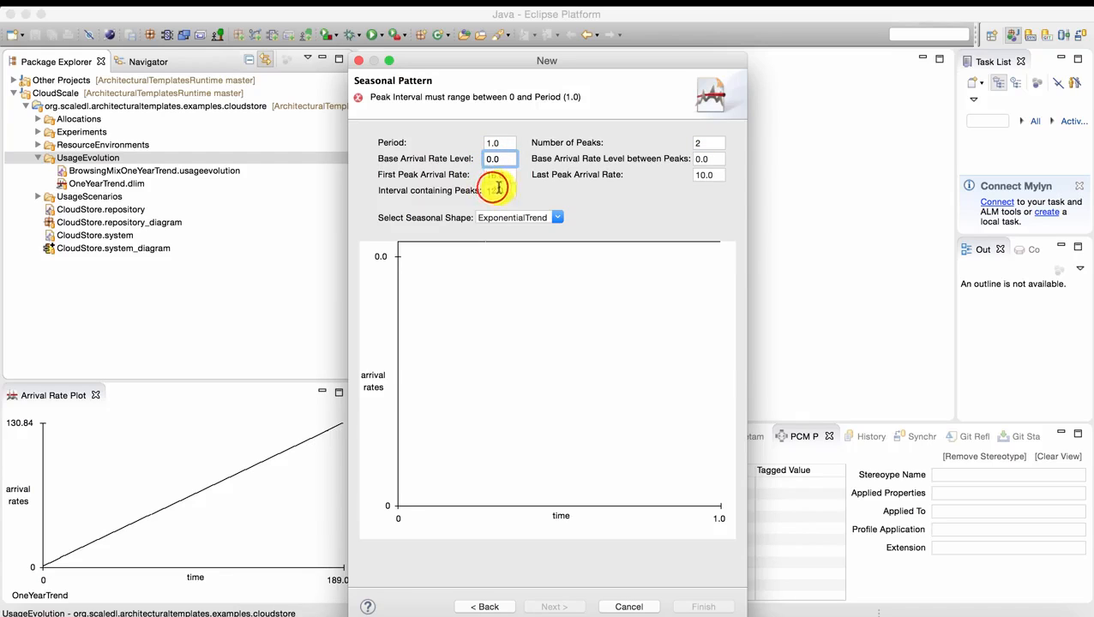
pyautogui.click(490, 192)
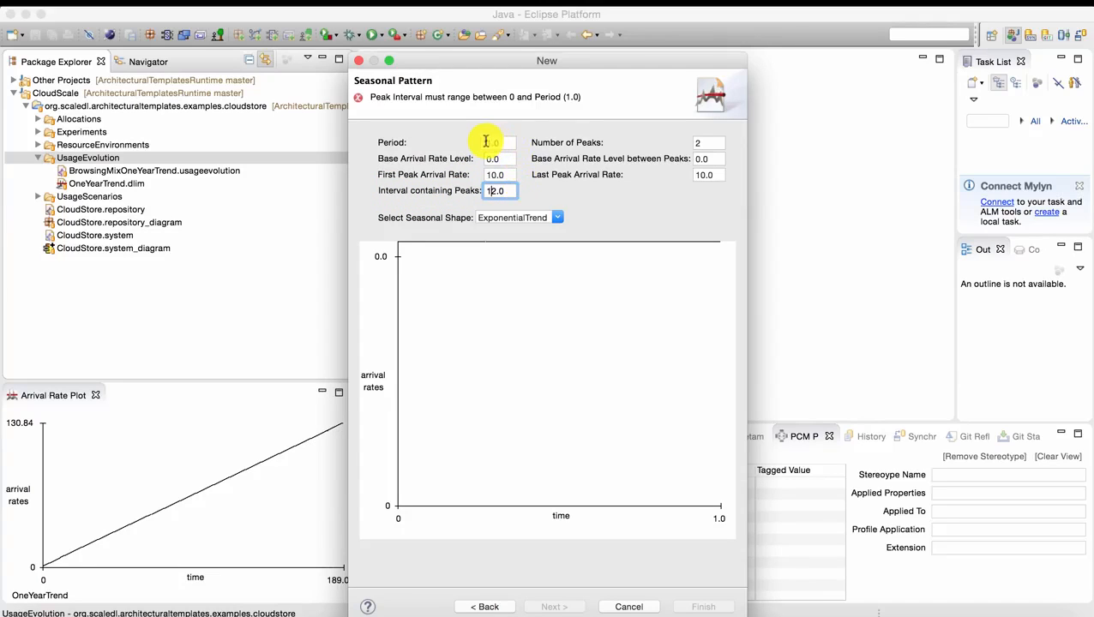
pyautogui.moveTo(489, 191); pyautogui.dragTo(509, 188)
pyautogui.click(509, 188)
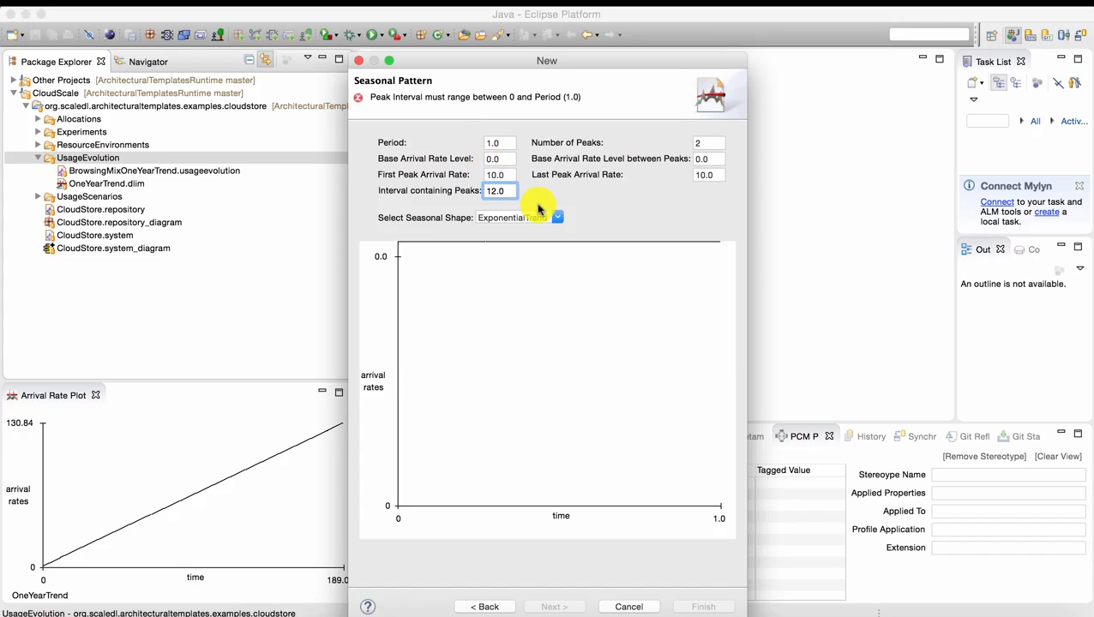
pyautogui.press('BackSpace')
pyautogui.press('BackSpace')
pyautogui.press('BackSpace')
pyautogui.press('BackSpace')
pyautogui.write('0.0')
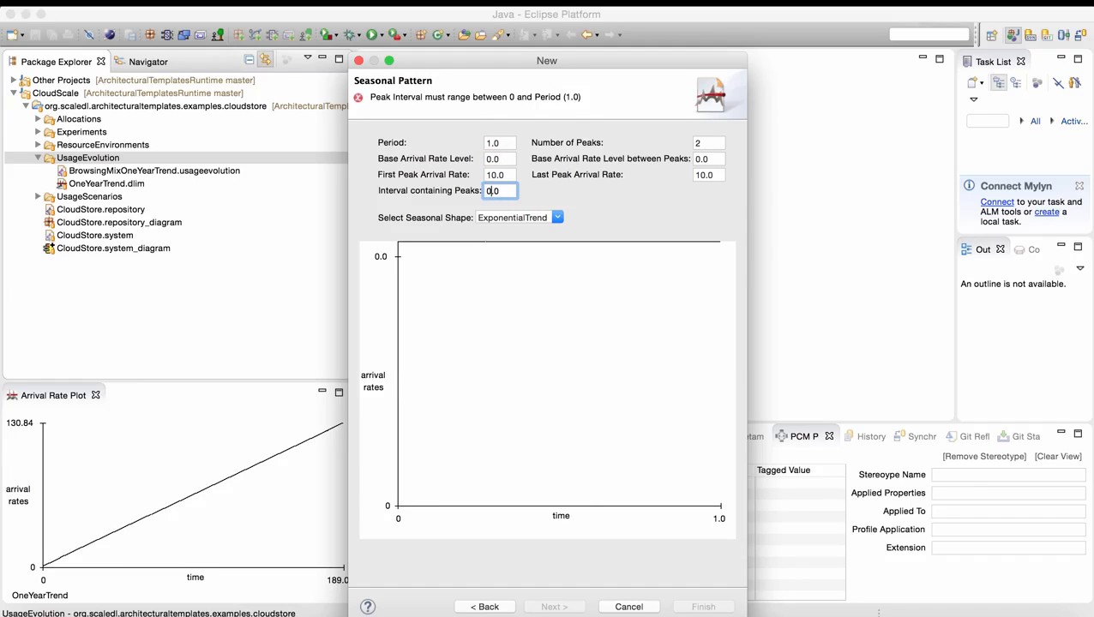
pyautogui.press('BackSpace')
pyautogui.write('5')
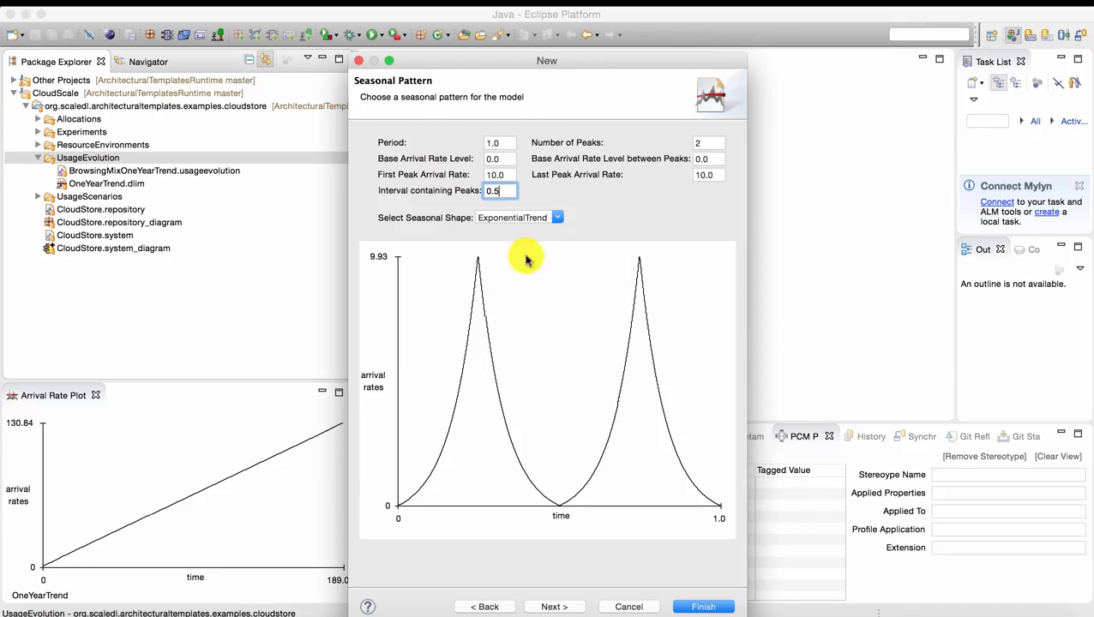
pyautogui.click(491, 143)
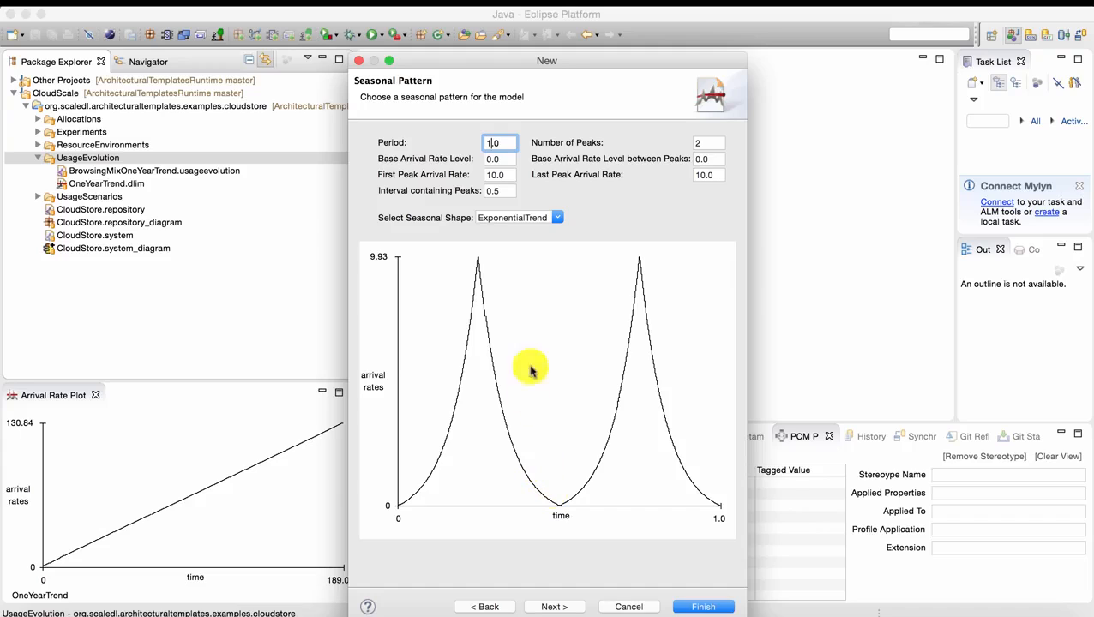
pyautogui.click(712, 148)
pyautogui.doubleClick(713, 148)
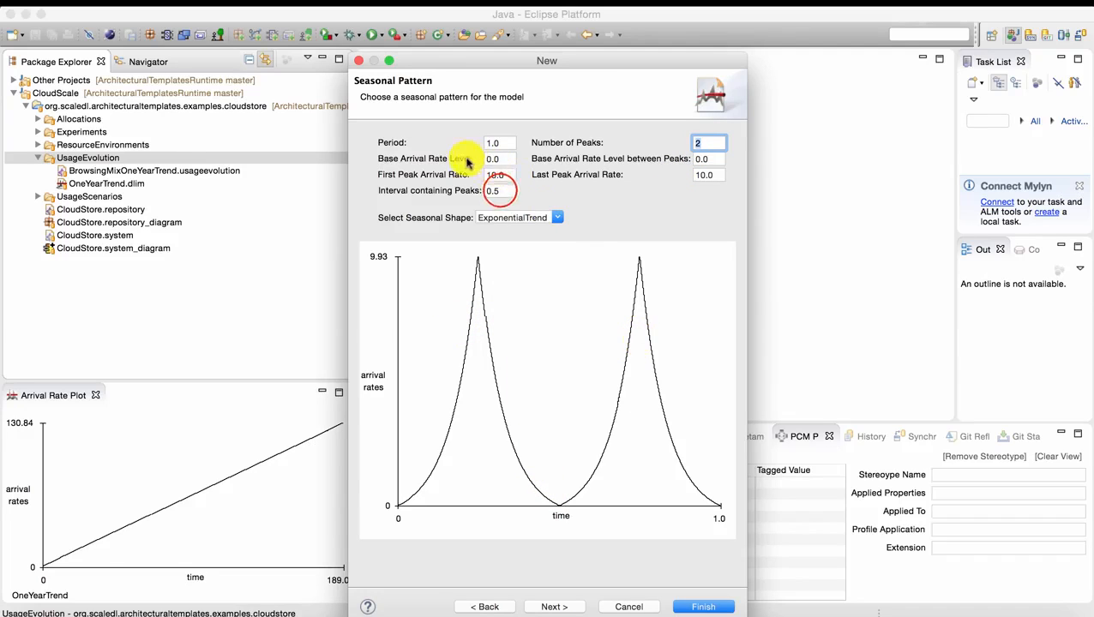
pyautogui.click(500, 191)
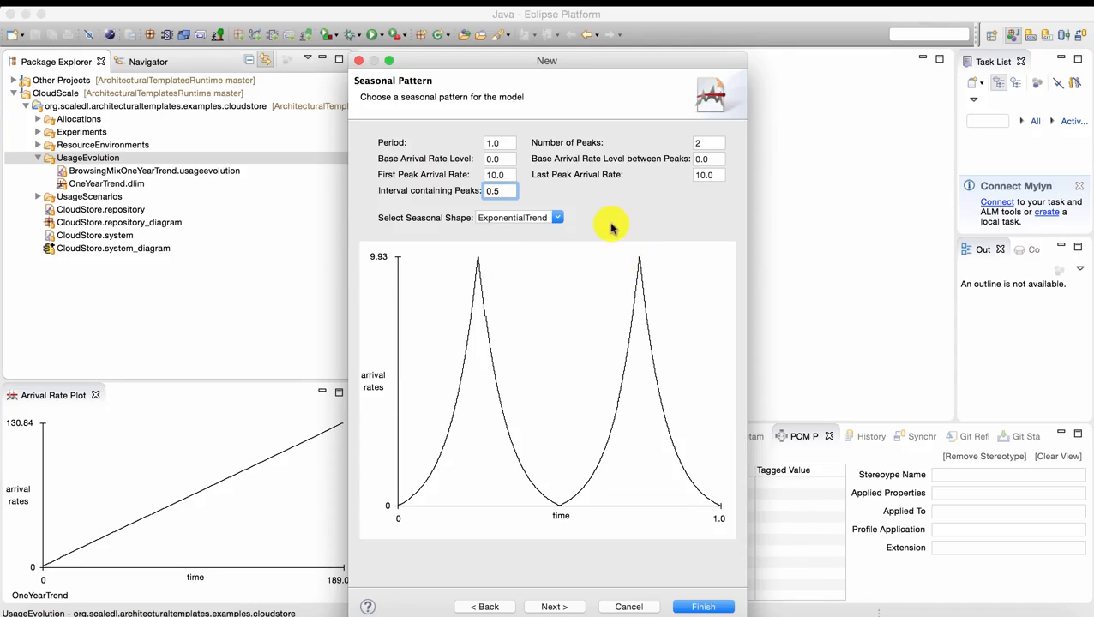
# Step: Set the Base Arrival Rate Level to 2.0 and the Base Arrival Rate Level between Peaks to 1.0
pyautogui.click(494, 159)
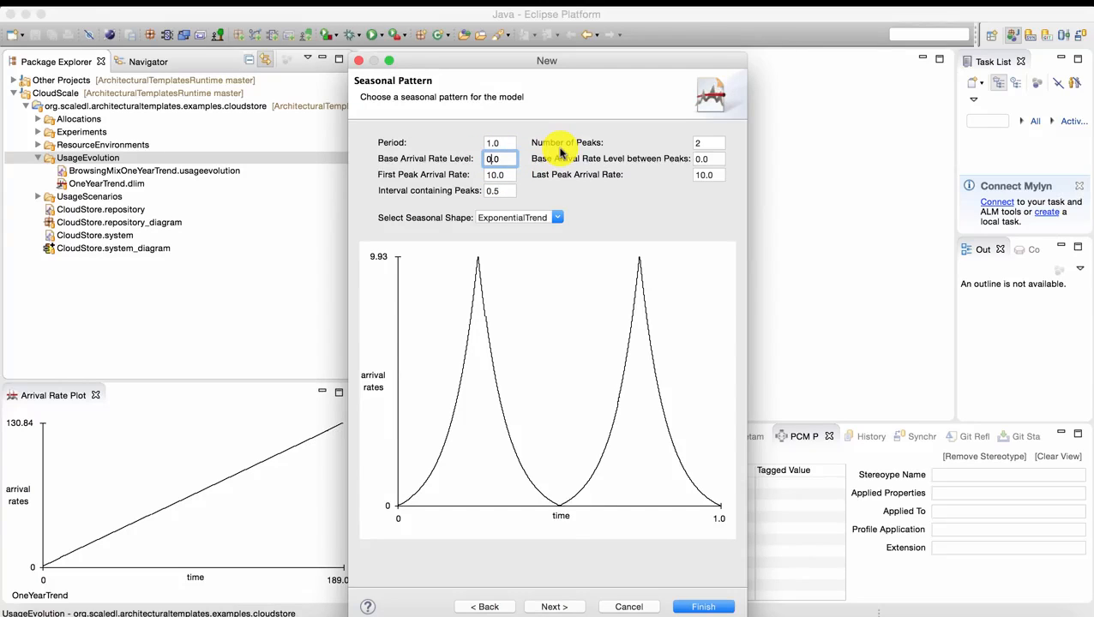
pyautogui.write('2')
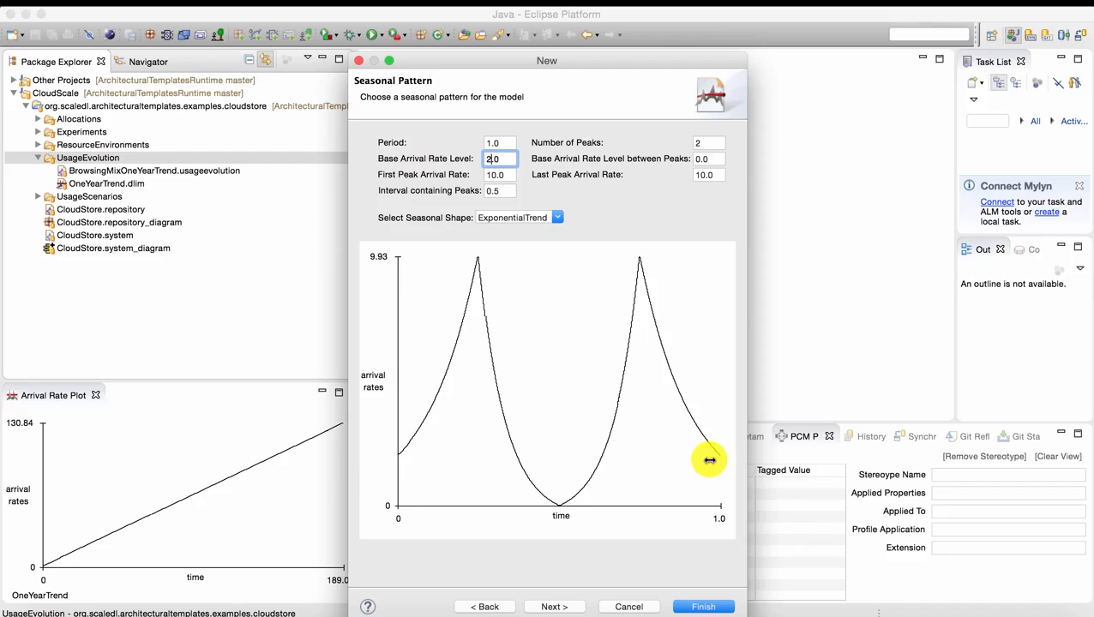
pyautogui.click(701, 158)
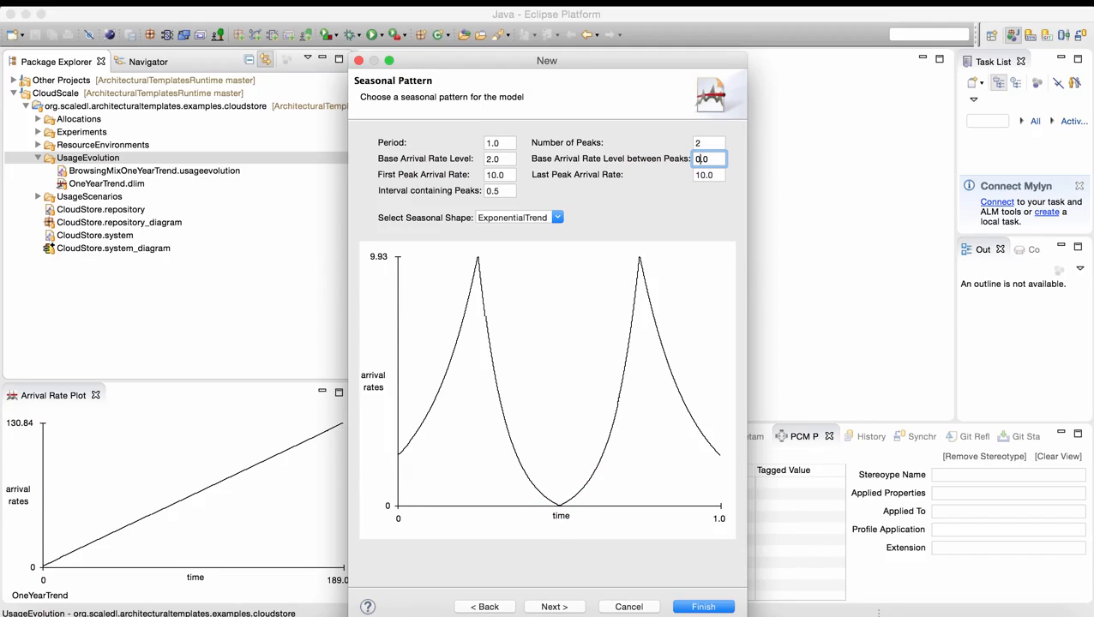
pyautogui.press('BackSpace')
pyautogui.write('1')
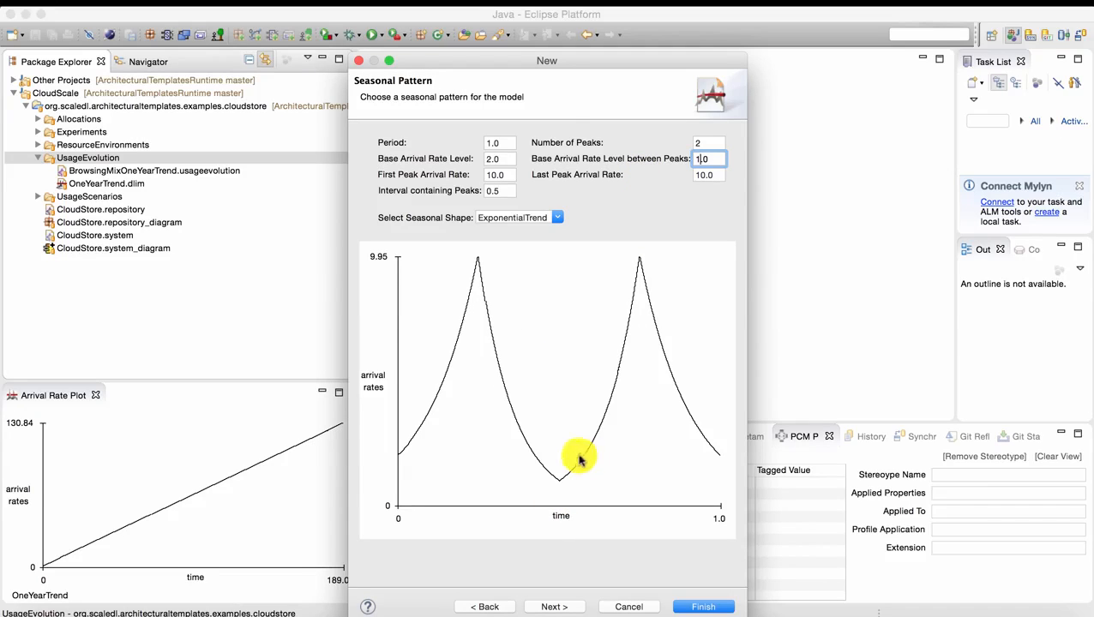
# Step: Set the seasonal pattern's First Peak Arrival Rate to 3.0
pyautogui.doubleClick(506, 194)
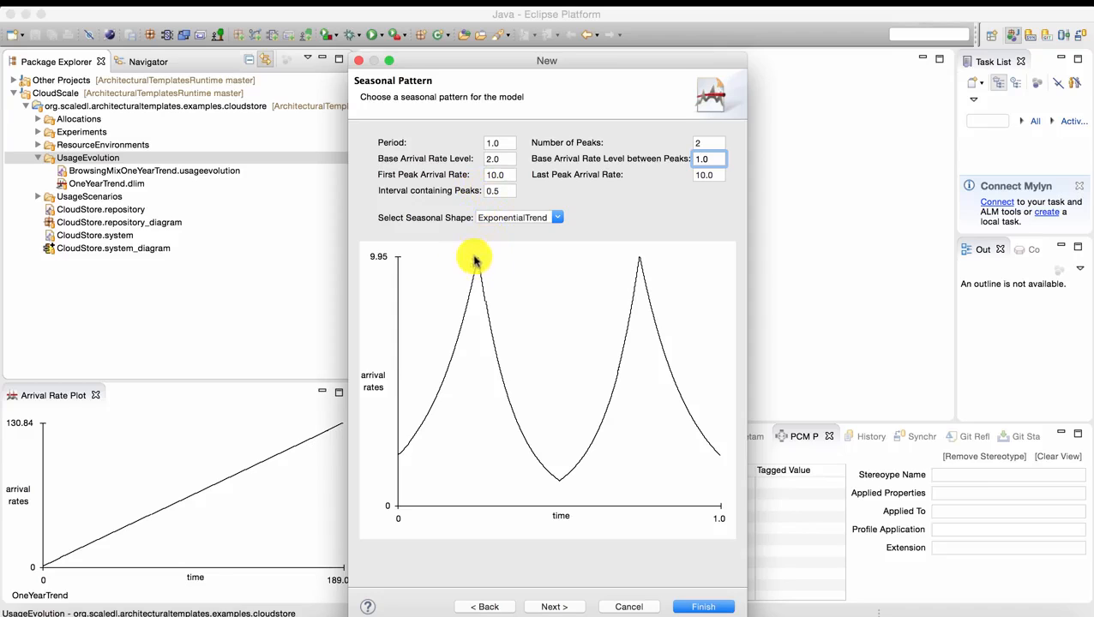
pyautogui.click(494, 175)
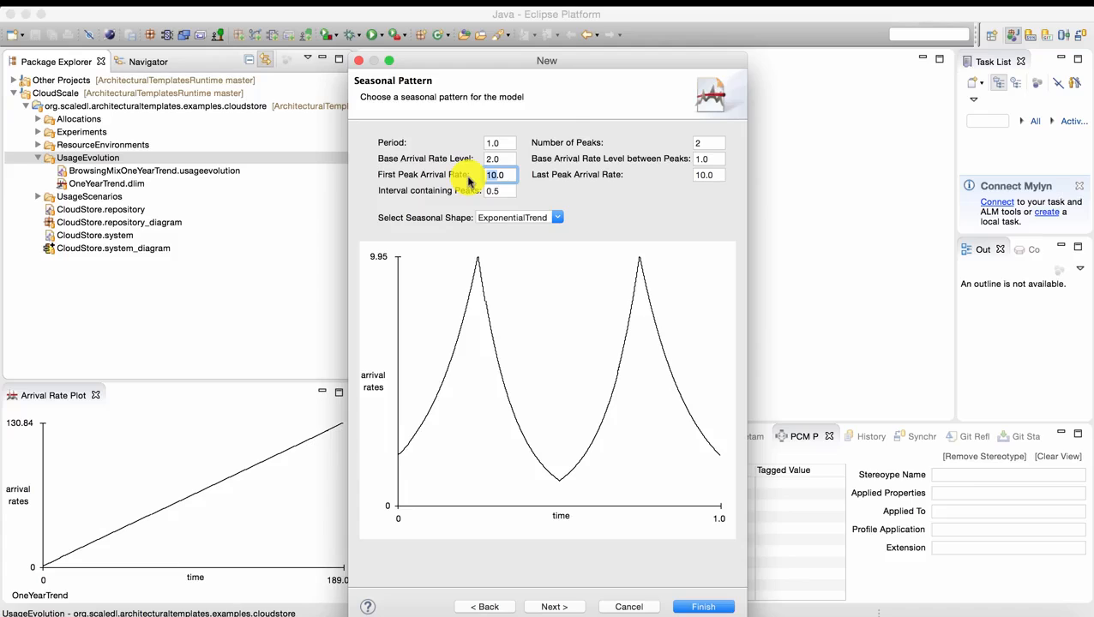
pyautogui.write('3')
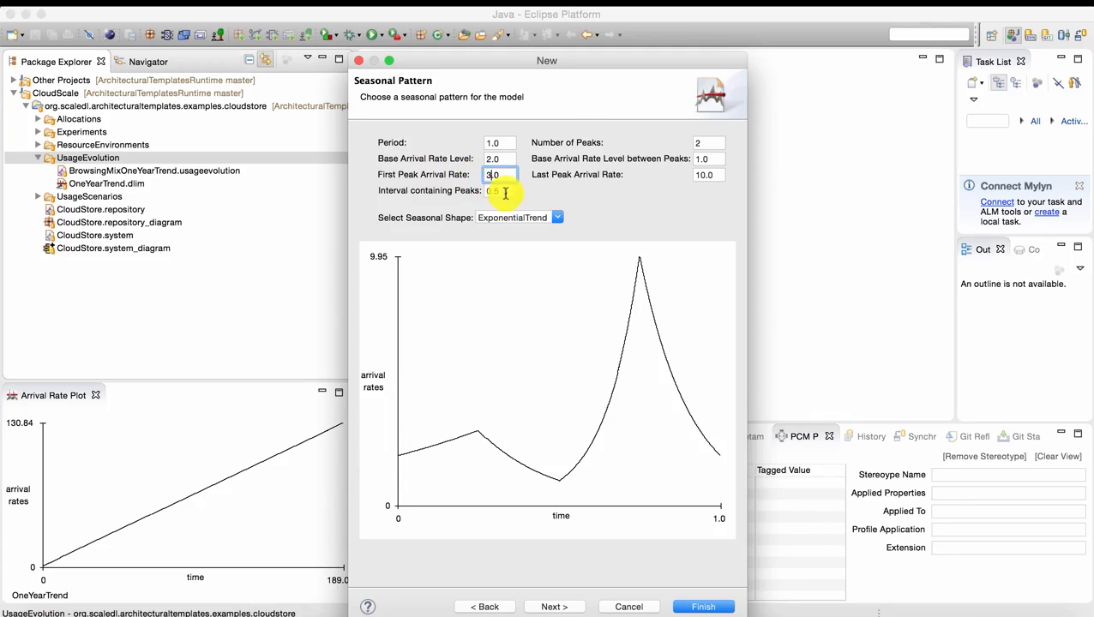
# Step: Set the seasonal pattern's Last Peak Arrival Rate to 5.0
pyautogui.click(702, 174)
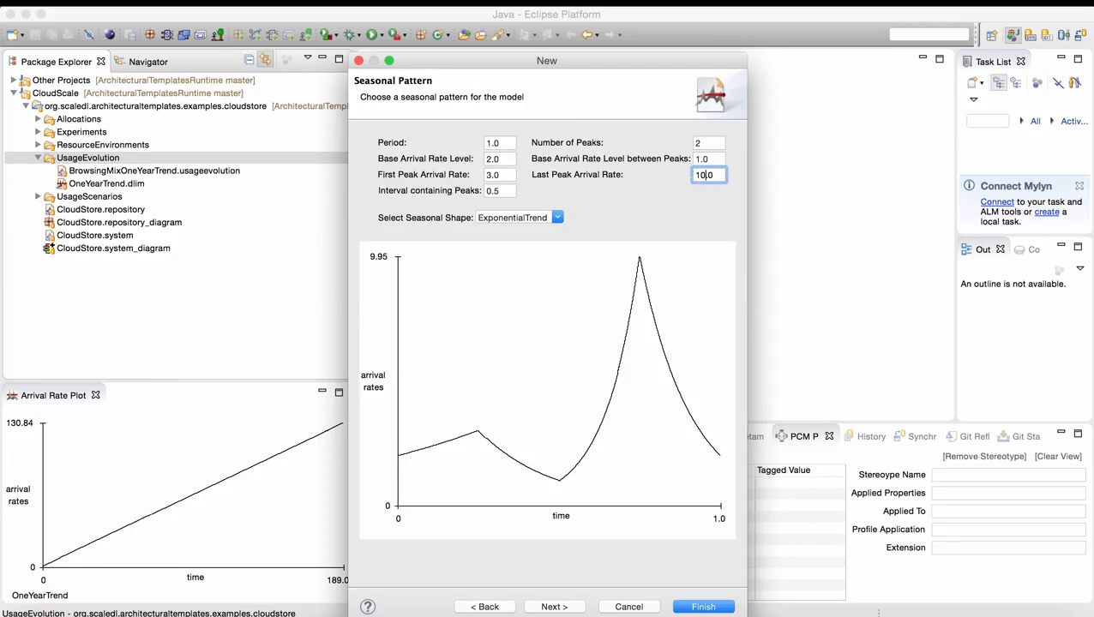
pyautogui.press('BackSpace')
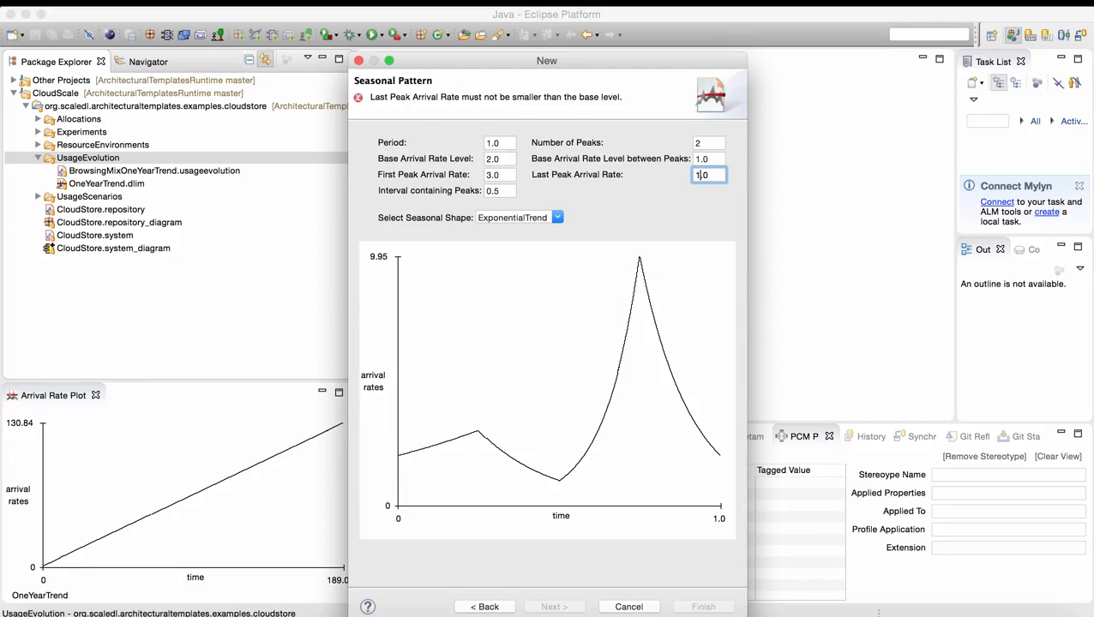
pyautogui.write('5.')
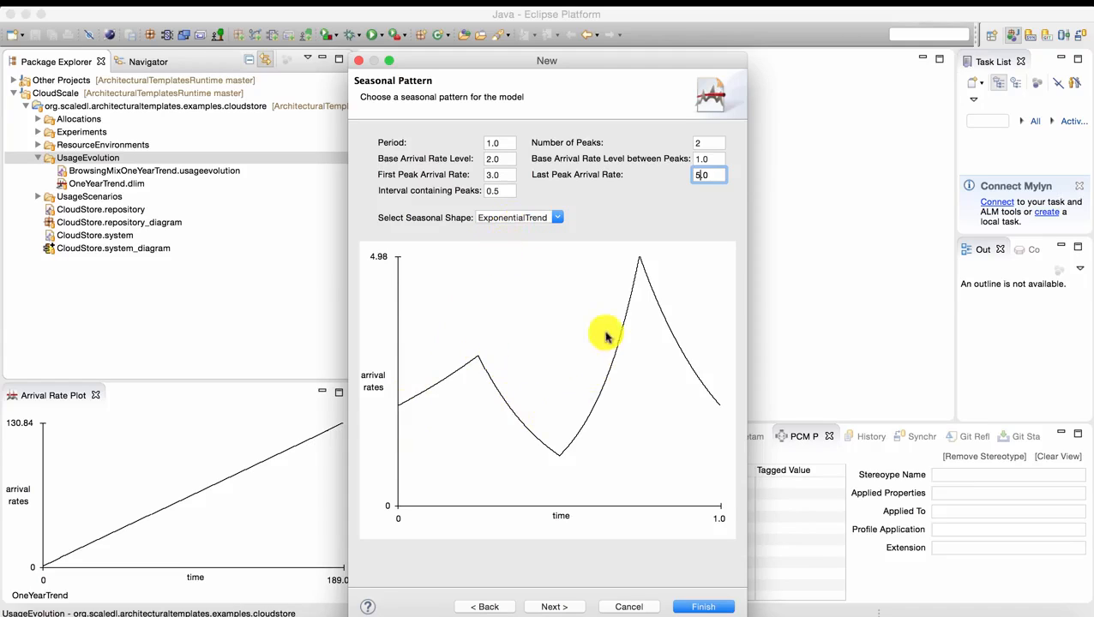
# Step: Try the LinearTrend and LogarithmicTrend shapes for the seasonal pattern
pyautogui.click(559, 217)
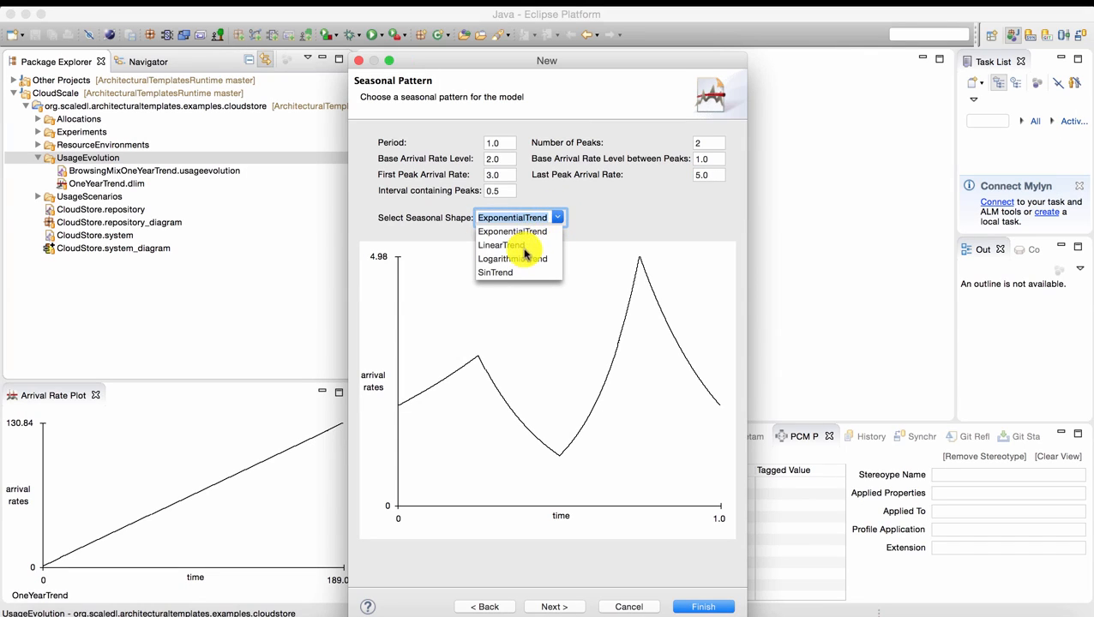
pyautogui.click(518, 247)
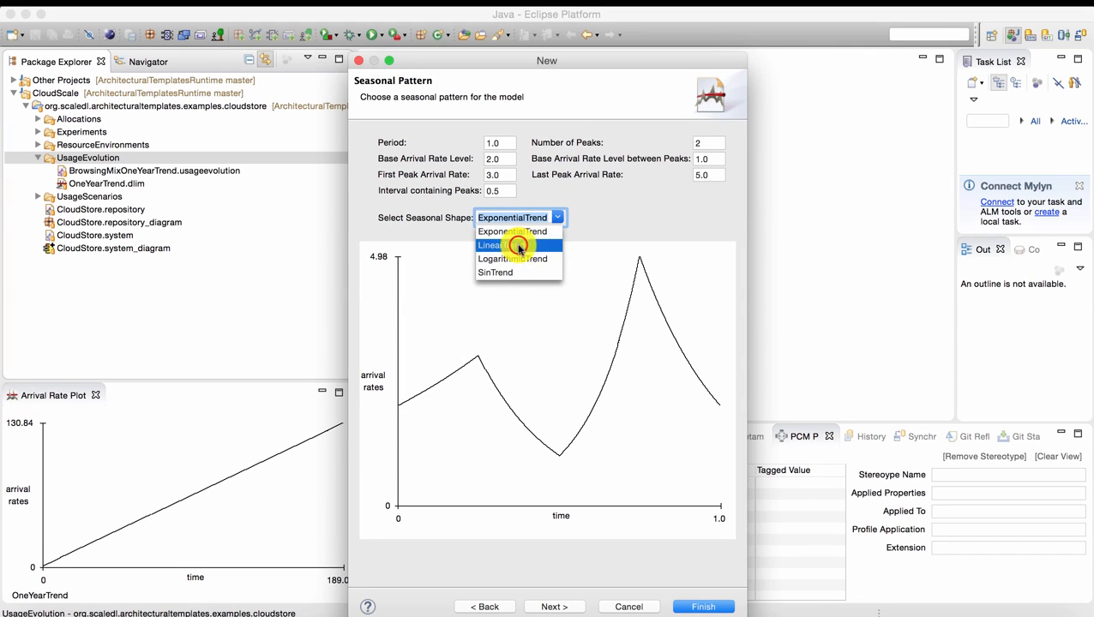
pyautogui.click(555, 217)
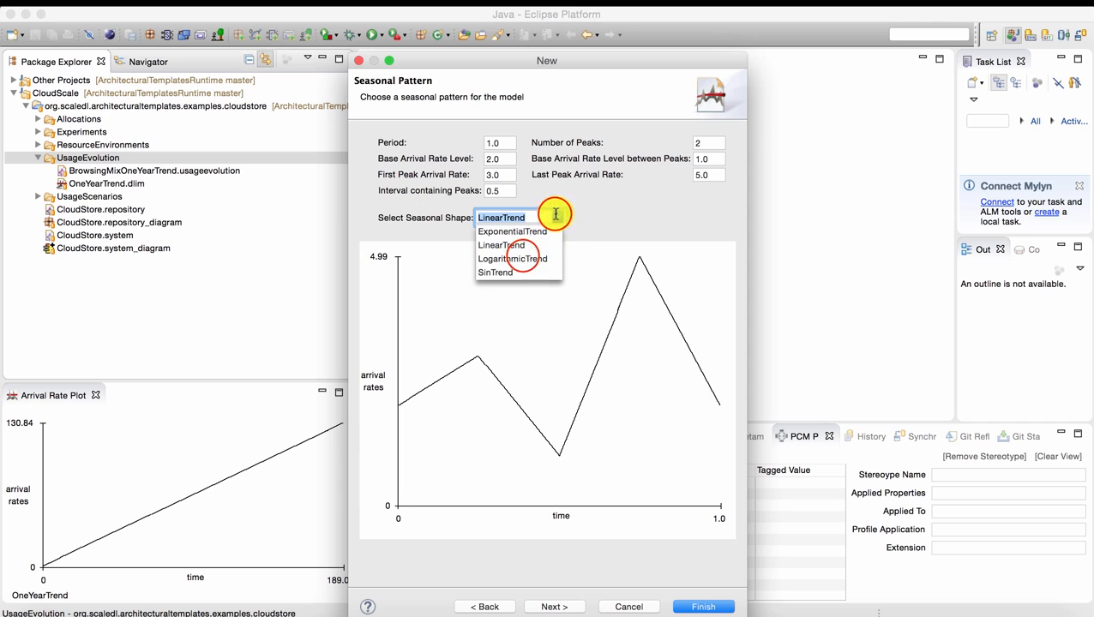
pyautogui.click(518, 258)
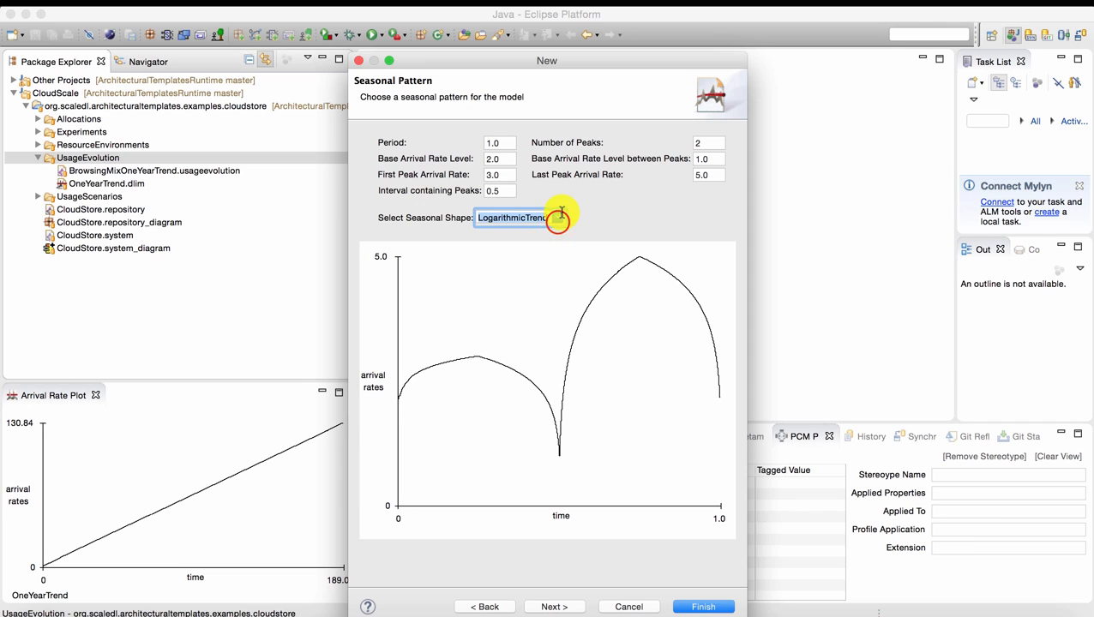
# Step: Set the seasonal shape to SinTrend and proceed to the Overarching Trends settings
pyautogui.click(559, 217)
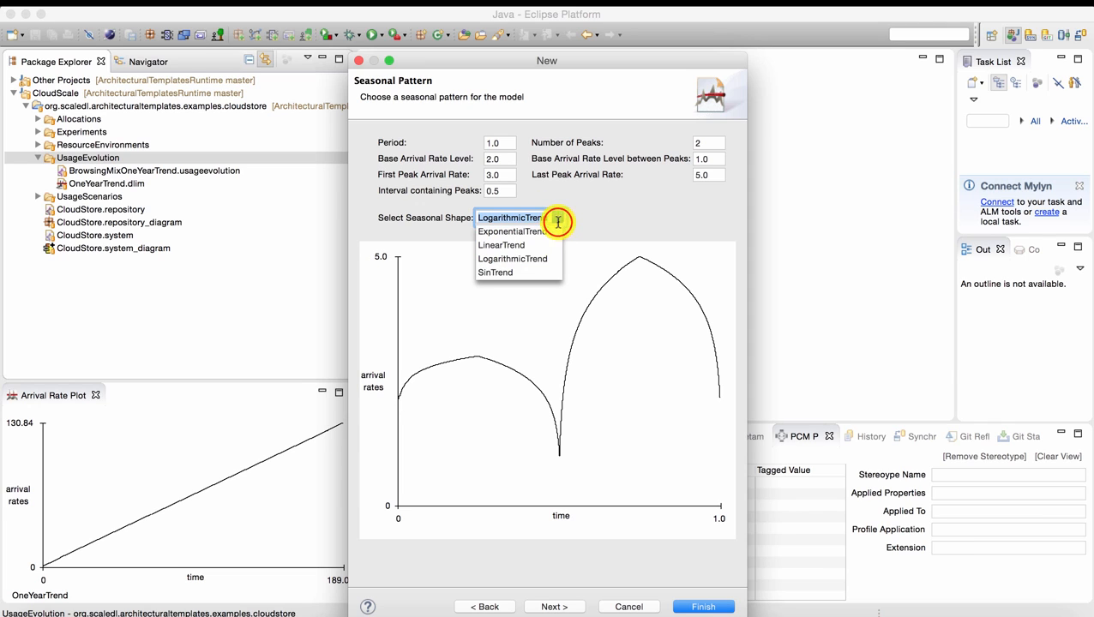
pyautogui.click(497, 272)
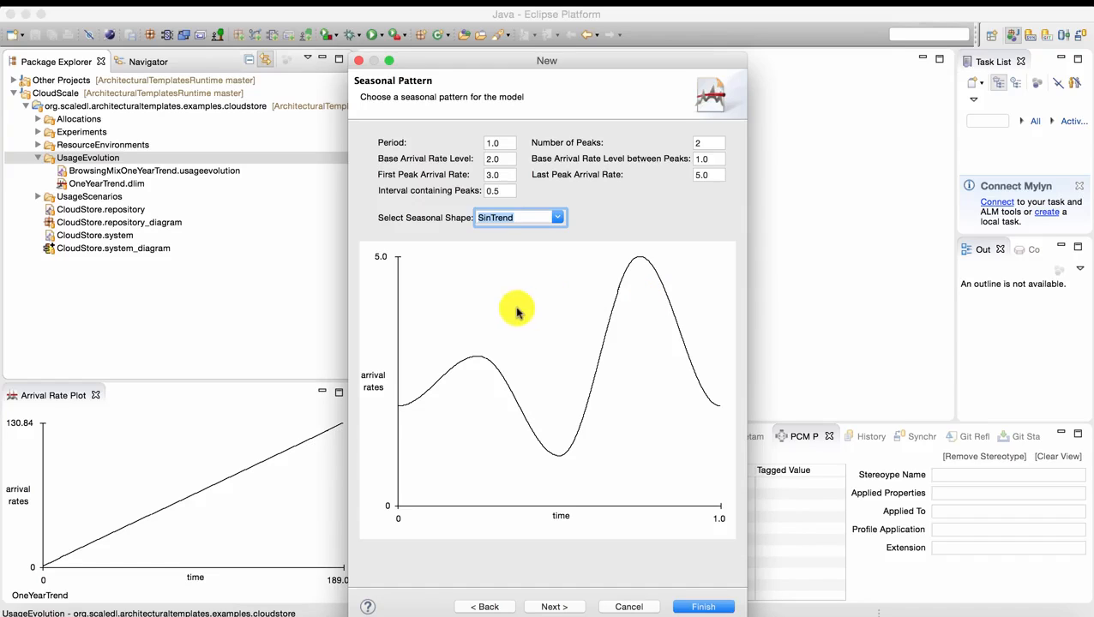
pyautogui.click(555, 607)
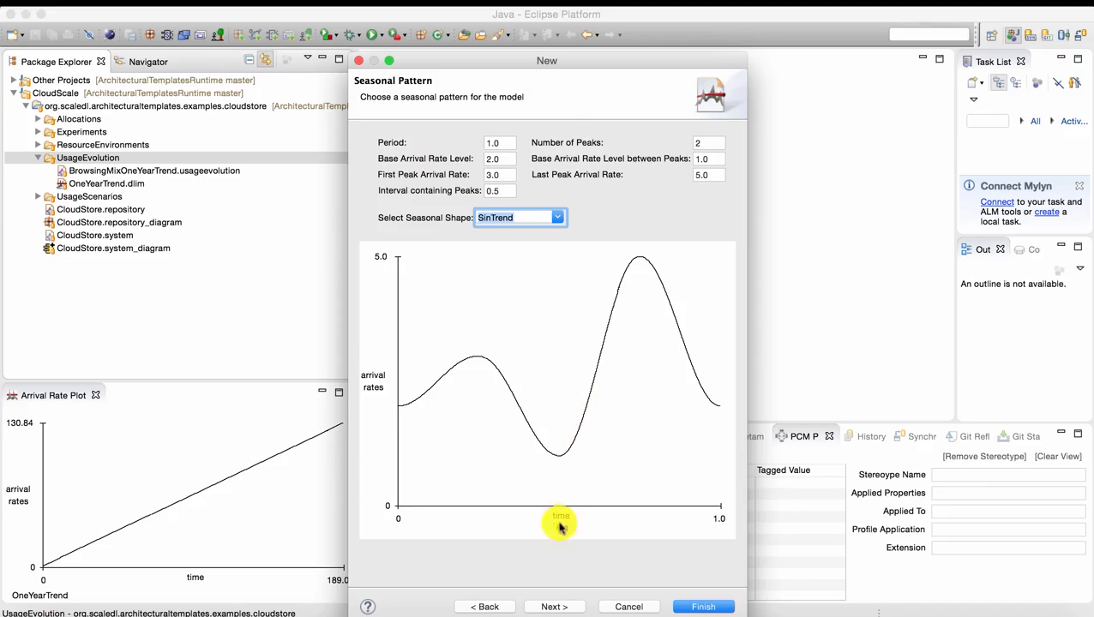
pyautogui.click(556, 606)
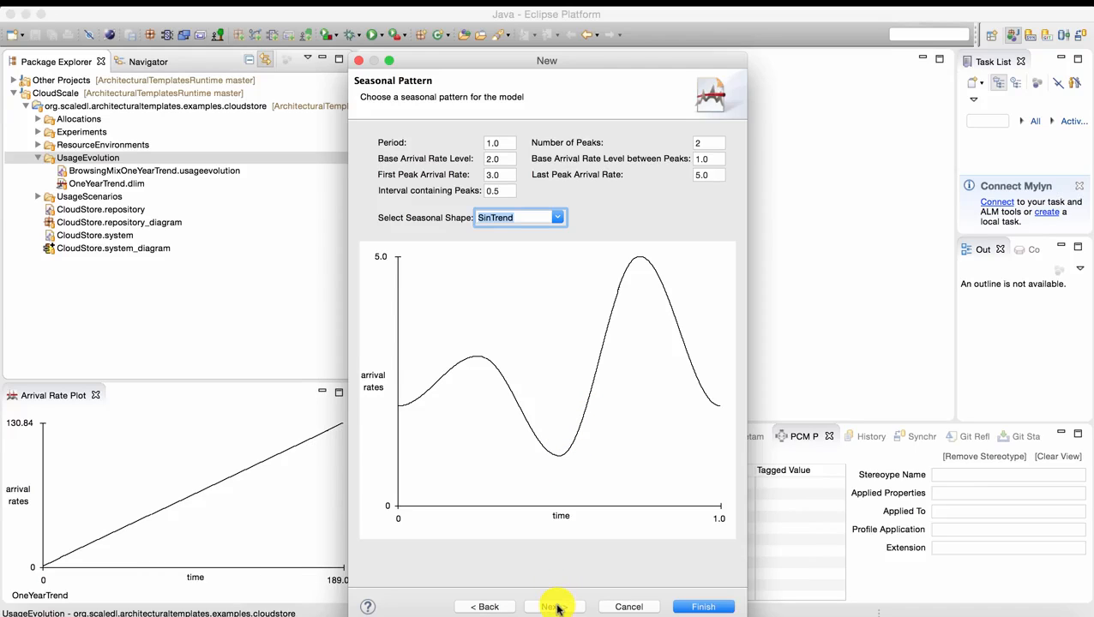
pyautogui.click(556, 606)
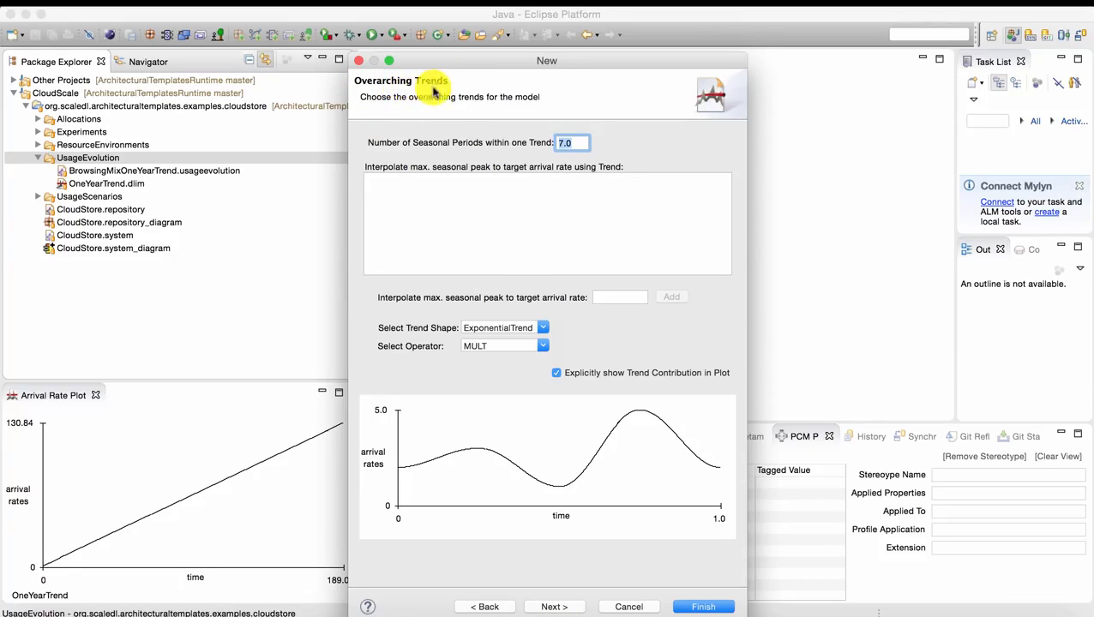
# Step: Set the Number of Seasonal Periods within one Trend to 30.0 and add a trend with target arrival rate 10
pyautogui.click(564, 143)
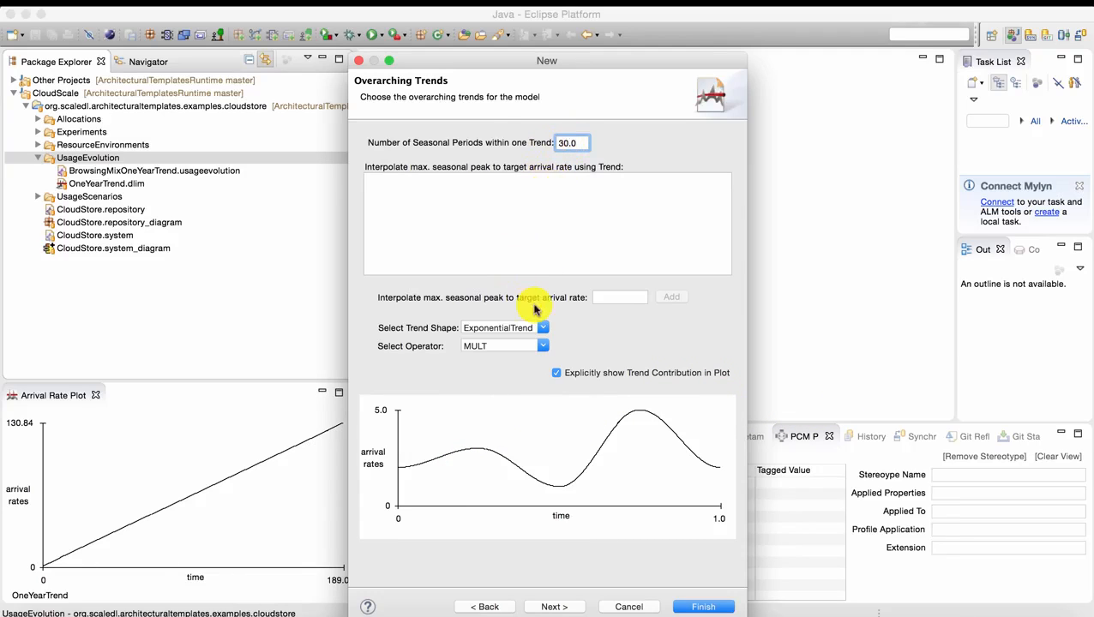
pyautogui.click(618, 296)
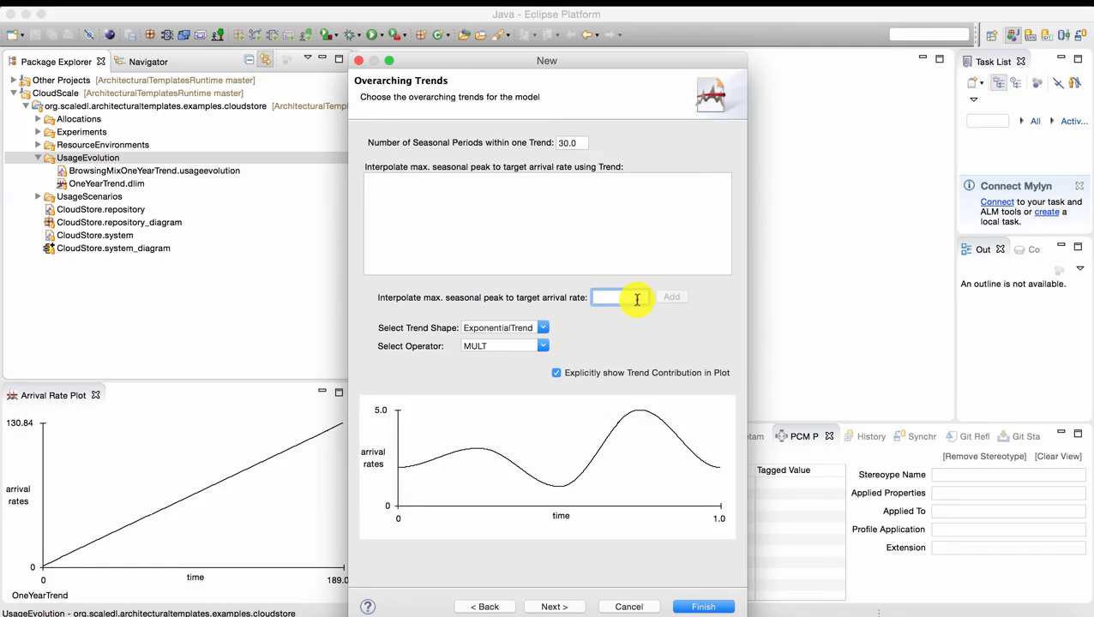
pyautogui.write('10')
pyautogui.click(671, 297)
# Step: Add a second trend that interpolates the maximum seasonal peak to a target arrival rate of 30
pyautogui.click(612, 298)
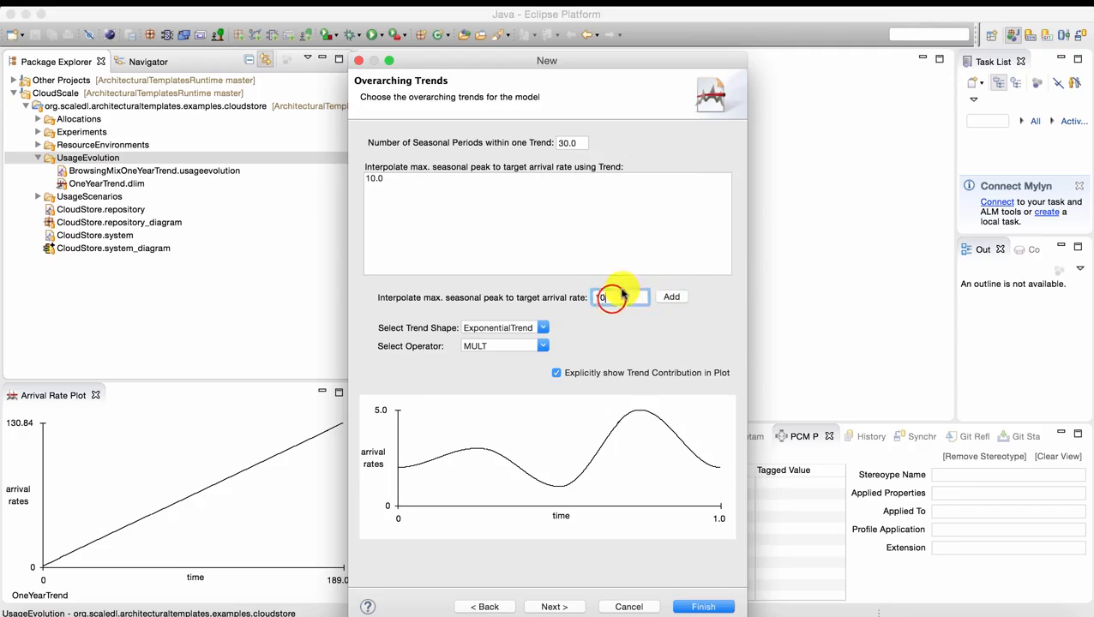
pyautogui.doubleClick(612, 297)
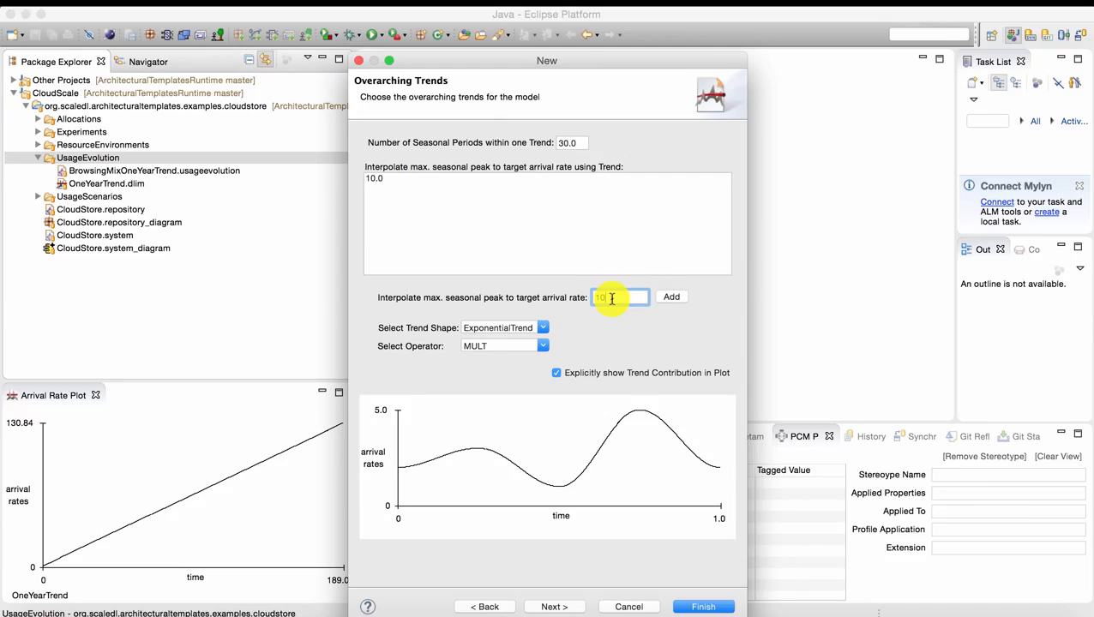
pyautogui.click(611, 298)
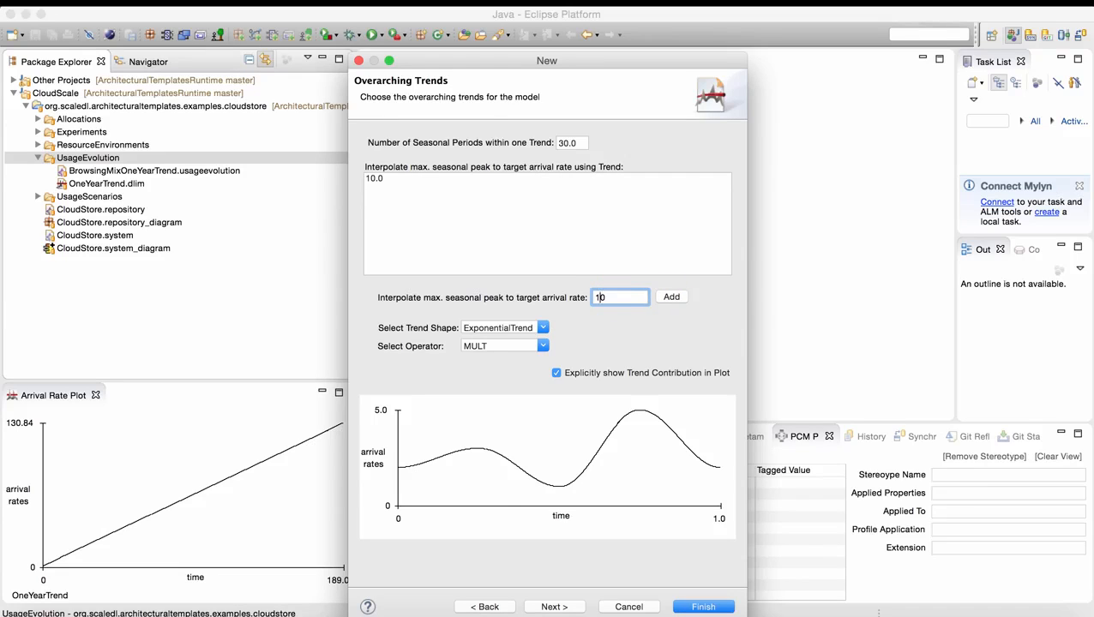
pyautogui.press('BackSpace')
pyautogui.write('3')
pyautogui.click(672, 297)
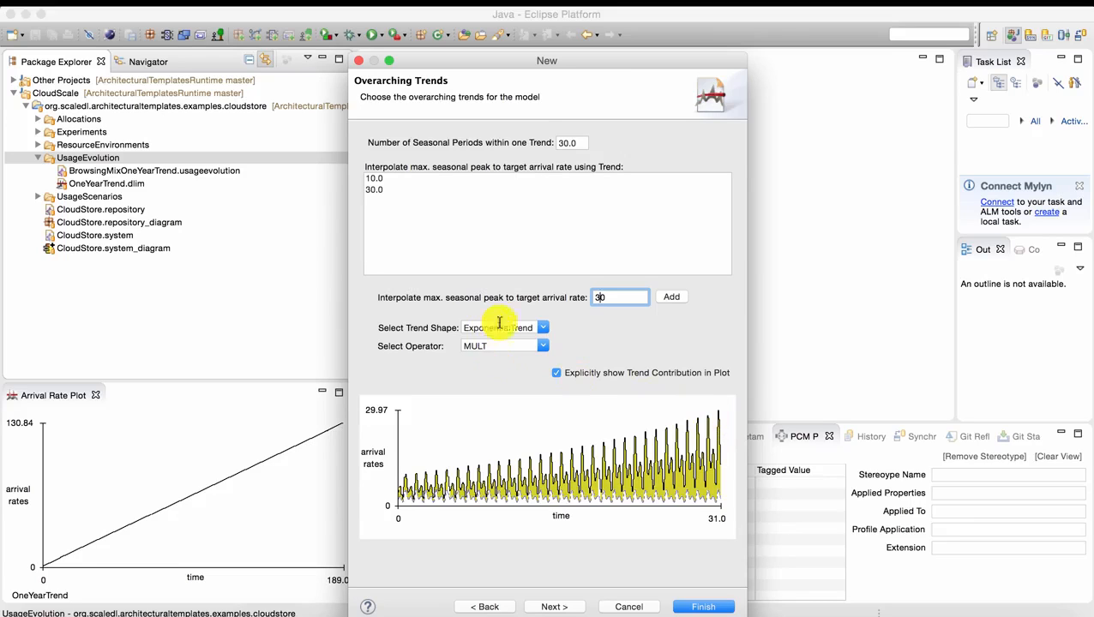
# Step: Set the trend shape to LinearTrend
pyautogui.click(538, 328)
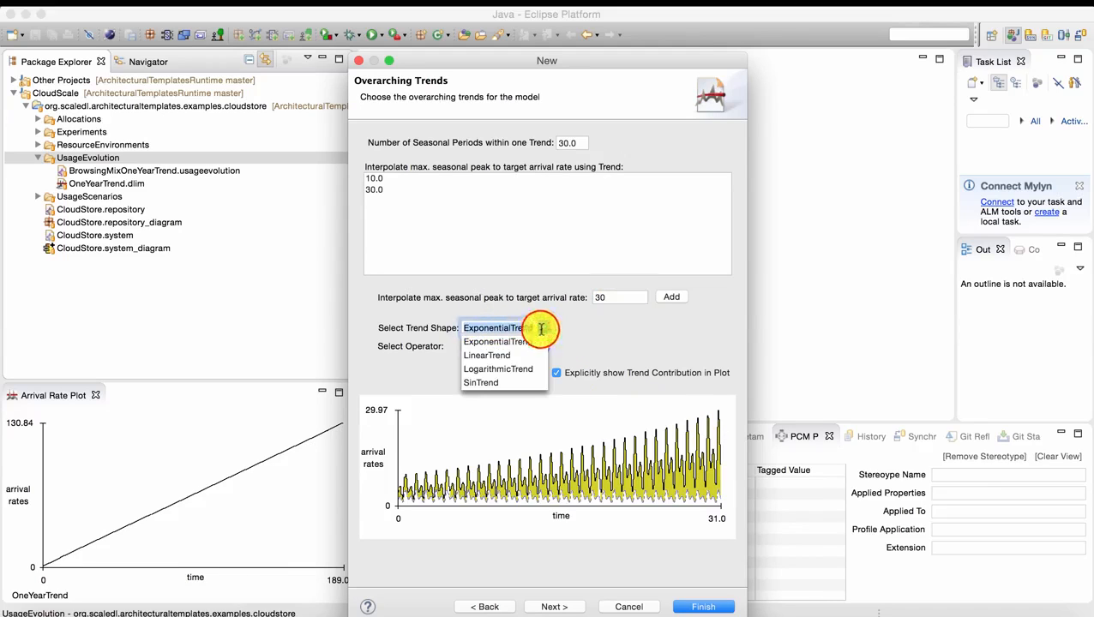
pyautogui.click(496, 355)
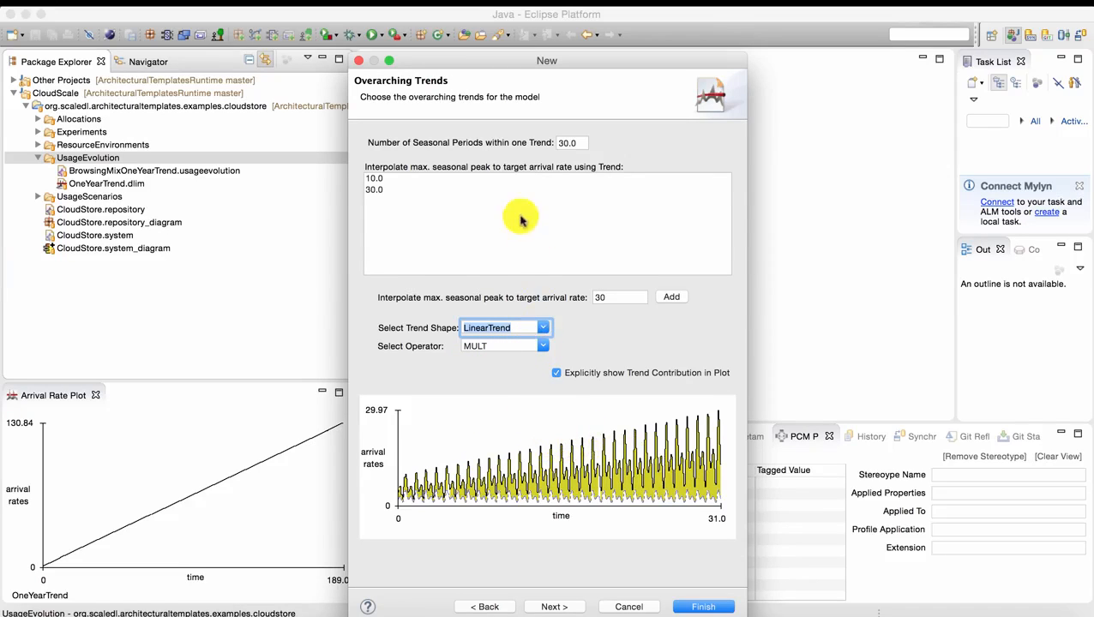
# Step: Try the ADD and SUB operators for the overarching trend and restore the MULT operator
pyautogui.click(542, 346)
pyautogui.click(500, 360)
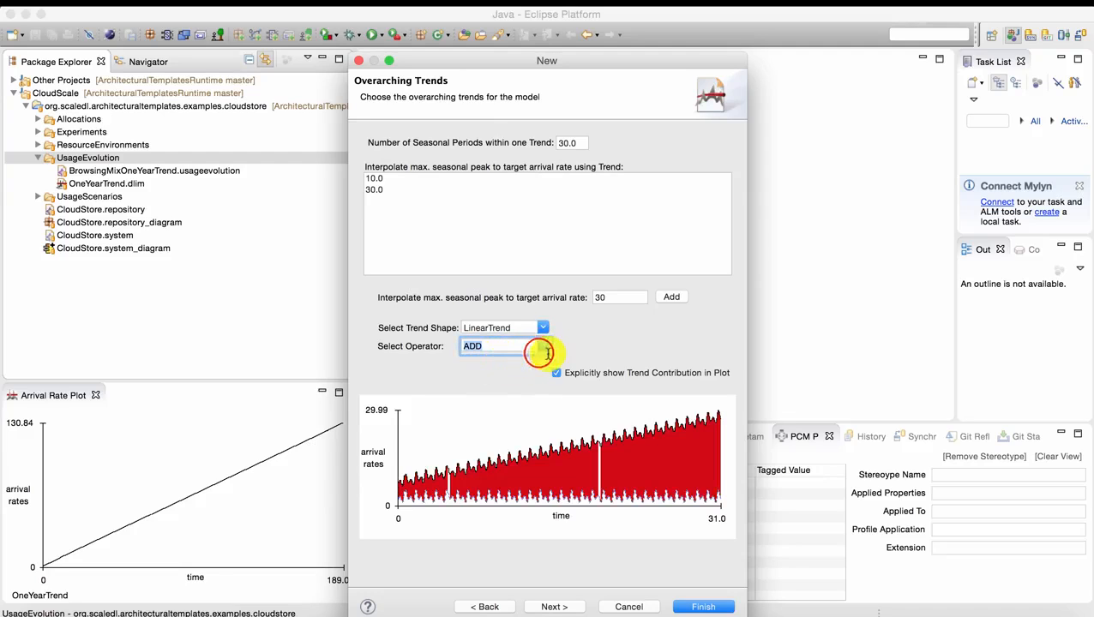
pyautogui.click(538, 352)
pyautogui.click(508, 370)
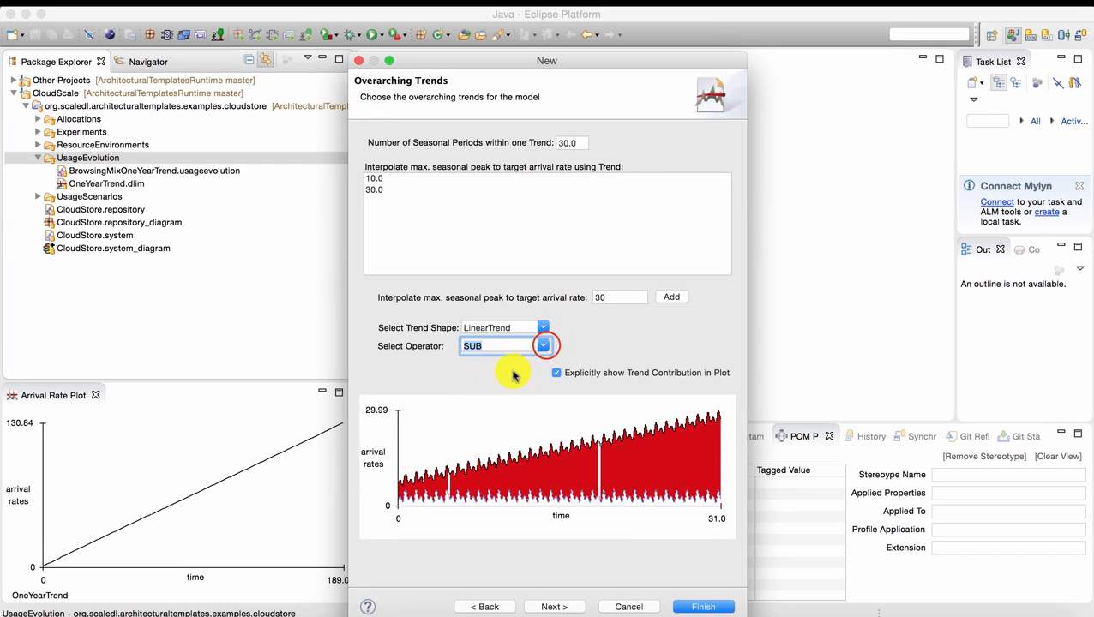
pyautogui.click(546, 346)
pyautogui.click(495, 386)
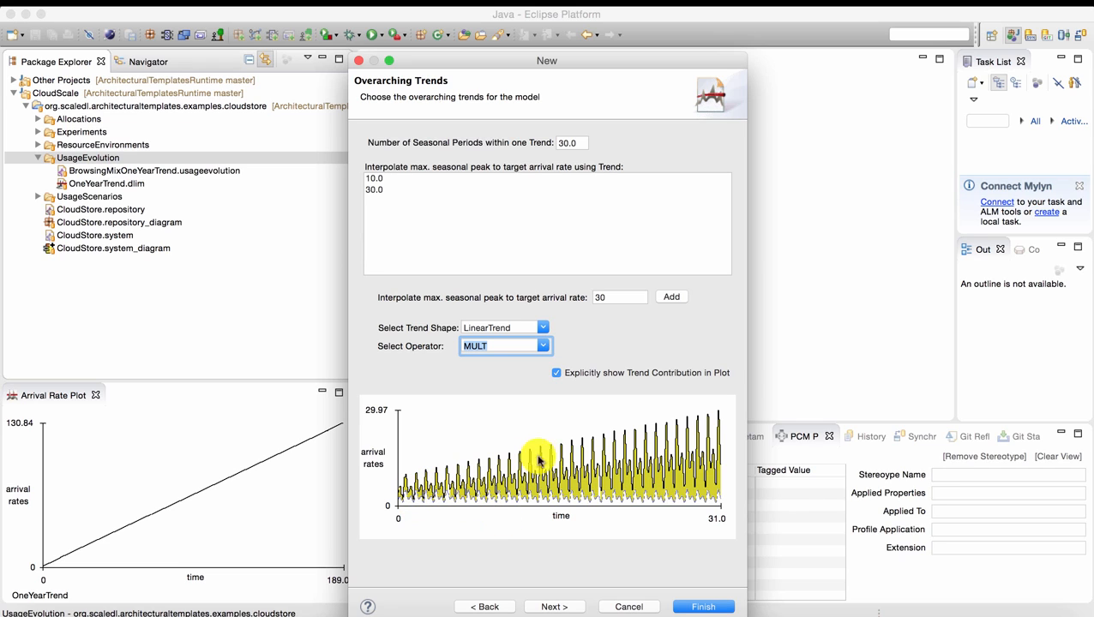
# Step: Turn off the explicit trend contribution in the plot and proceed to the Recurring Bursts and Noise settings
pyautogui.click(557, 374)
pyautogui.click(557, 374)
pyautogui.click(556, 373)
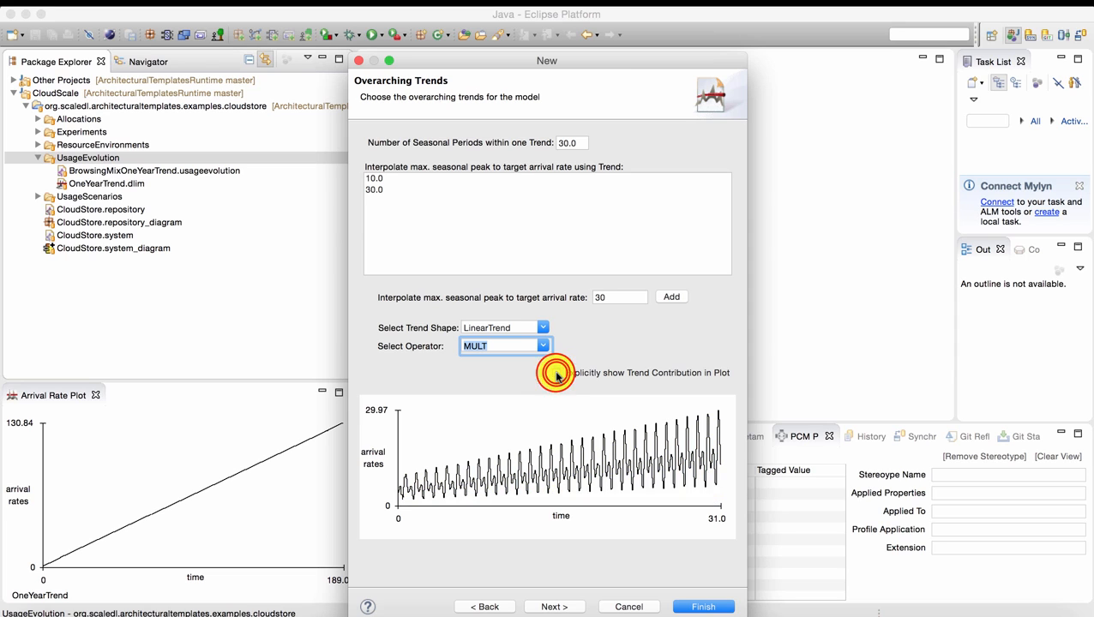
pyautogui.click(556, 374)
pyautogui.click(556, 374)
pyautogui.click(556, 374)
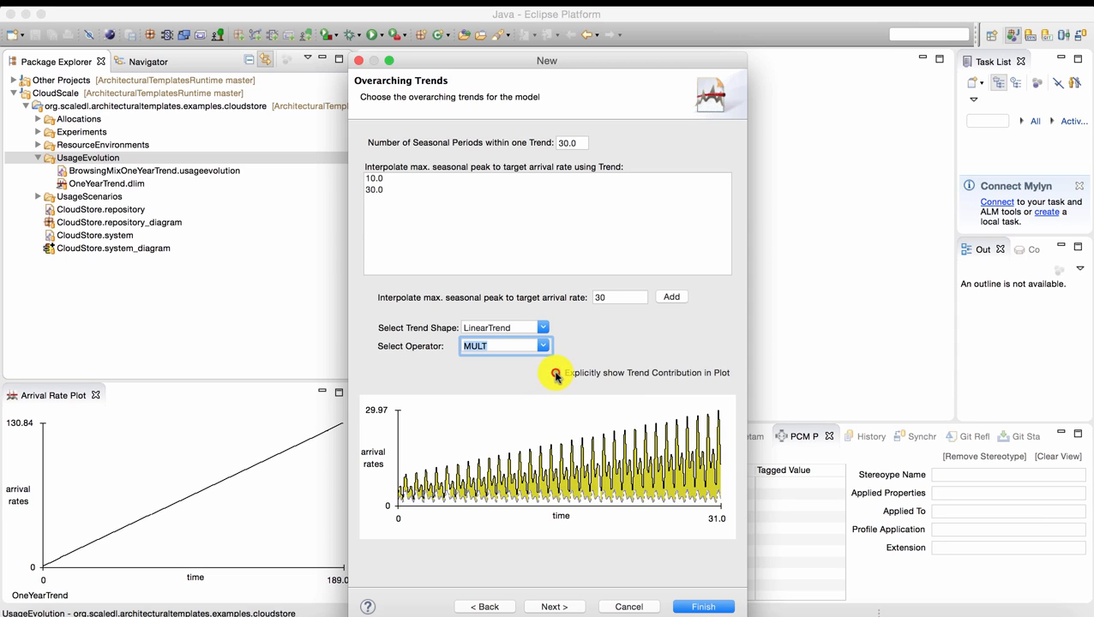
pyautogui.click(556, 374)
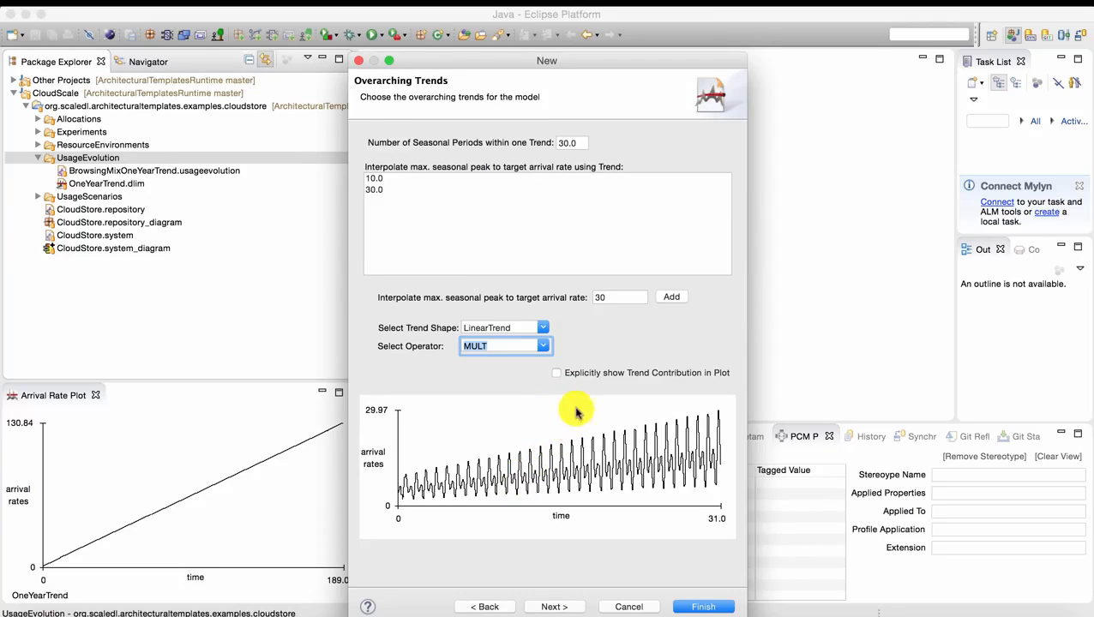
pyautogui.click(550, 602)
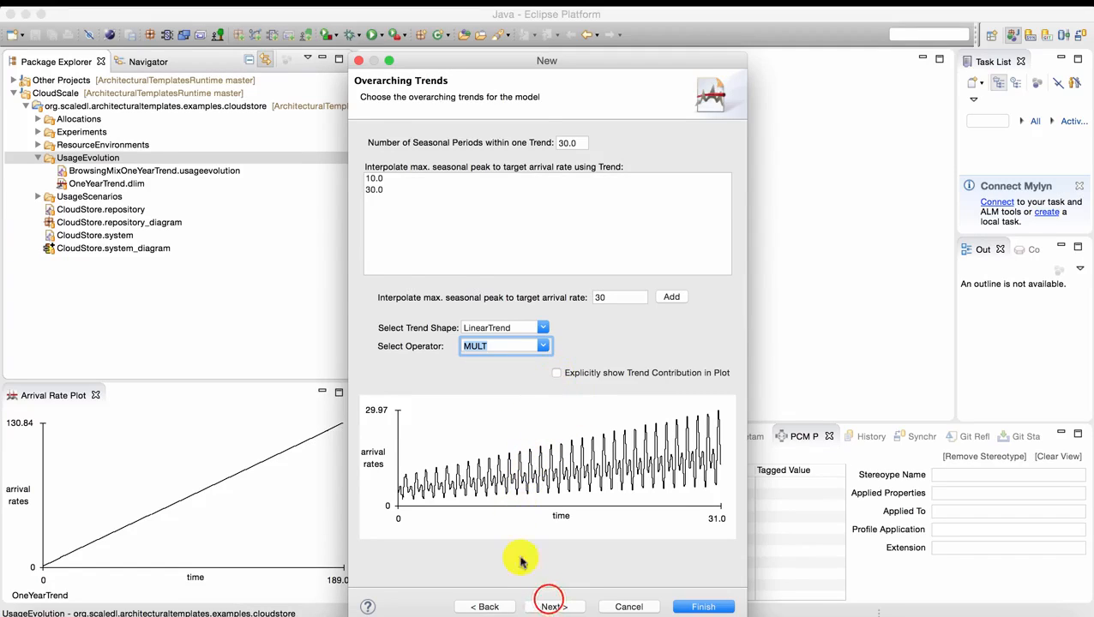
pyautogui.click(564, 606)
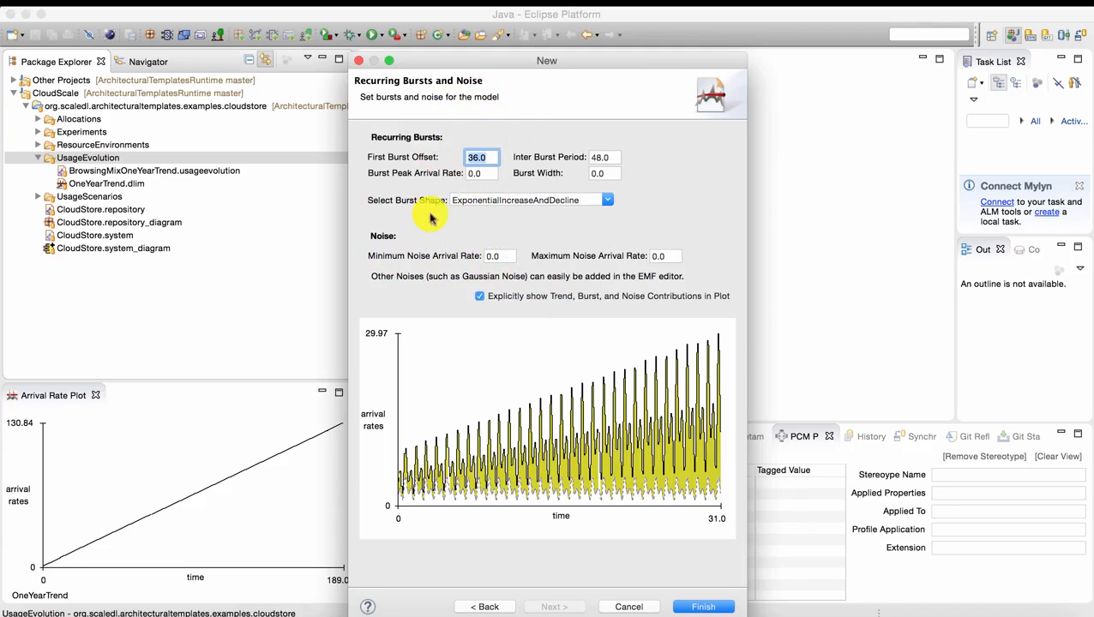
# Step: Keep the Minimum Noise Arrival Rate at 0.0 and set the Maximum Noise Arrival Rate to 2.0
pyautogui.click(496, 255)
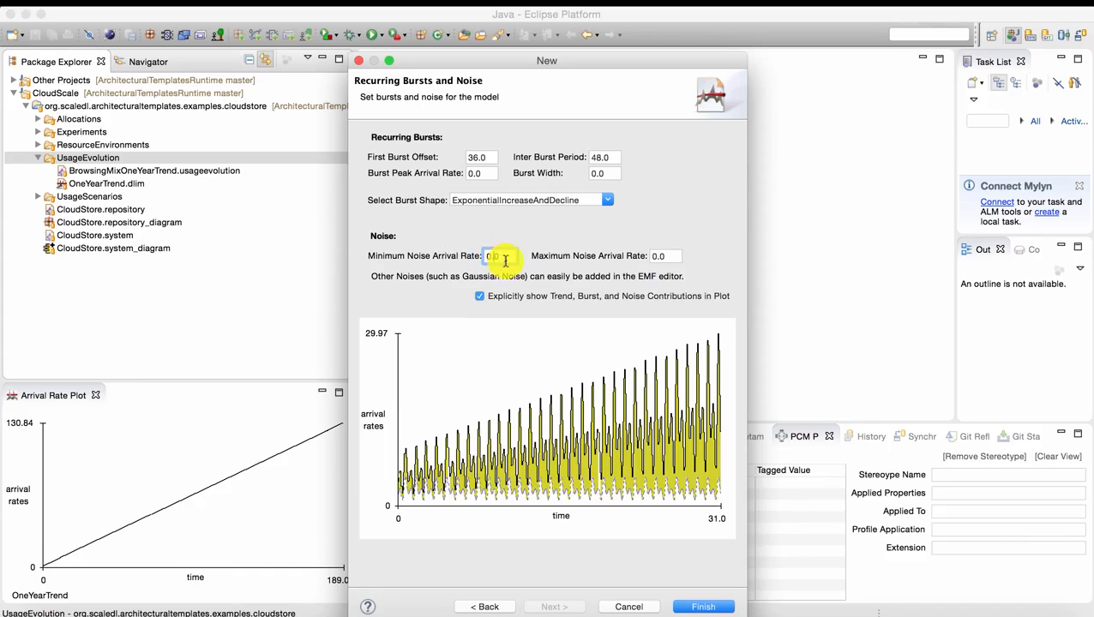
pyautogui.click(488, 255)
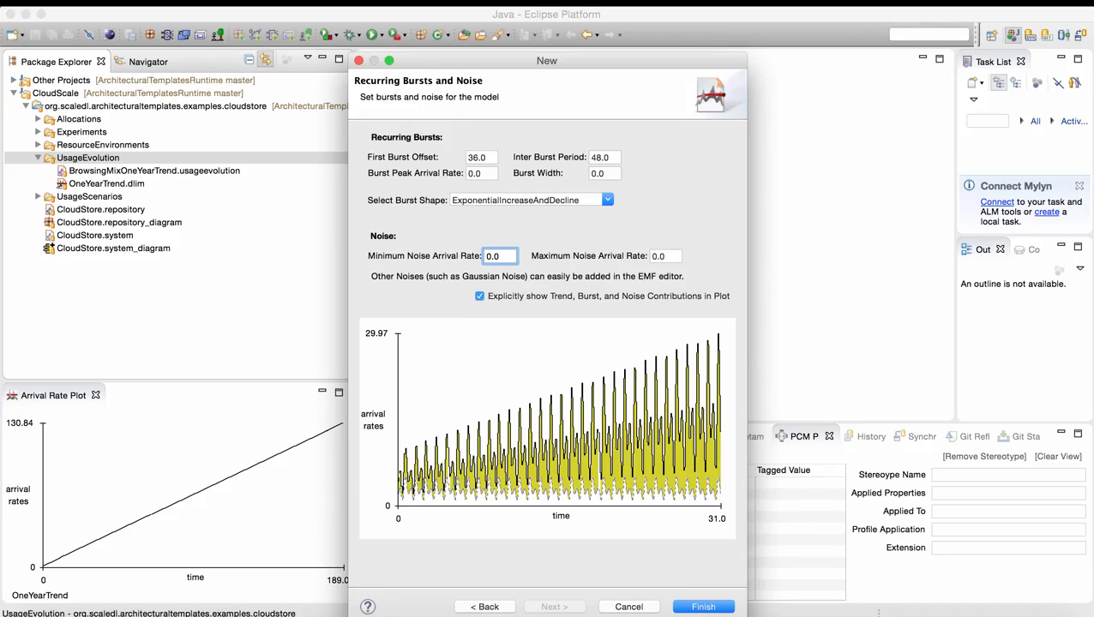
pyautogui.click(667, 255)
pyautogui.press('Left')
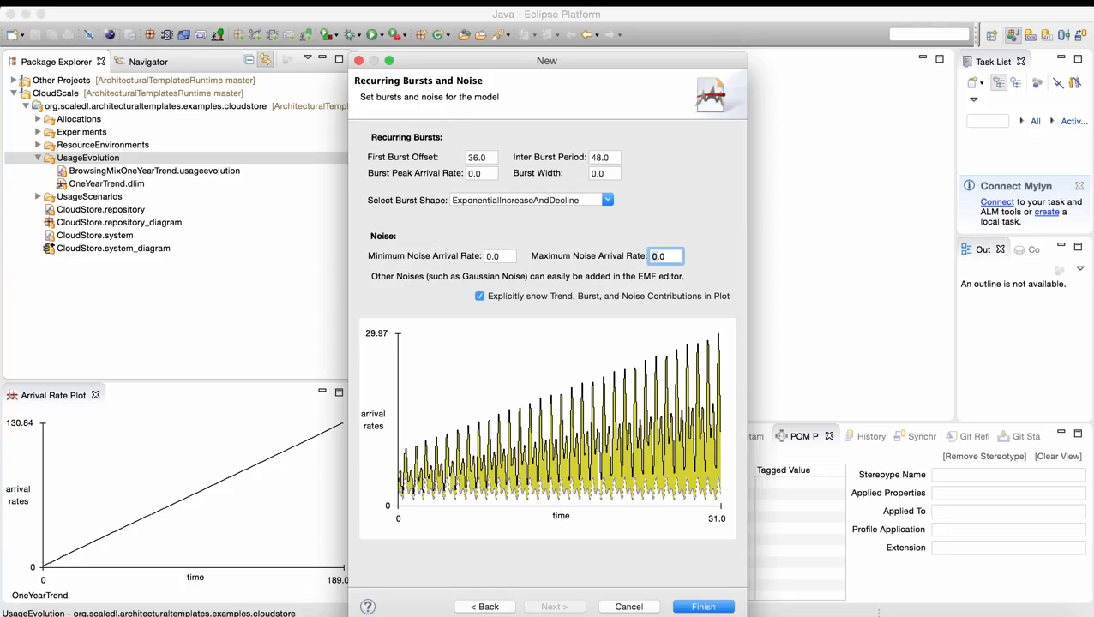
pyautogui.press('Delete')
pyautogui.write('2')
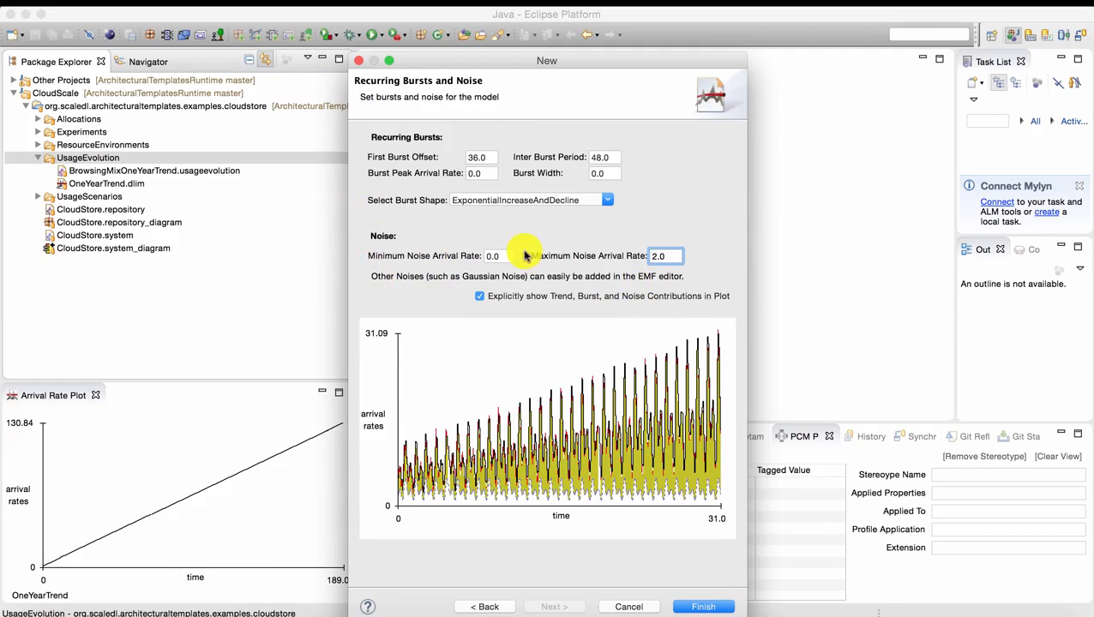
# Step: Raise the Maximum Noise Arrival Rate to 20.0 and hide the trend, burst and noise contributions in the plot
pyautogui.click(655, 256)
pyautogui.write('0')
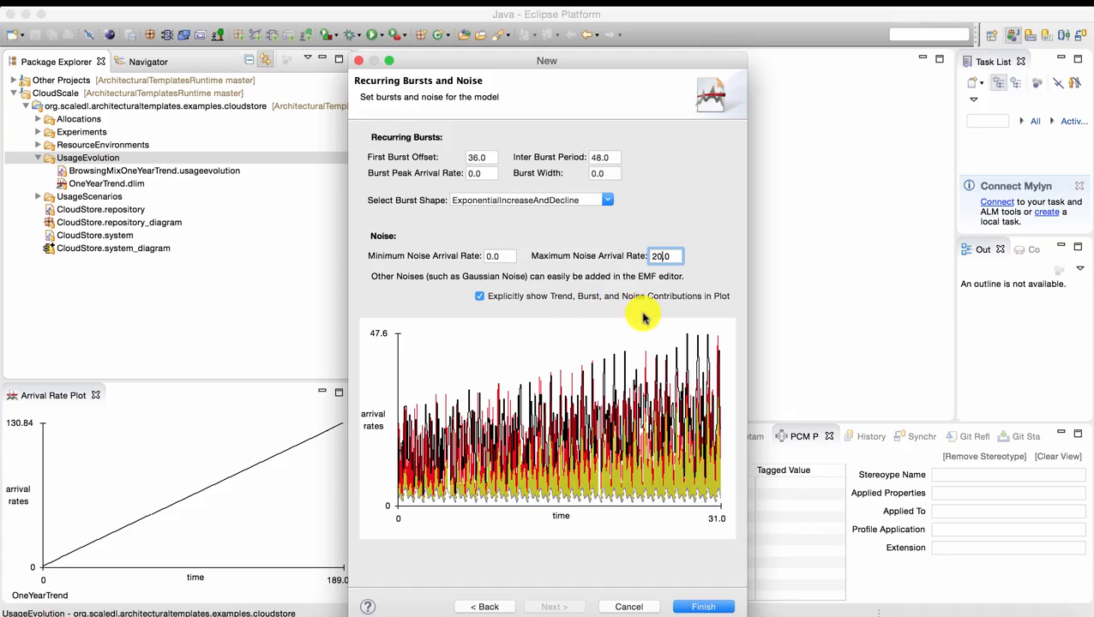
pyautogui.click(479, 296)
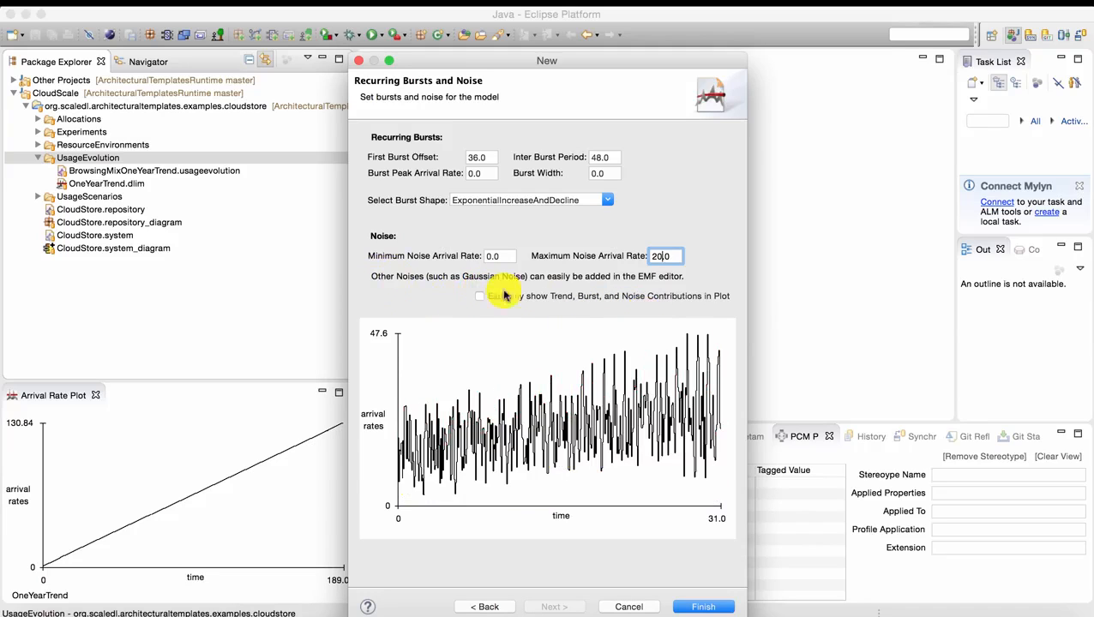
# Step: Try a Maximum Noise Arrival Rate of 10.0, settle on 6.0, and finish creating the Month load intensity model
pyautogui.click(654, 256)
pyautogui.click(655, 256)
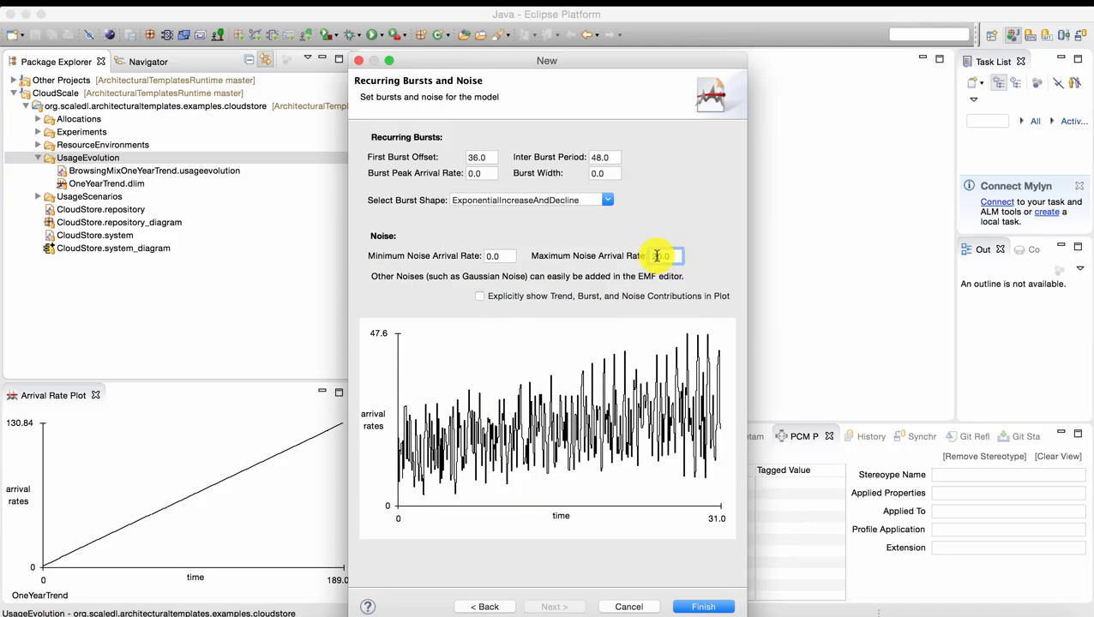
pyautogui.press('Delete')
pyautogui.write('1')
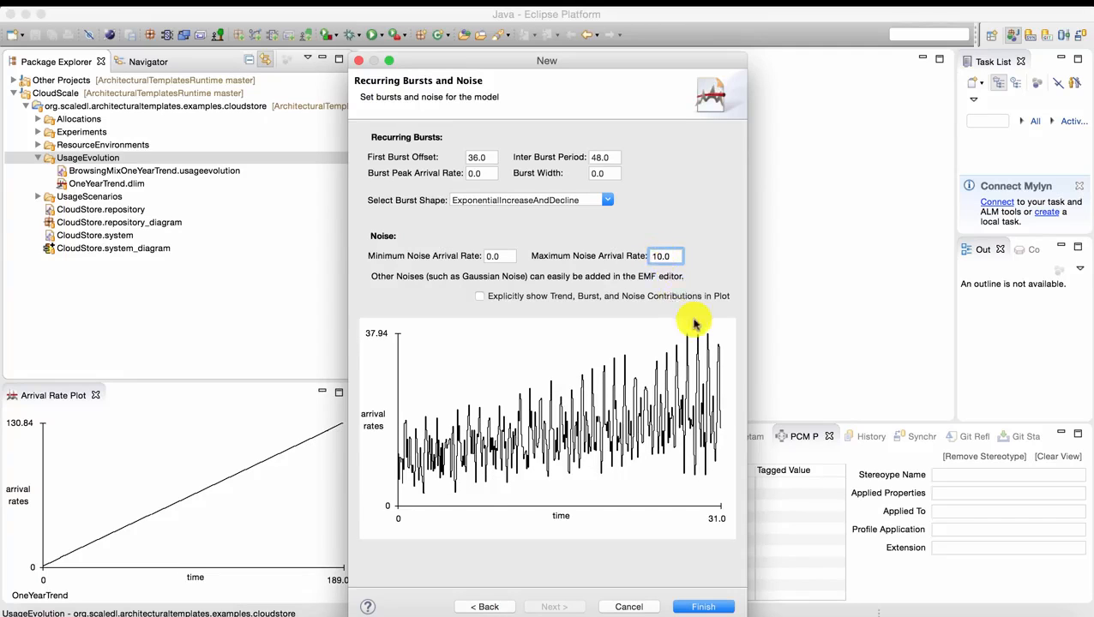
pyautogui.press('BackSpace')
pyautogui.press('BackSpace')
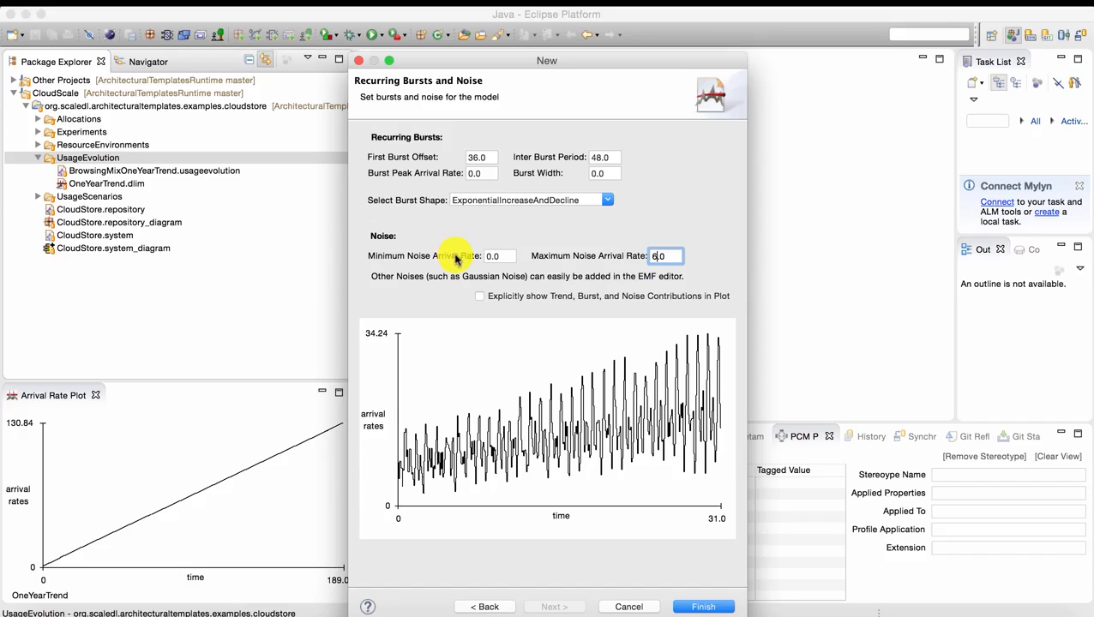
pyautogui.click(706, 607)
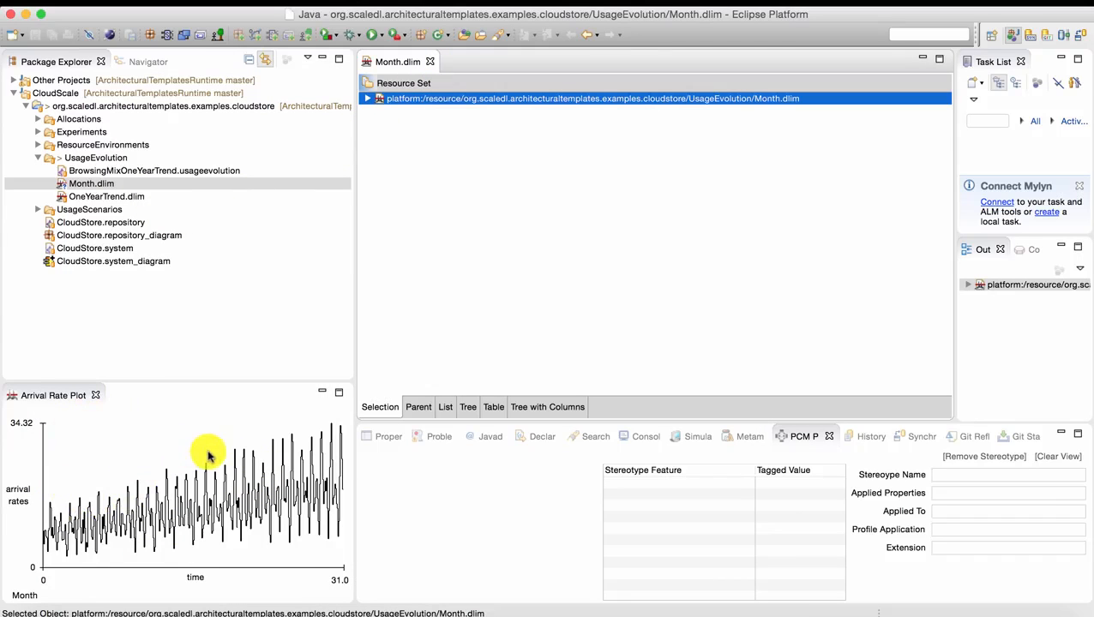
# Step: Expand the Month.dlim resource, its Sequence Month, and the seasonal0 function container to examine the model structure
pyautogui.click(366, 100)
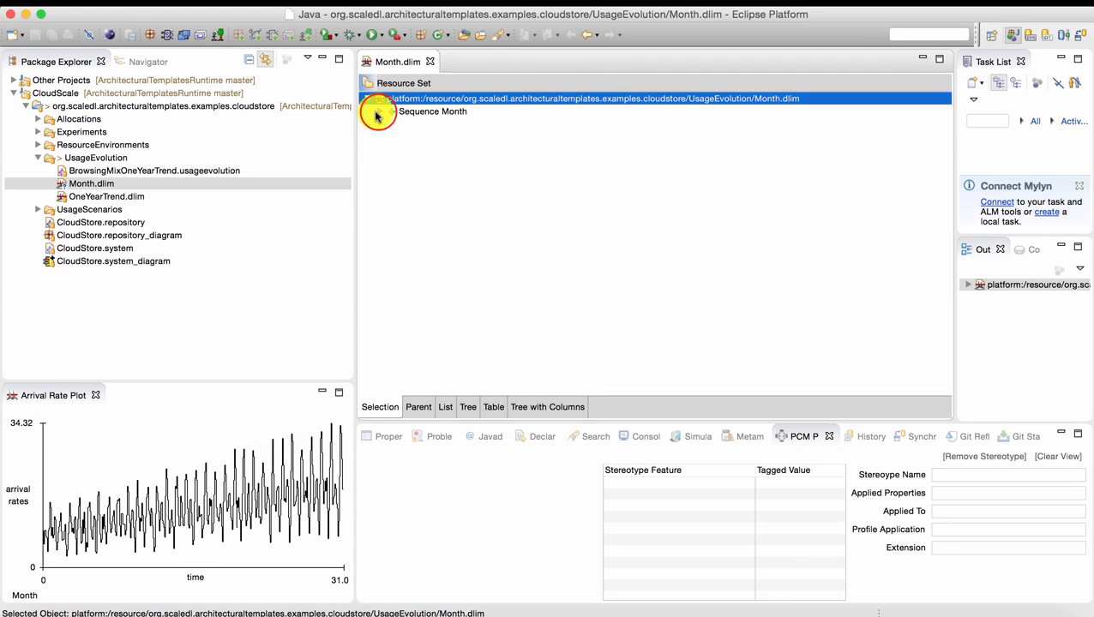
pyautogui.click(379, 113)
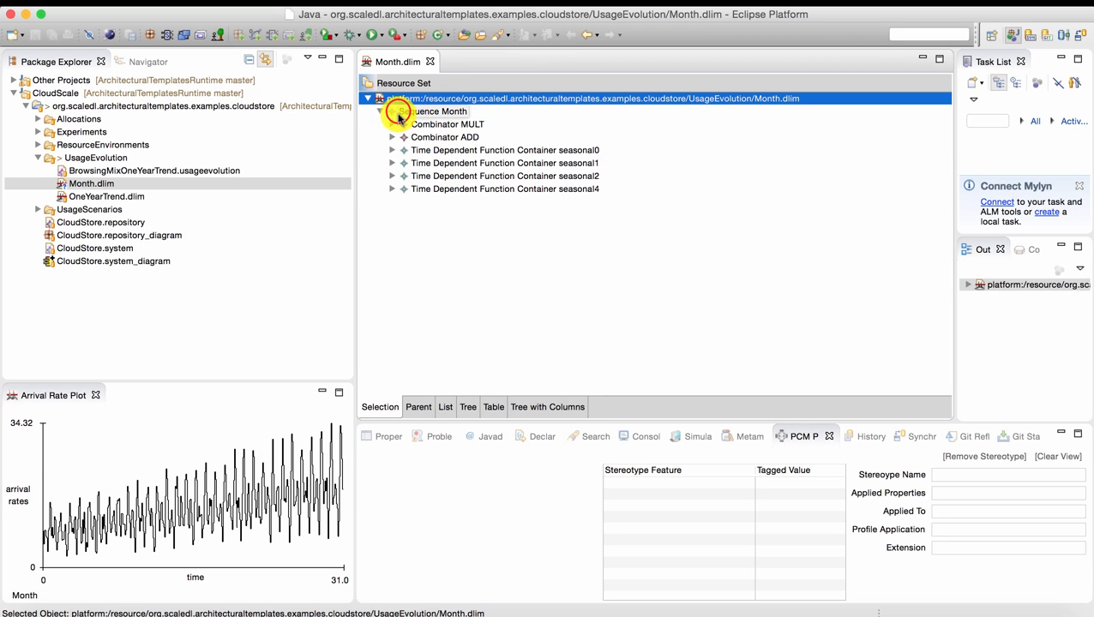
pyautogui.click(395, 111)
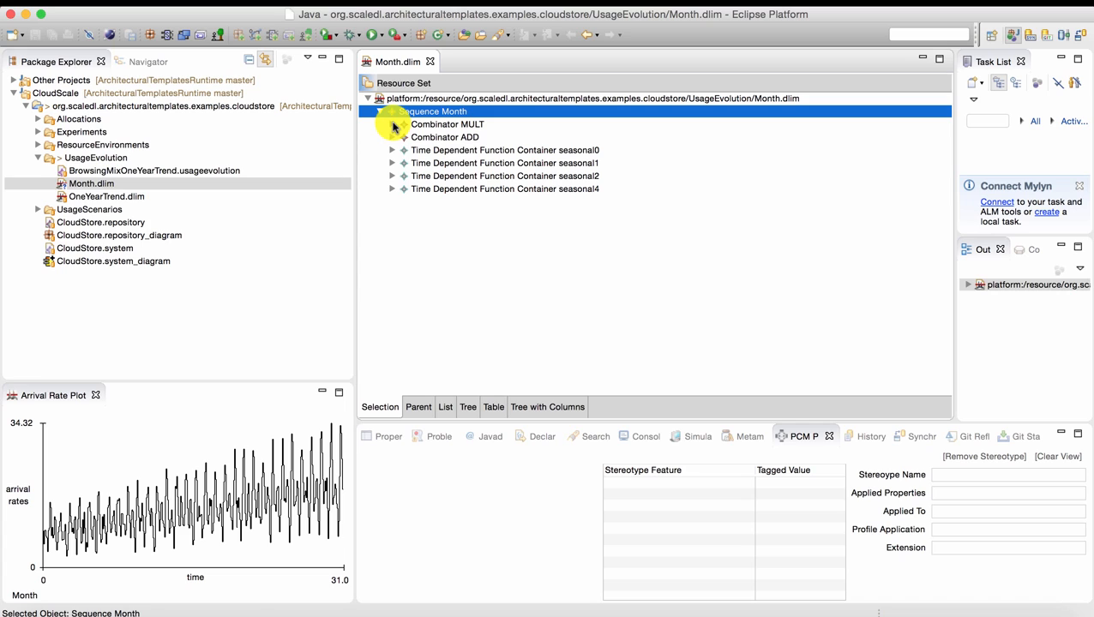
pyautogui.press('Down')
pyautogui.press('Down')
pyautogui.press('Down')
pyautogui.press('Right')
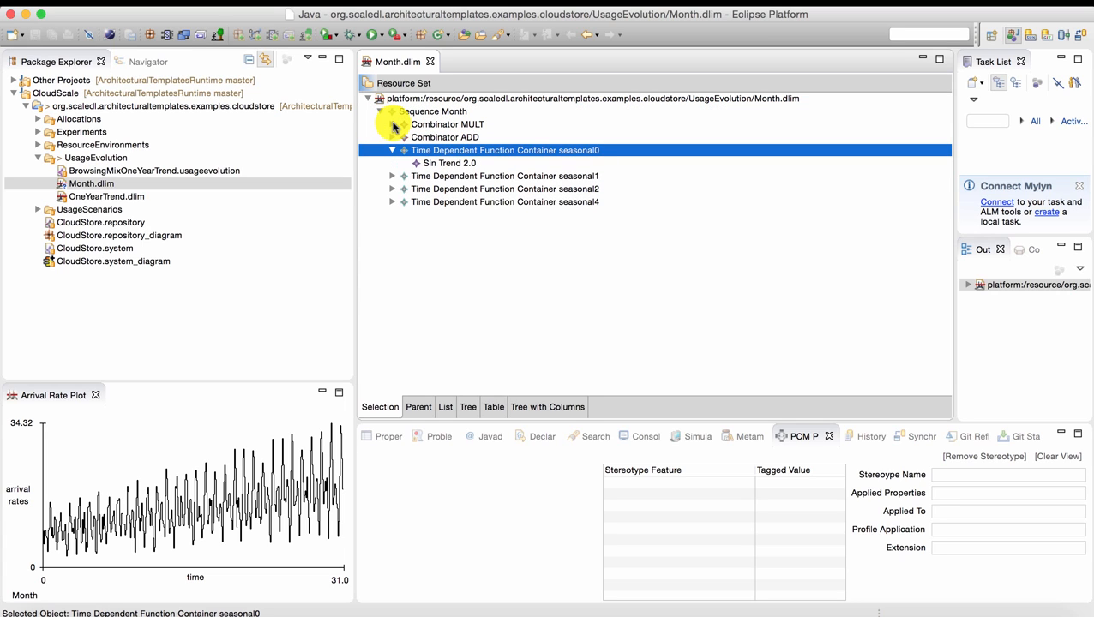
# Step: Expand the seasonal1, seasonal2 and seasonal4 function containers to examine the trends they contain
pyautogui.press('Down')
pyautogui.press('Down')
pyautogui.press('Right')
pyautogui.press('Down')
pyautogui.press('Down')
pyautogui.press('Right')
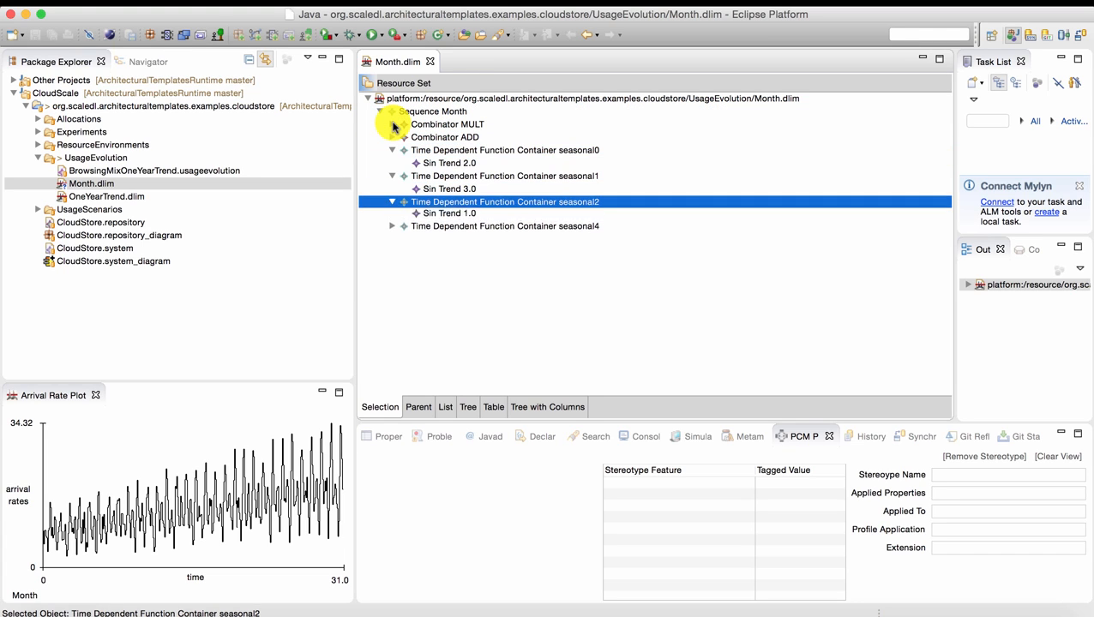
pyautogui.press('Down')
pyautogui.press('Down')
pyautogui.press('Right')
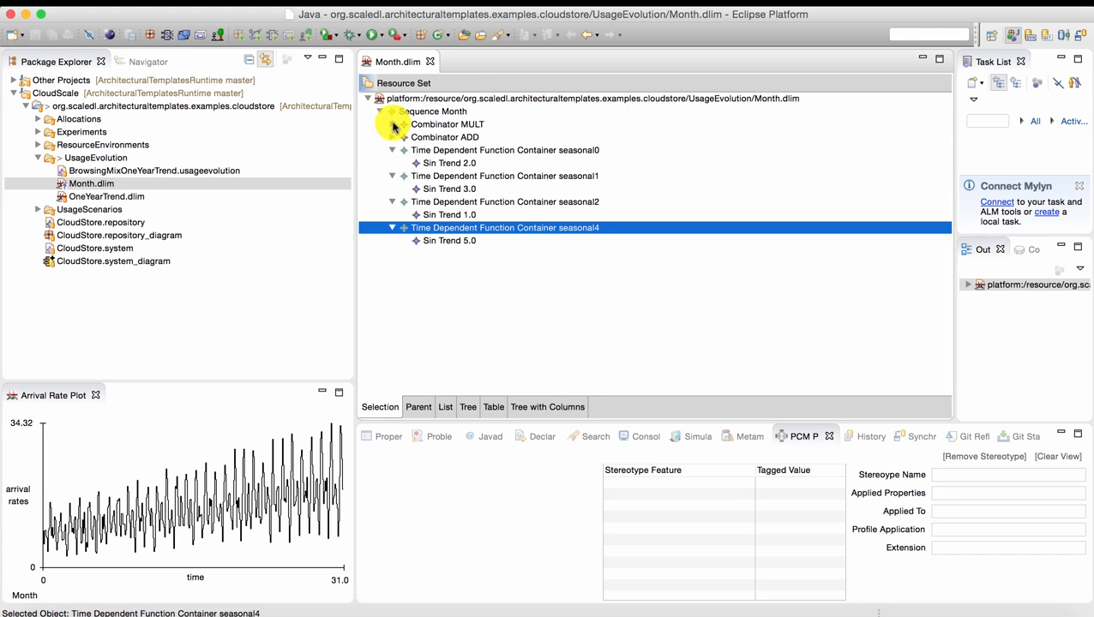
# Step: Examine the properties of the Sin Trends, seasonal function containers and Combinator MULT, and close the Month.dlim editor
pyautogui.click(391, 437)
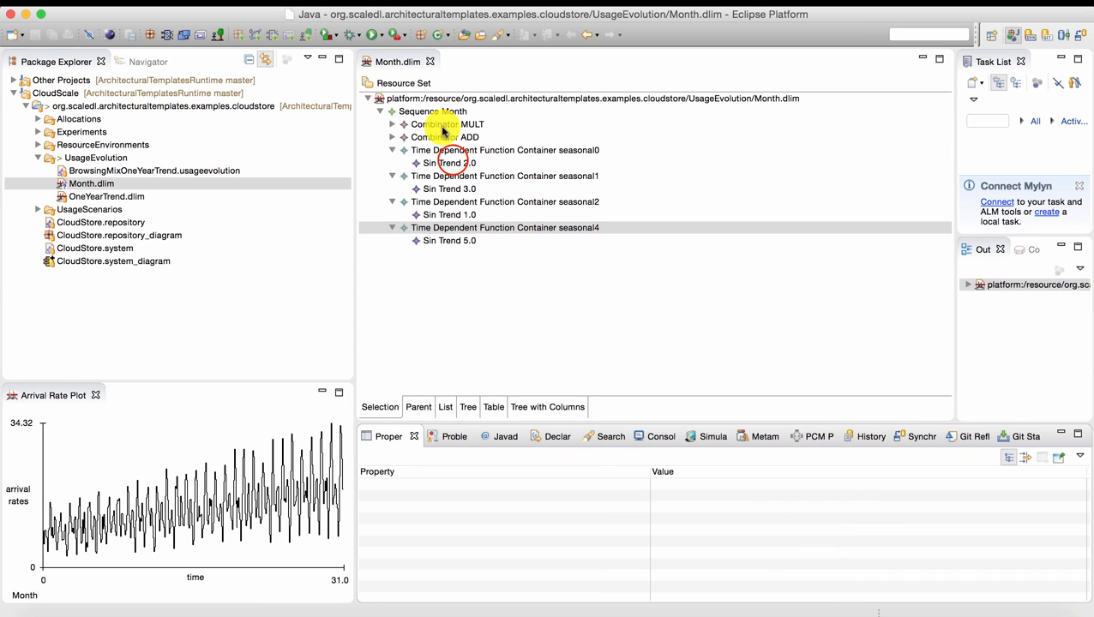
pyautogui.click(453, 163)
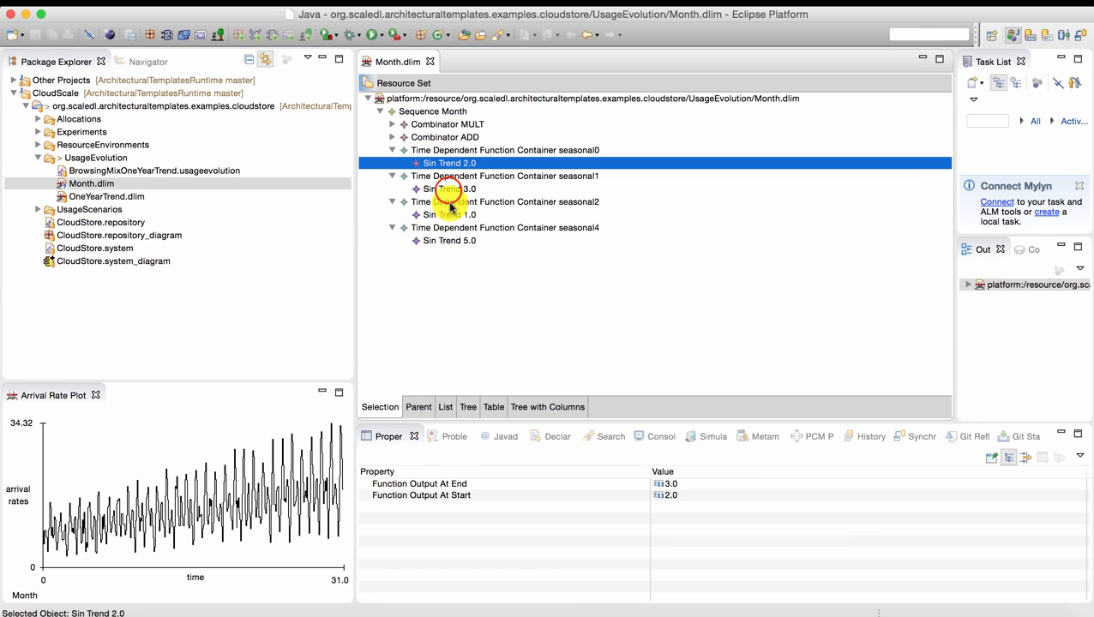
pyautogui.click(449, 190)
pyautogui.click(454, 214)
pyautogui.click(462, 202)
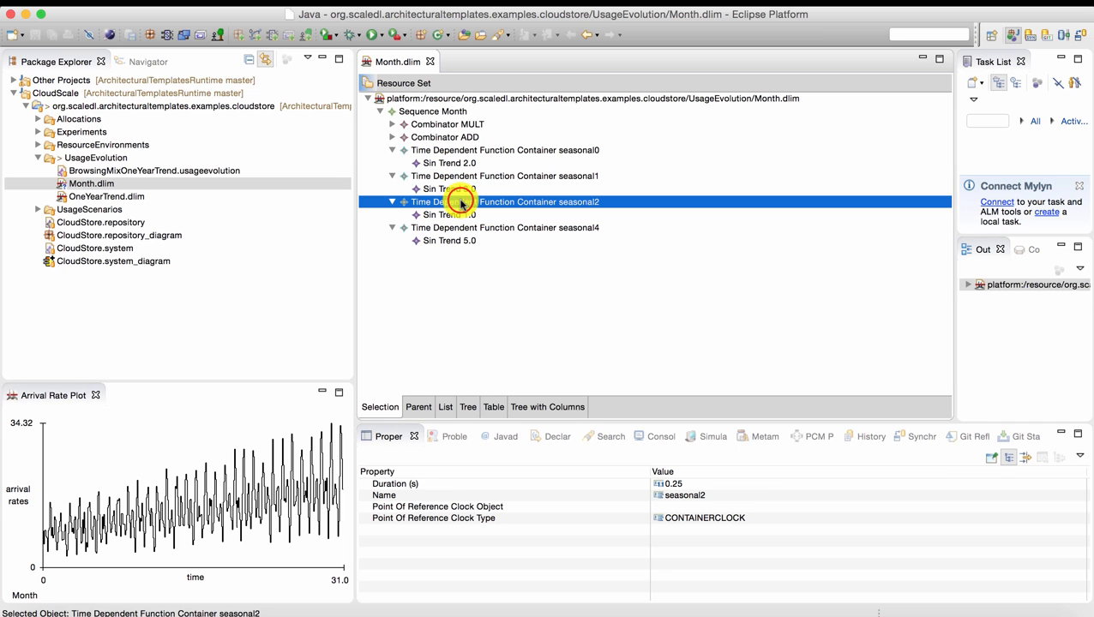
pyautogui.click(460, 228)
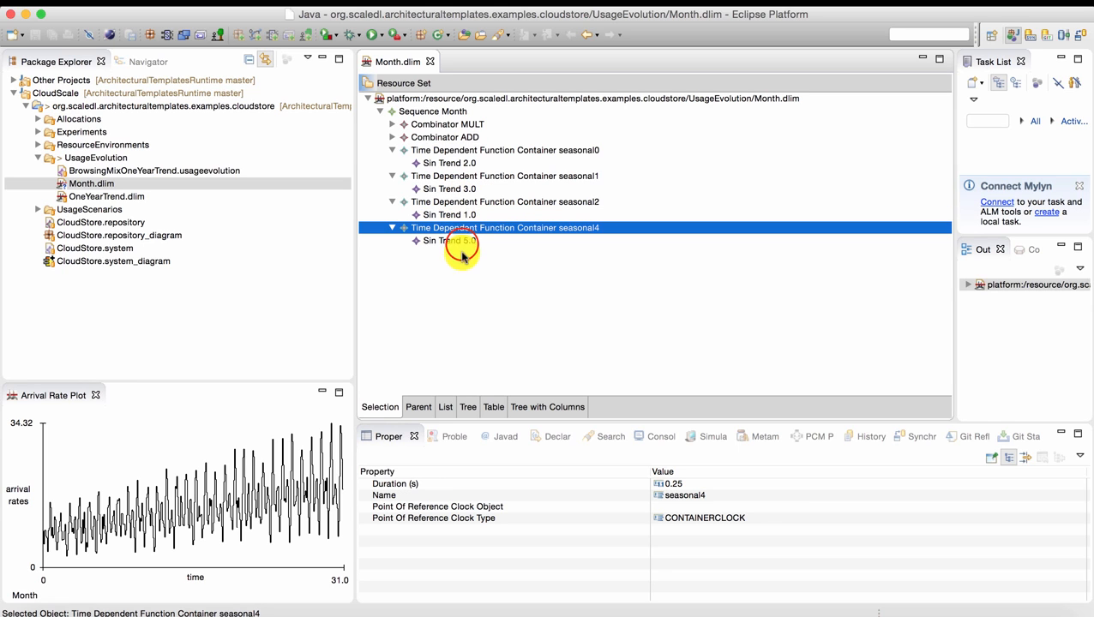
pyautogui.click(462, 244)
pyautogui.click(436, 124)
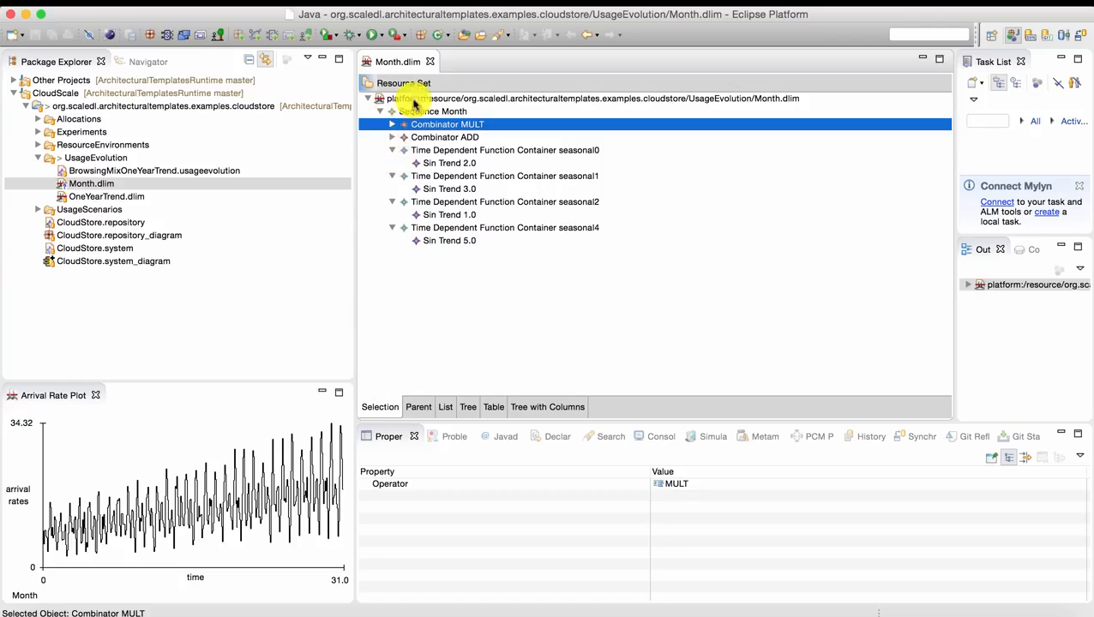
pyautogui.click(431, 62)
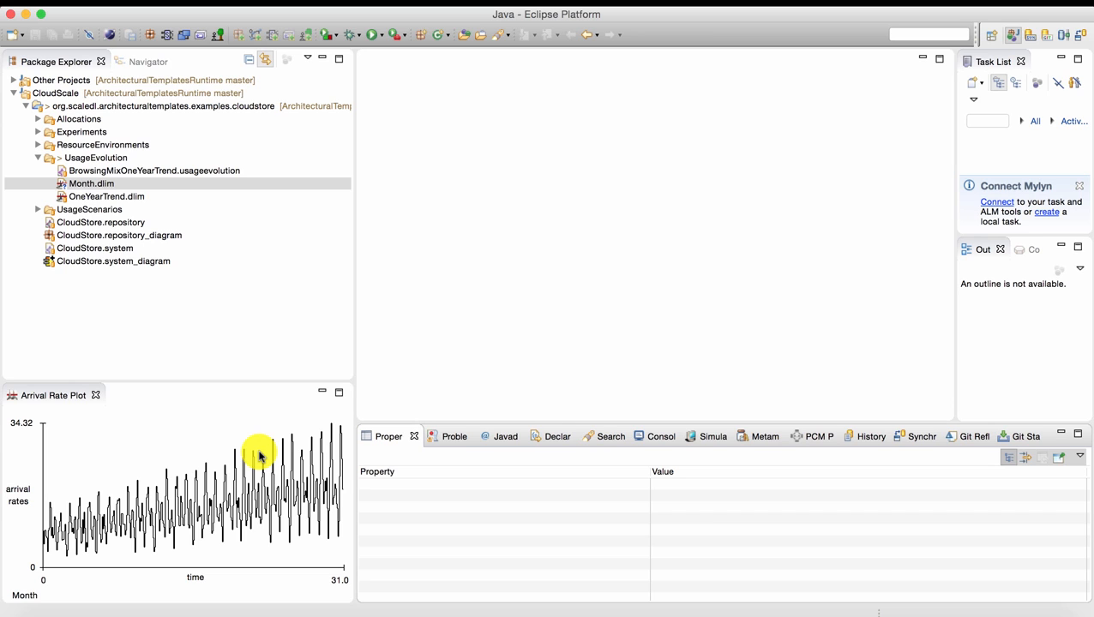
# Step: Start creating a new Usageevolution Model in the UsageEvolution folder, filtering the available wizards with "usa"
pyautogui.click(90, 160)
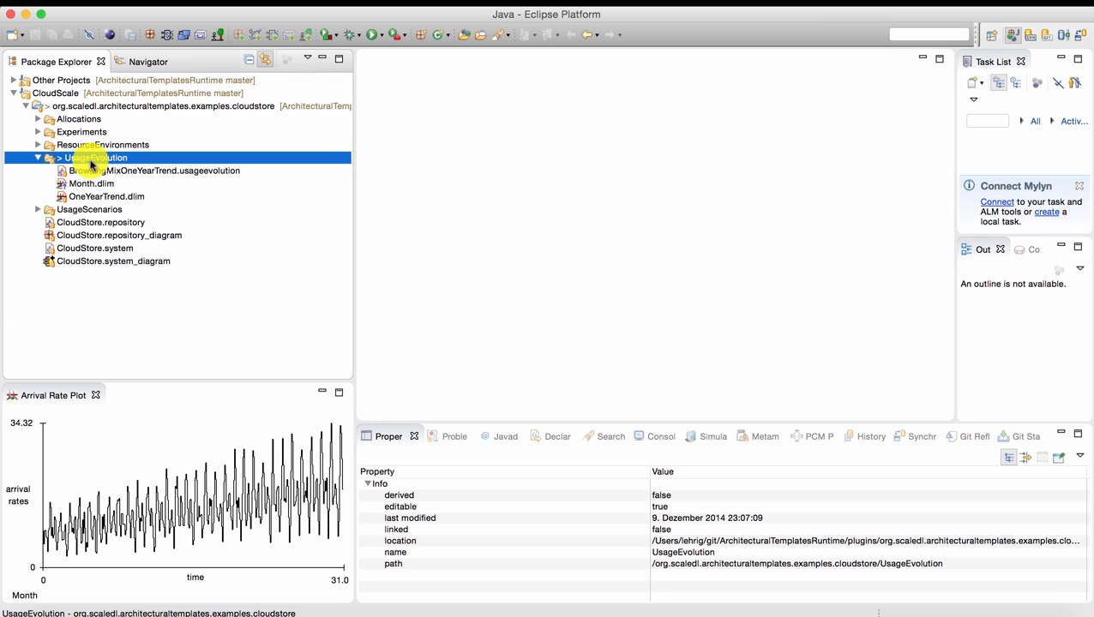
pyautogui.rightClick(91, 159)
pyautogui.moveTo(124, 163)
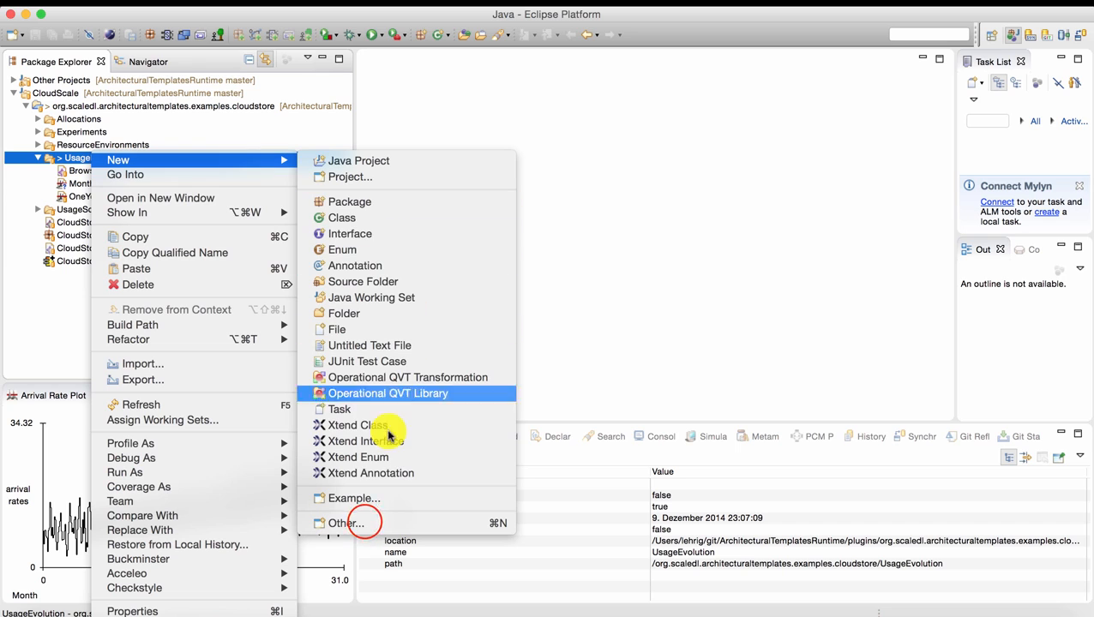
pyautogui.click(358, 522)
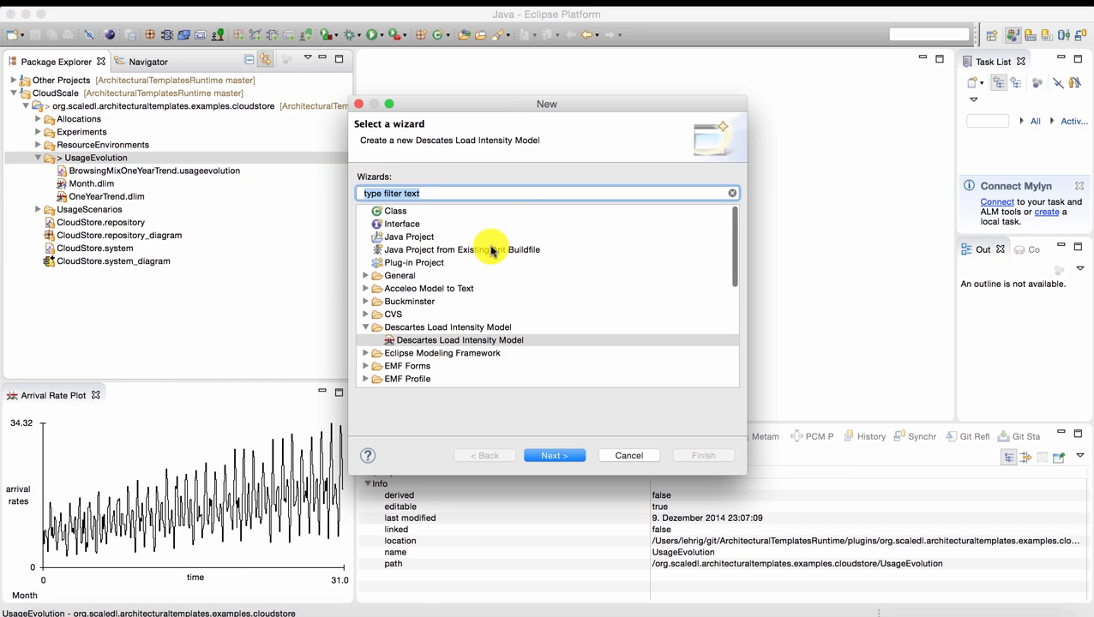
pyautogui.scroll(-10, 493, 248)
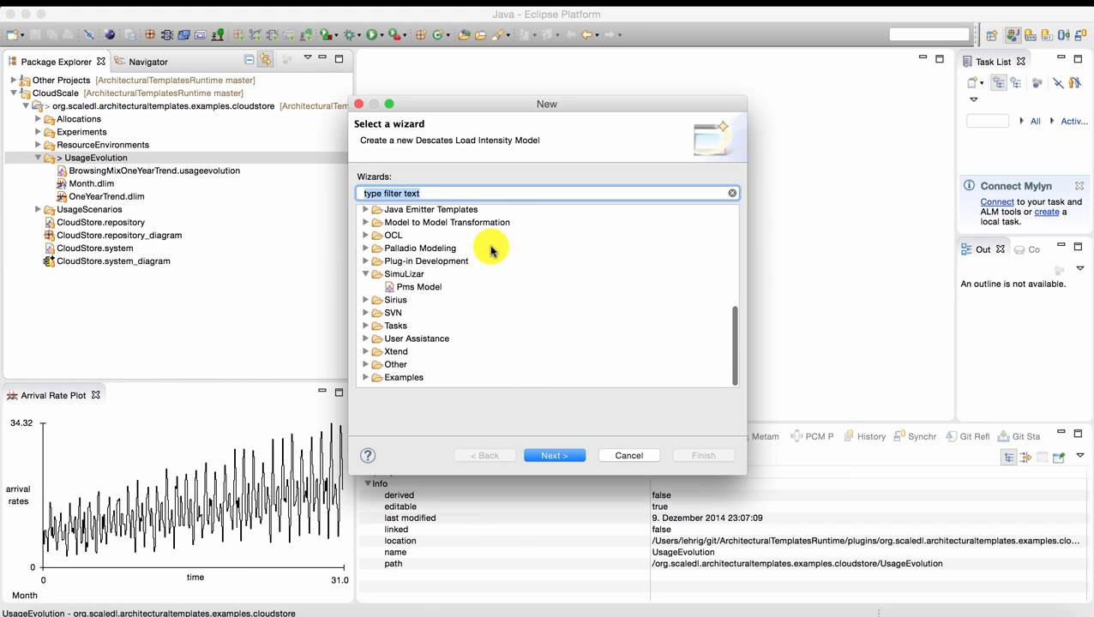
pyautogui.scroll(5, 493, 249)
pyautogui.scroll(3, 491, 250)
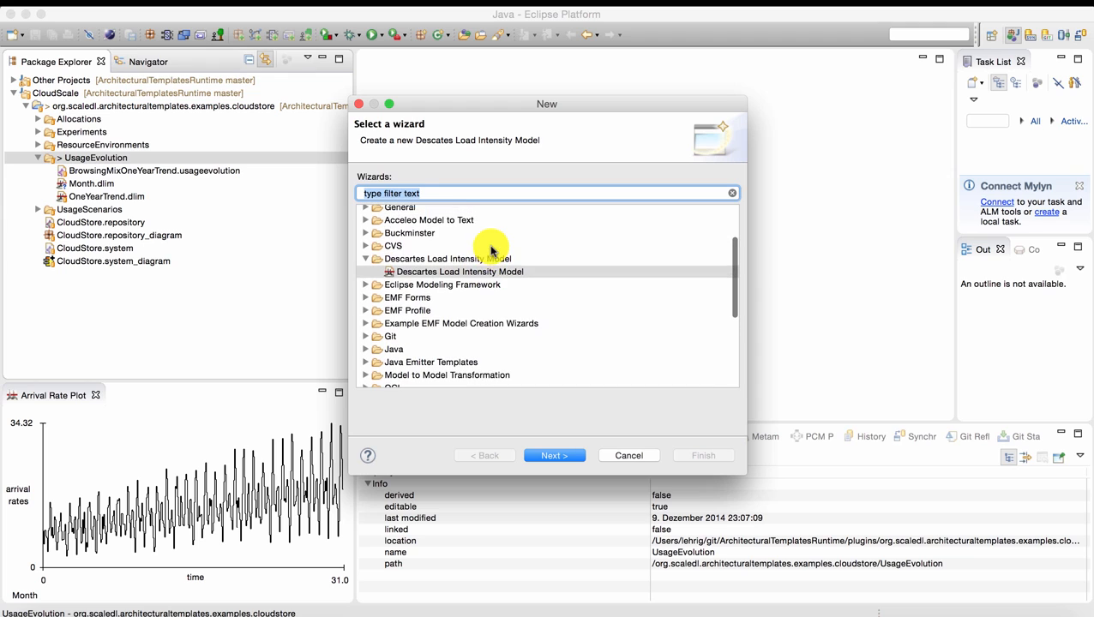
pyautogui.write('usa')
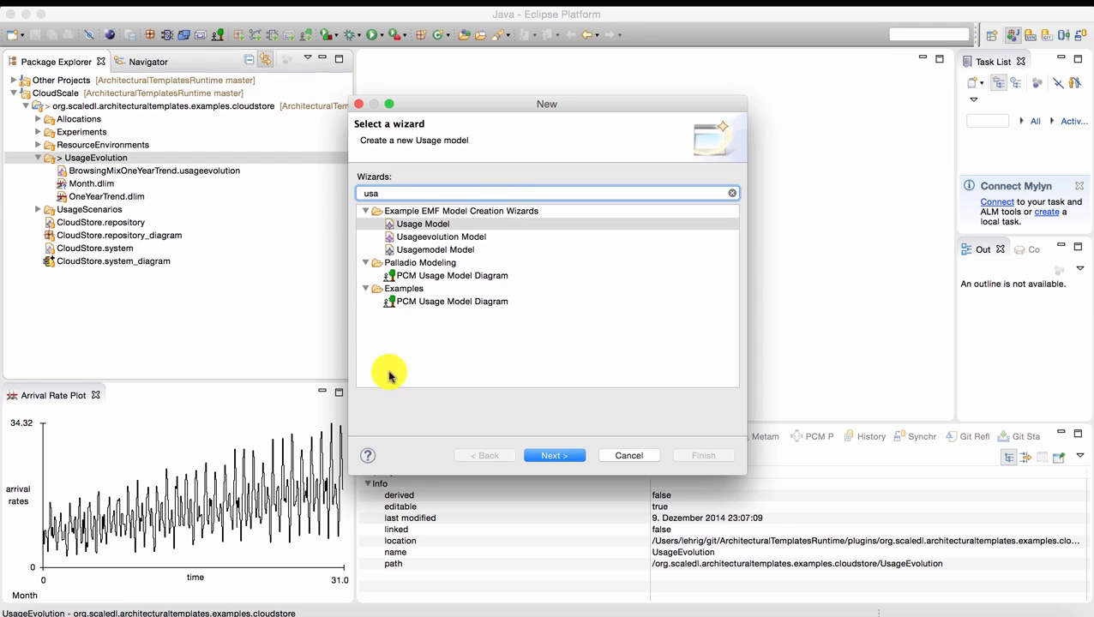
pyautogui.click(464, 239)
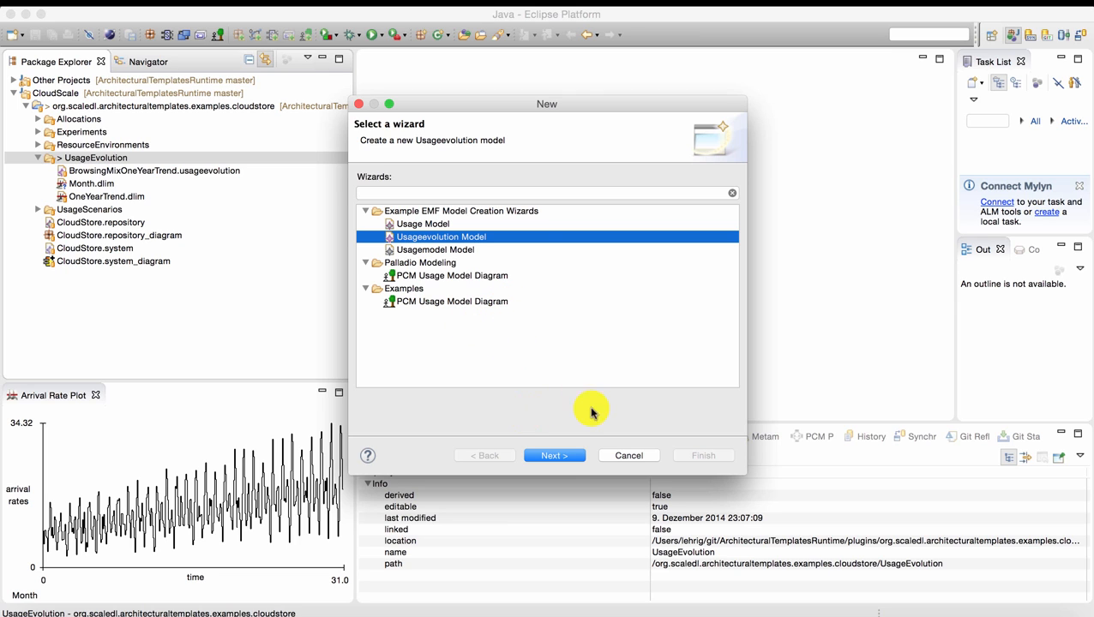
pyautogui.click(563, 455)
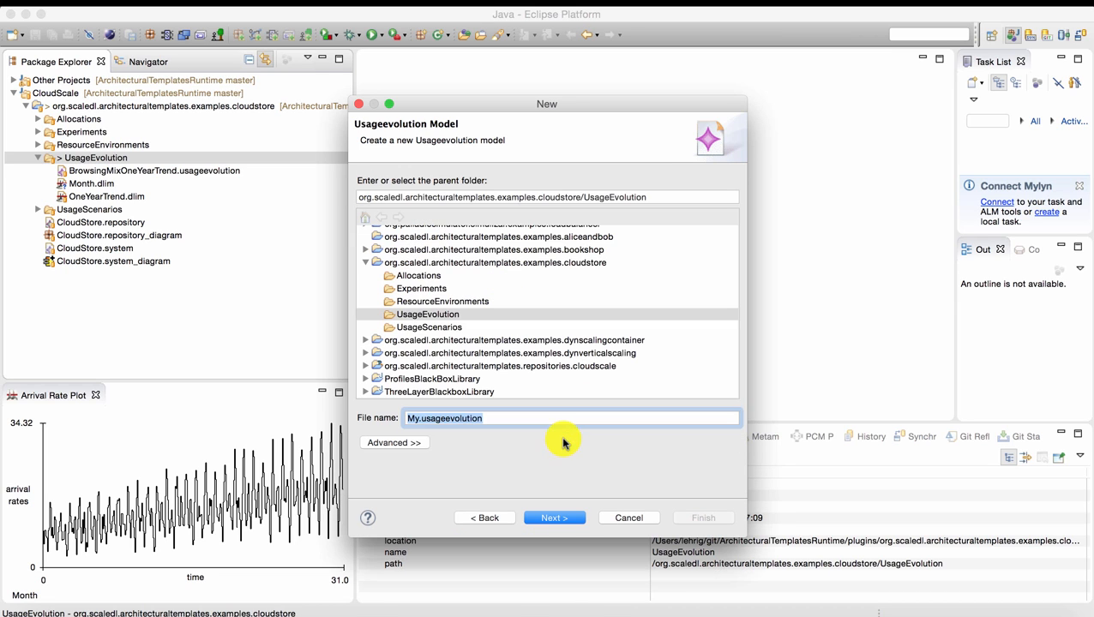
# Step: Name the new model file Monthly.usageevolution and proceed to the model object selection
pyautogui.doubleClick(417, 417)
pyautogui.click(417, 417)
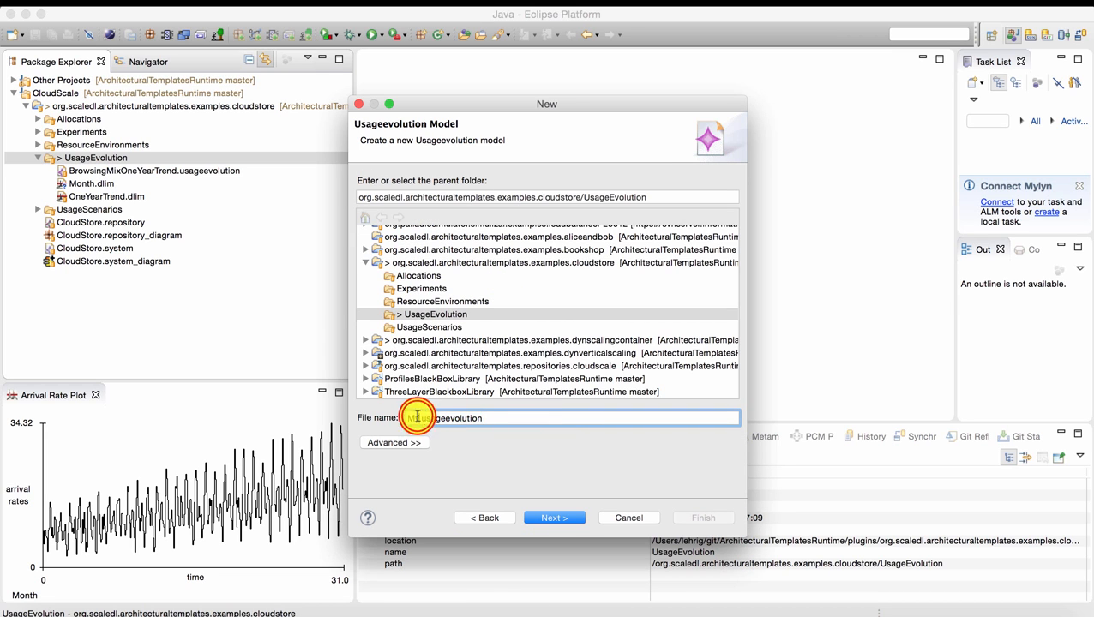
pyautogui.doubleClick(416, 417)
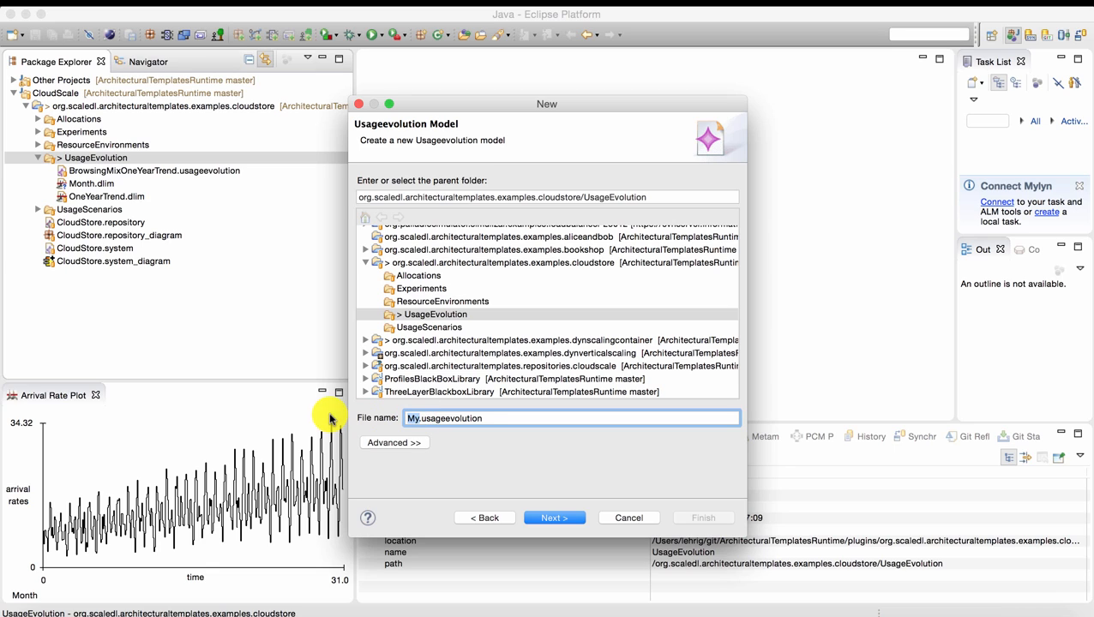
pyautogui.write('Month')
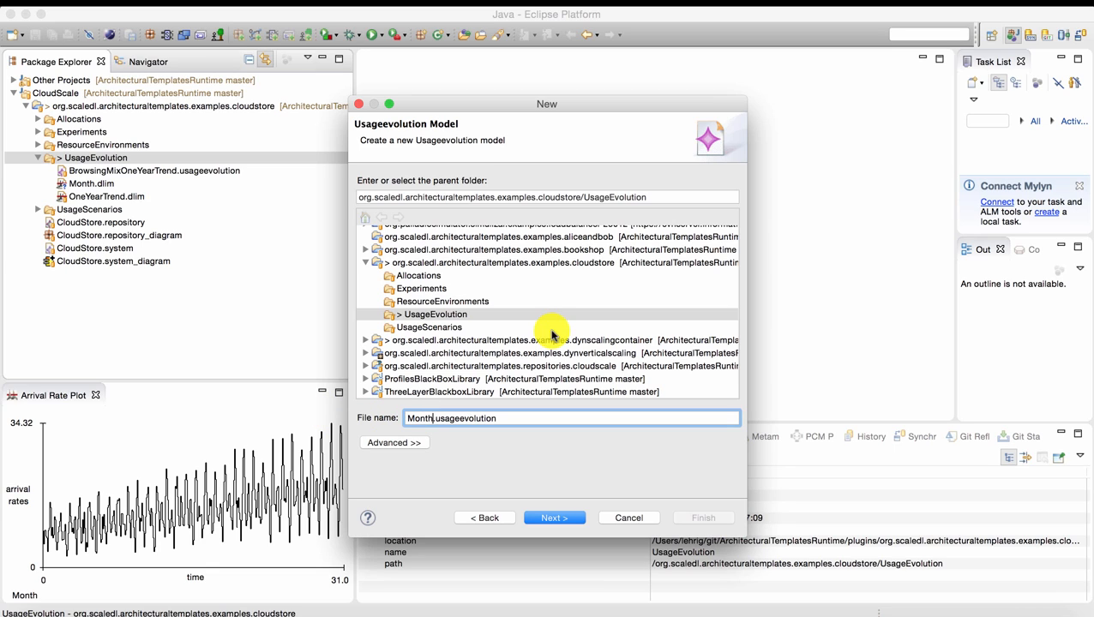
pyautogui.write('ly')
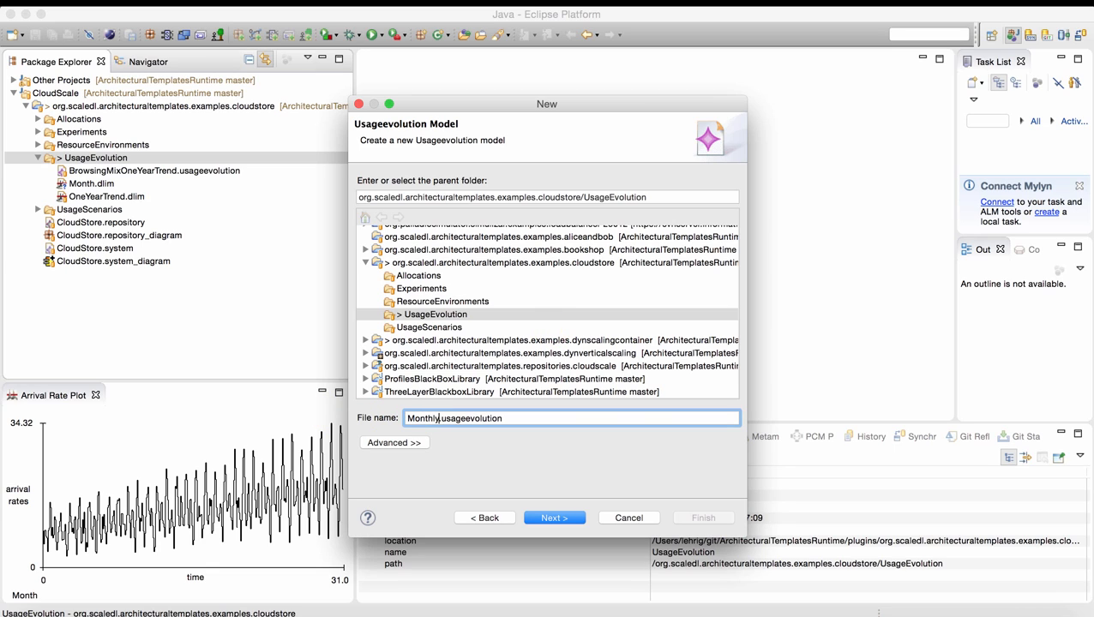
pyautogui.click(560, 518)
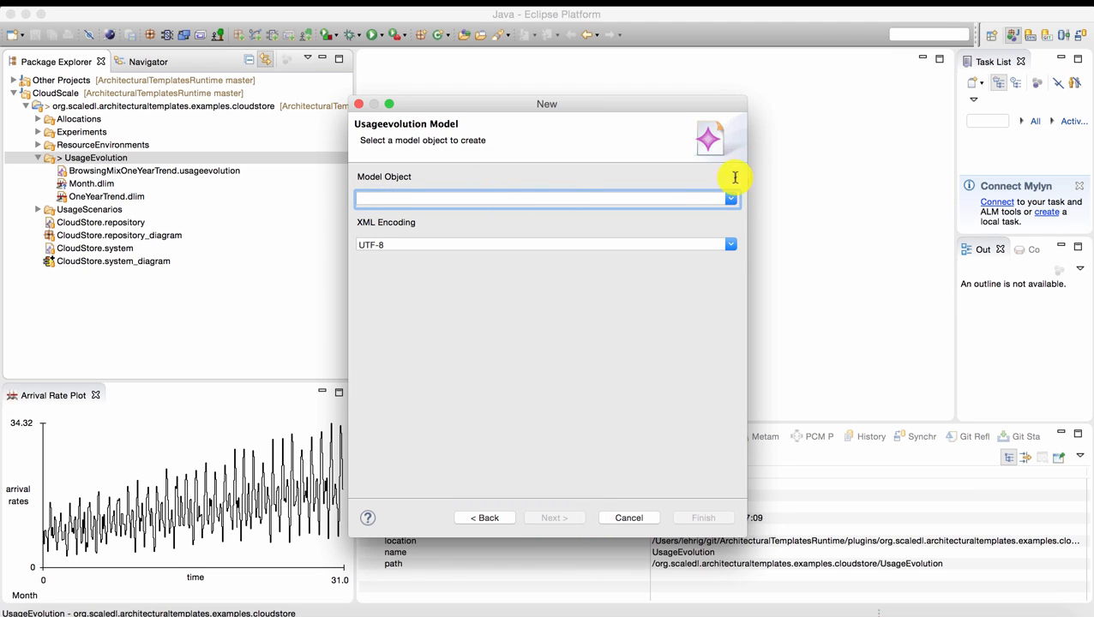
# Step: Choose Usage Evolution as the model object and finish creating the usage evolution model
pyautogui.click(728, 202)
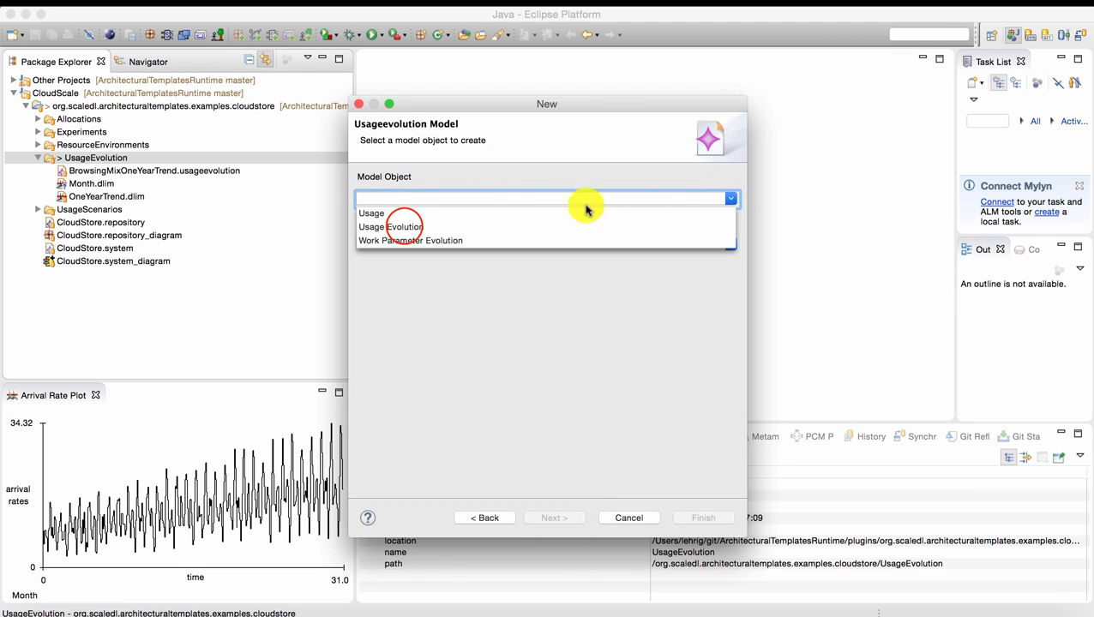
pyautogui.click(401, 227)
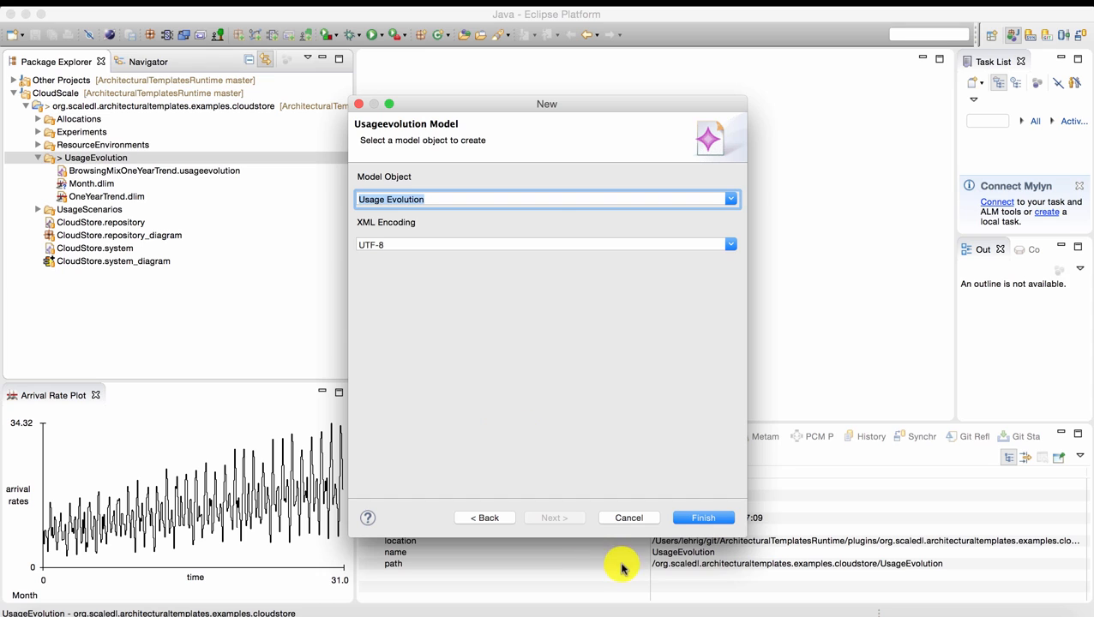
pyautogui.click(709, 518)
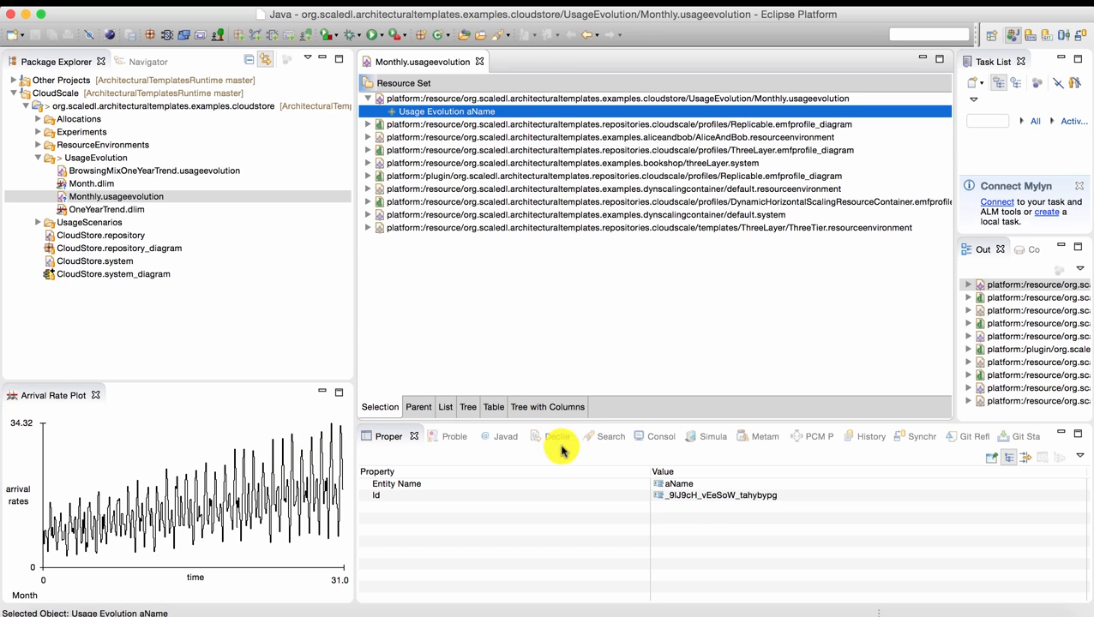
# Step: Set the Entity Name of the Usage Evolution element to "Monthly Usage Evolution"
pyautogui.click(692, 485)
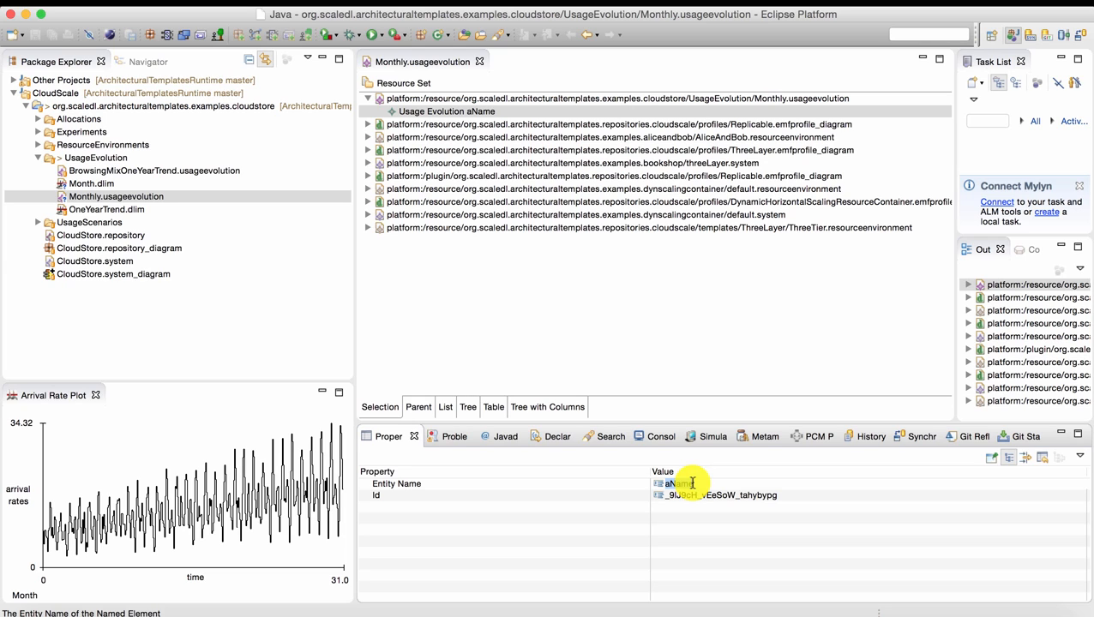
pyautogui.write('Usage E')
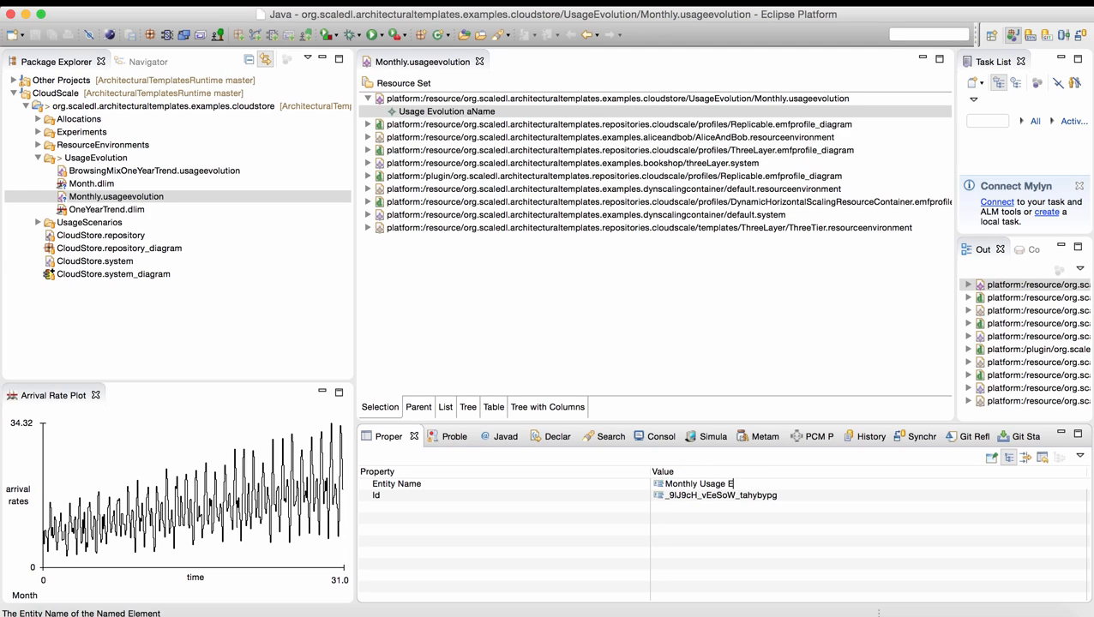
pyautogui.write('n')
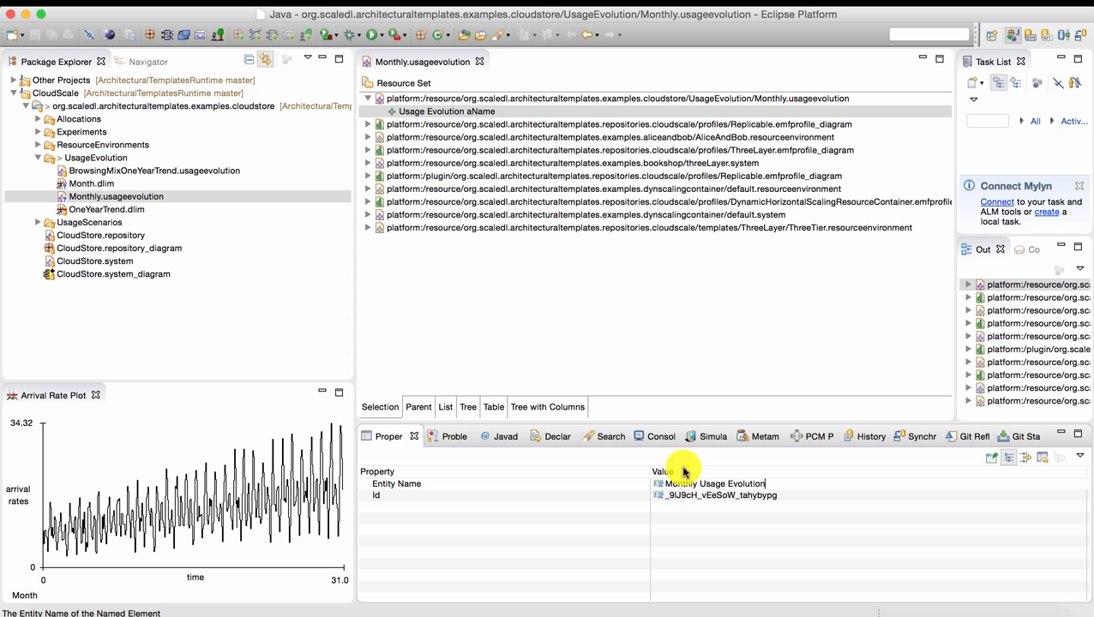
# Step: Add a Usage child element to the Monthly Usage Evolution element
pyautogui.rightClick(478, 115)
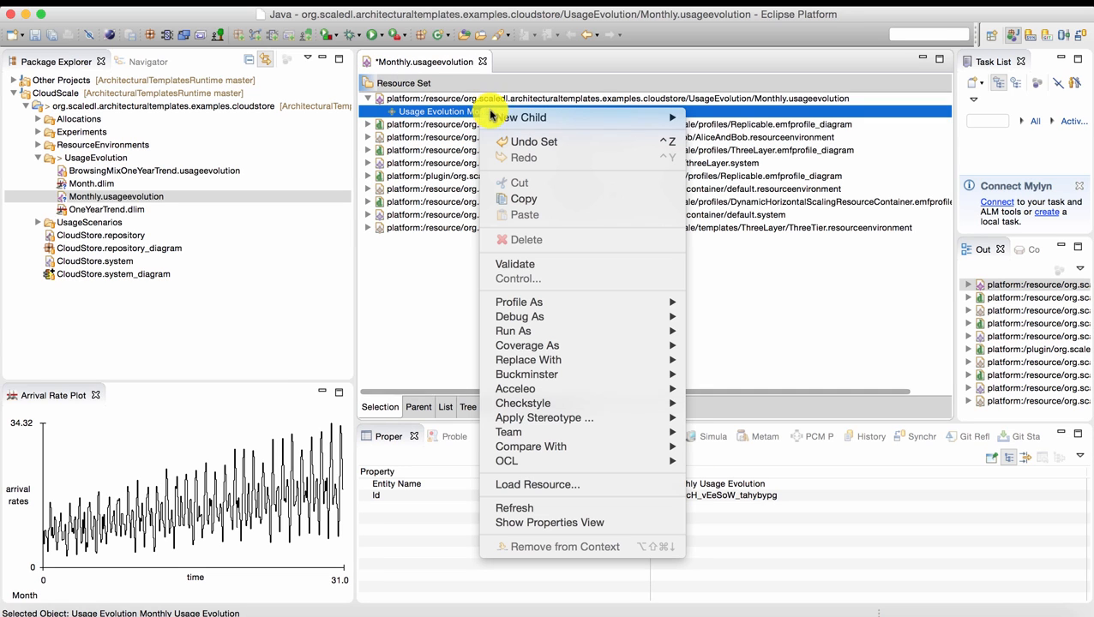
pyautogui.moveTo(489, 112)
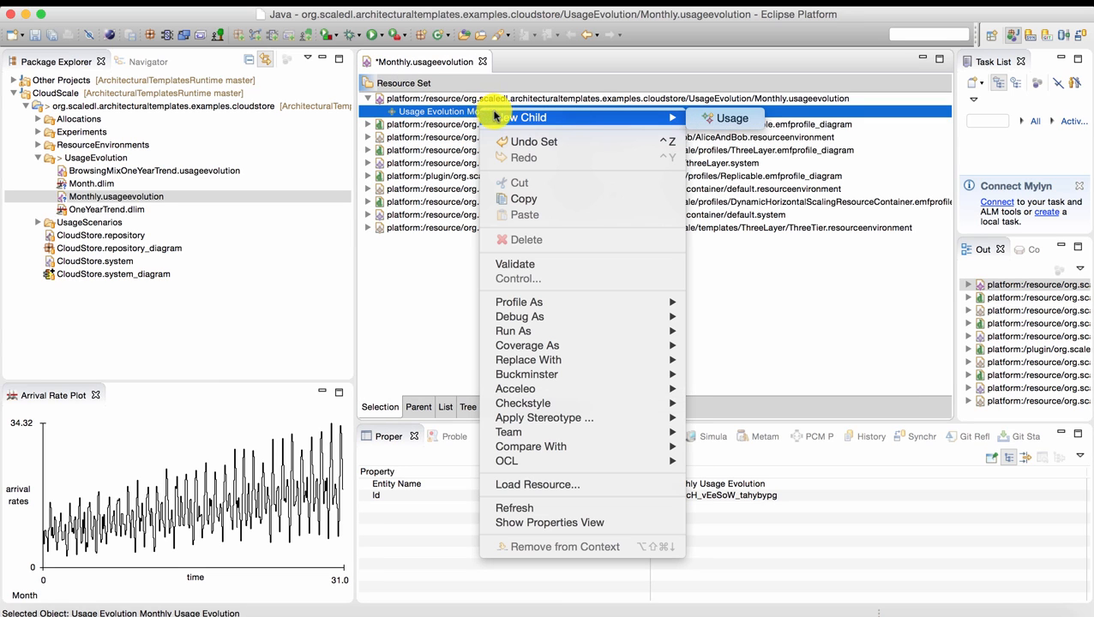
pyautogui.click(724, 120)
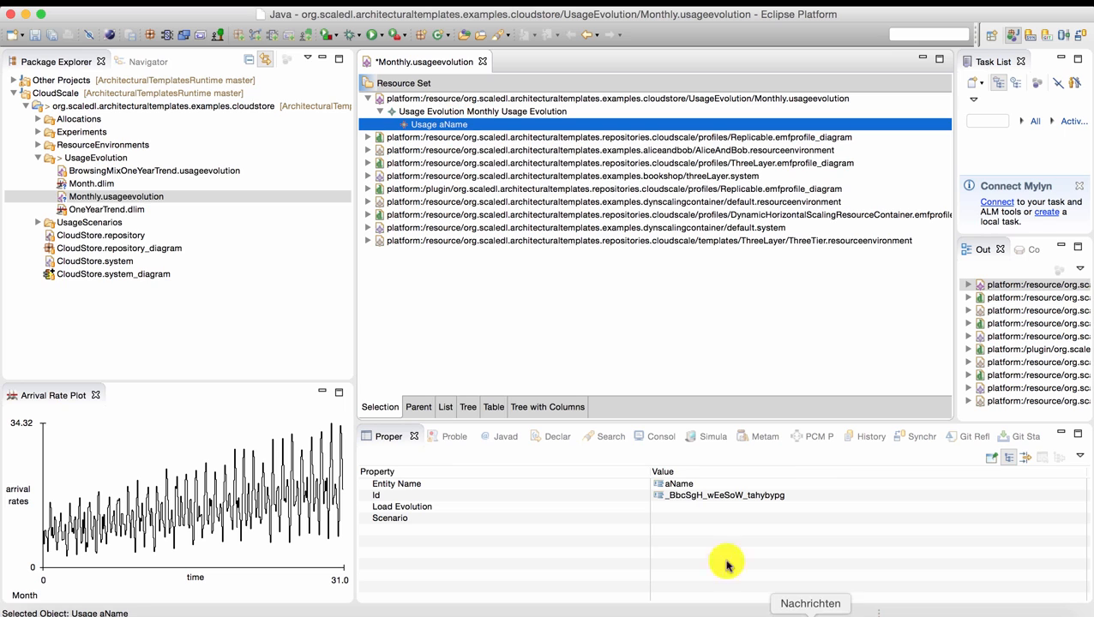
pyautogui.rightClick(465, 129)
pyautogui.moveTo(500, 130)
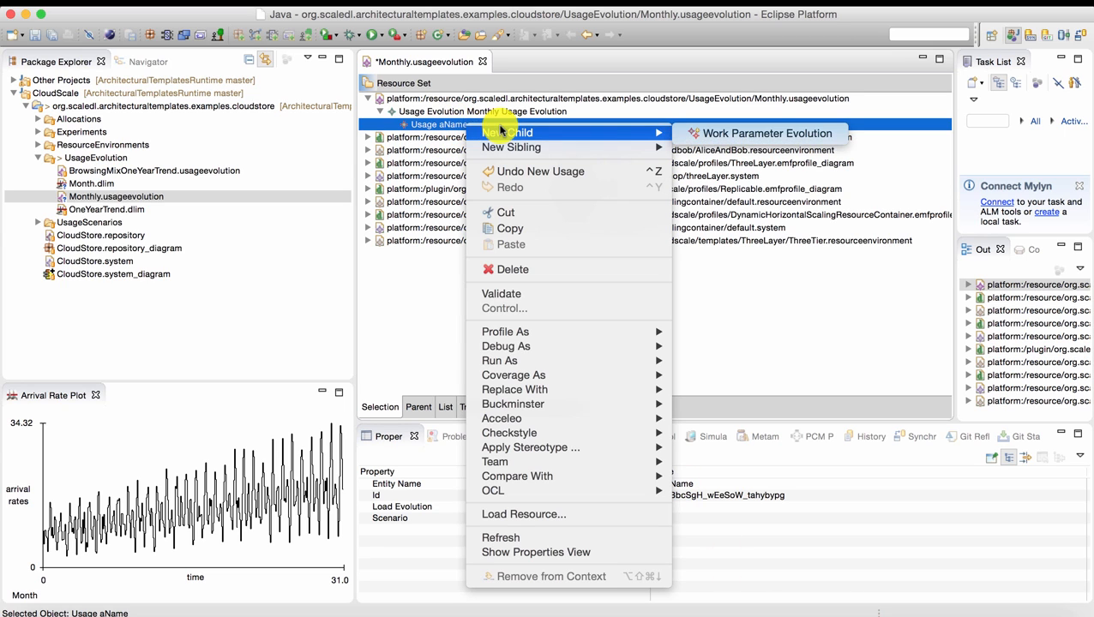
pyautogui.click(443, 117)
pyautogui.rightClick(448, 112)
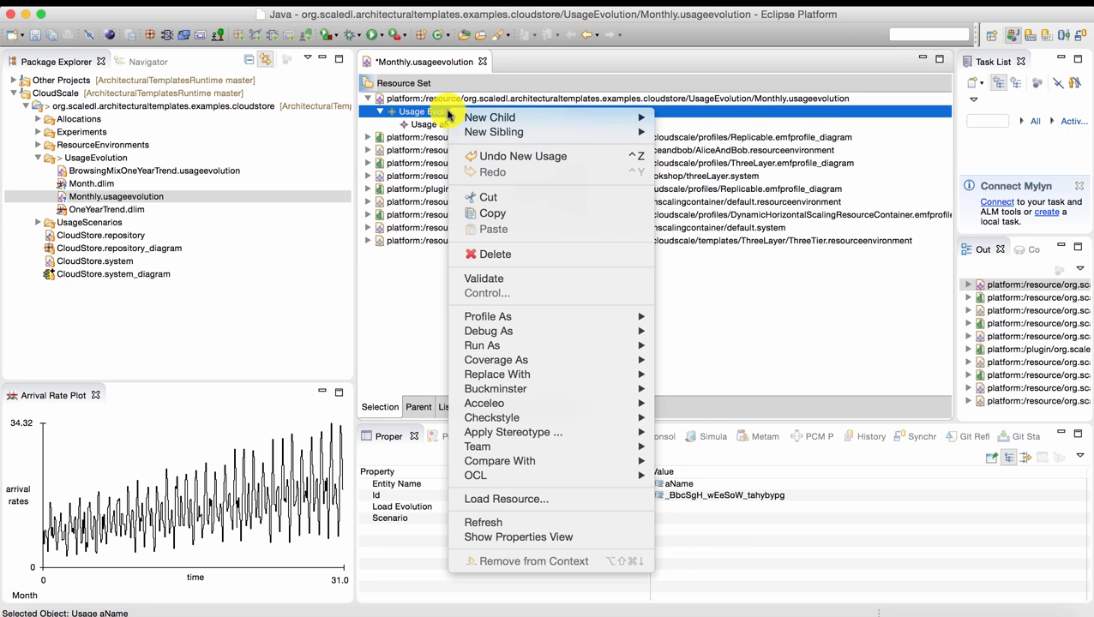
# Step: Set the Entity Name of the new Usage element to "Browsing Mix"
pyautogui.click(439, 123)
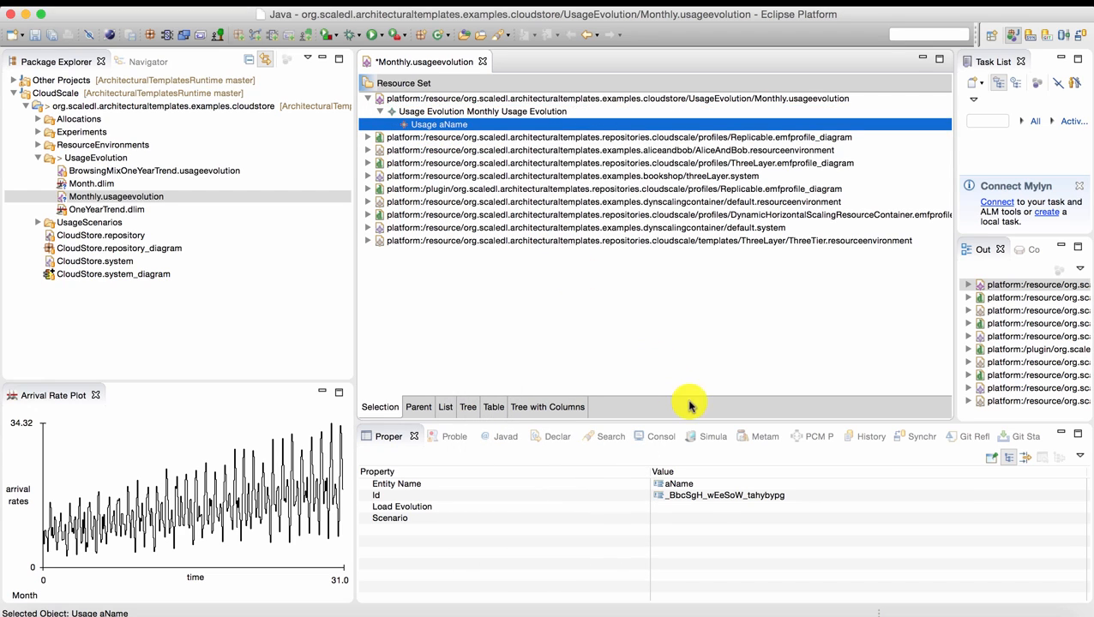
pyautogui.click(680, 480)
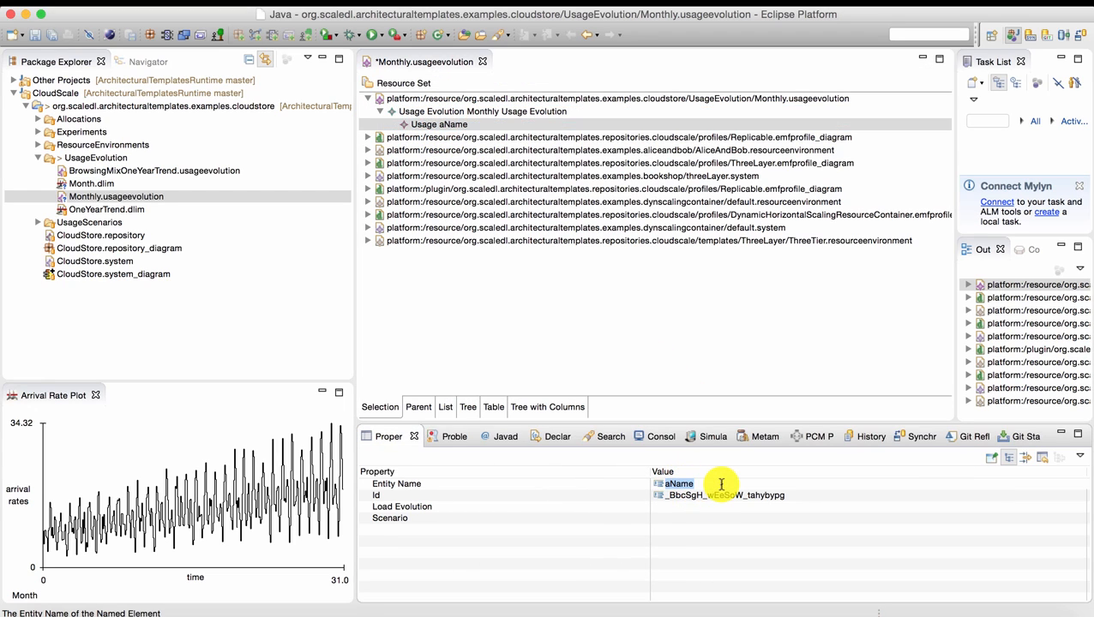
pyautogui.write('Browsing Mi')
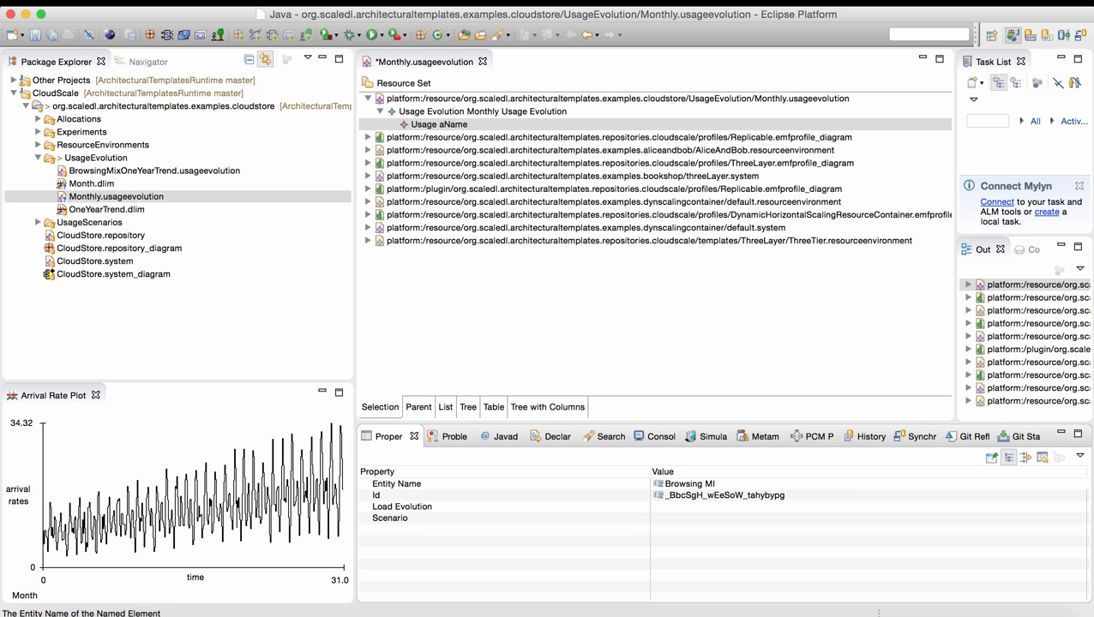
pyautogui.write('x')
pyautogui.press('Return')
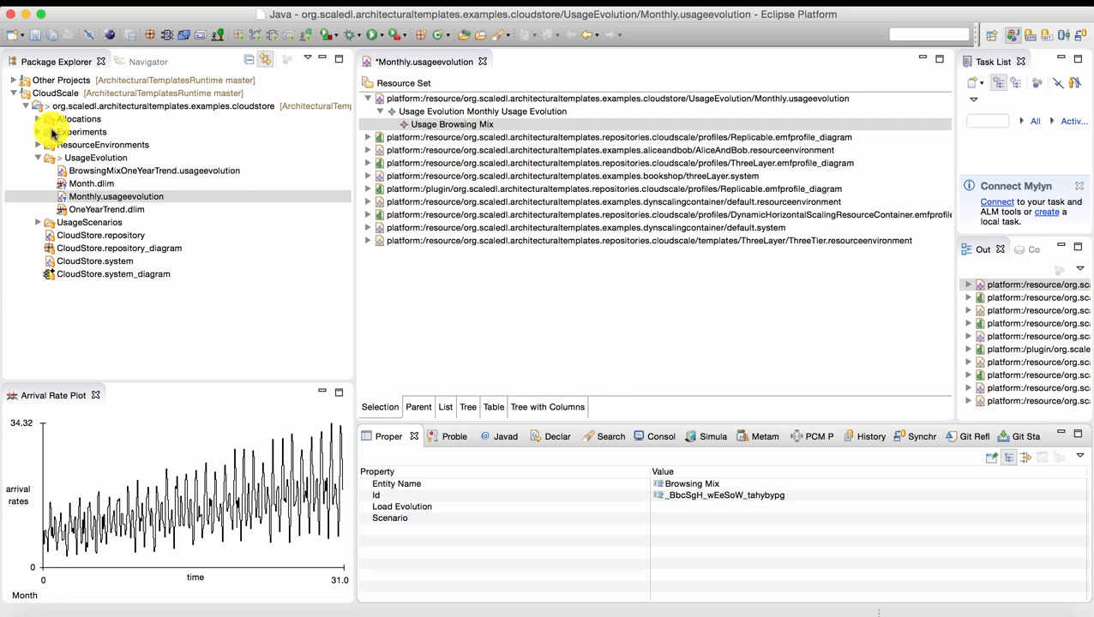
# Step: Open the BrowsingMix.usagemodel_diagram file from the UsageScenarios folder
pyautogui.click(38, 222)
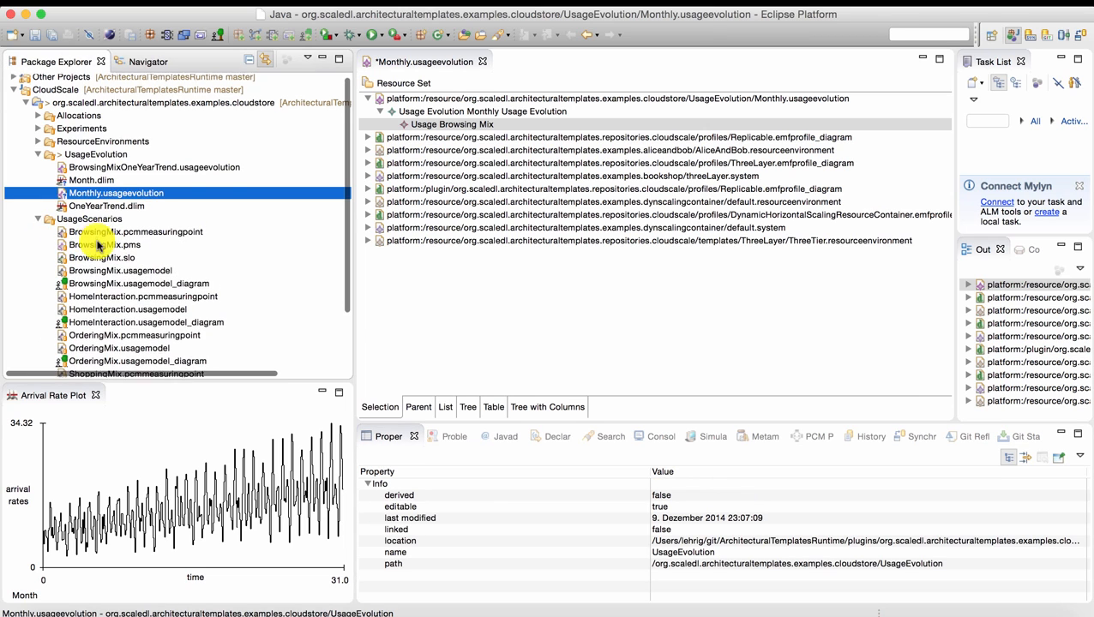
pyautogui.scroll(-5, 96, 240)
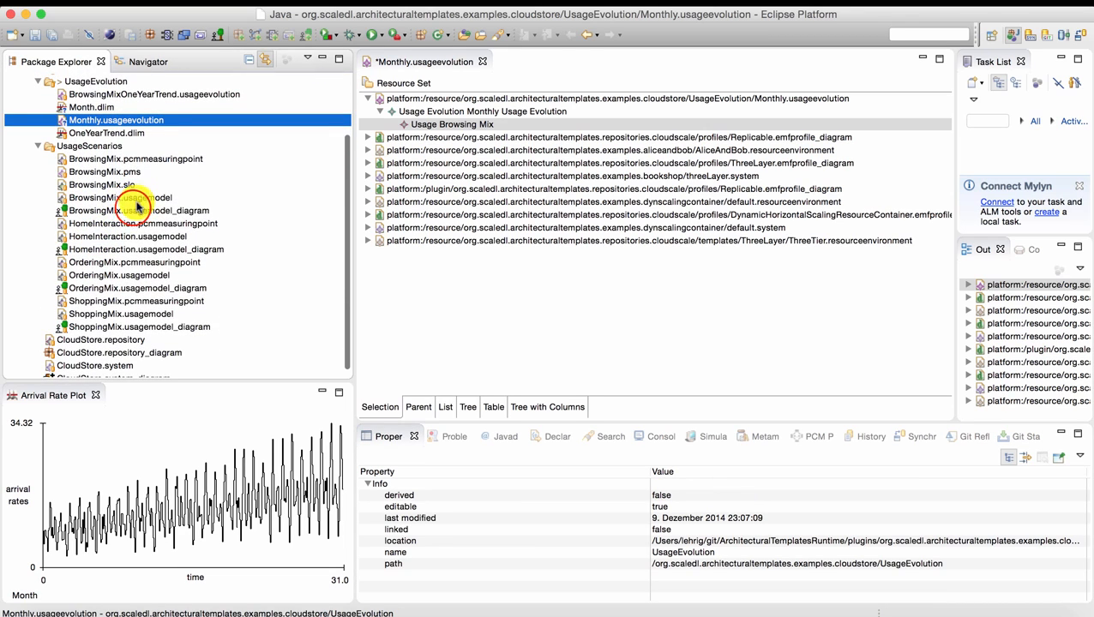
pyautogui.click(132, 212)
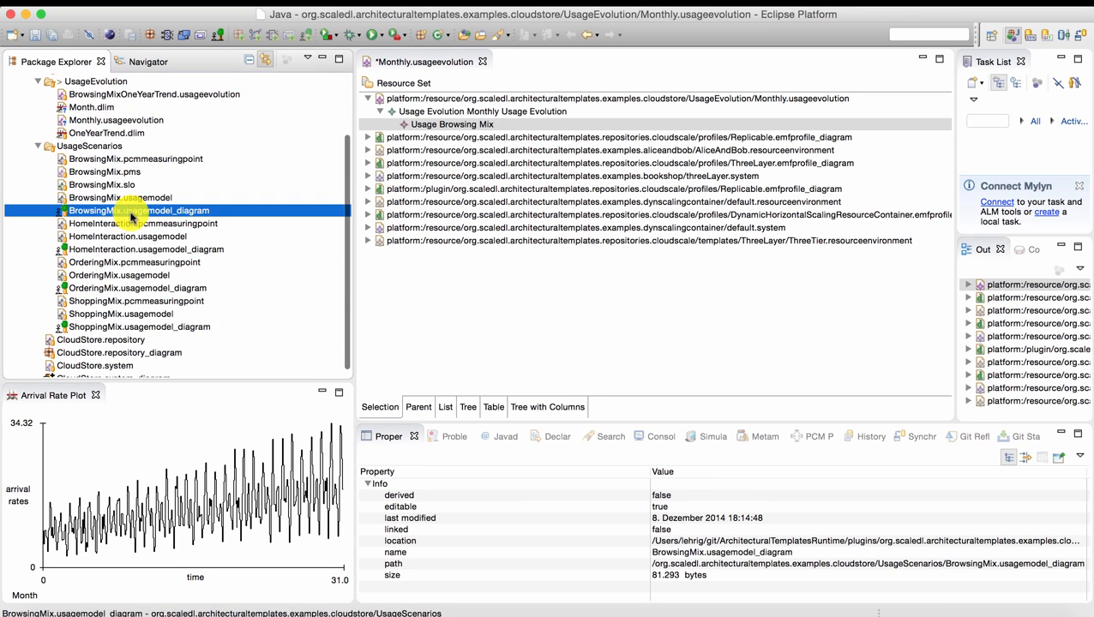
pyautogui.doubleClick(132, 214)
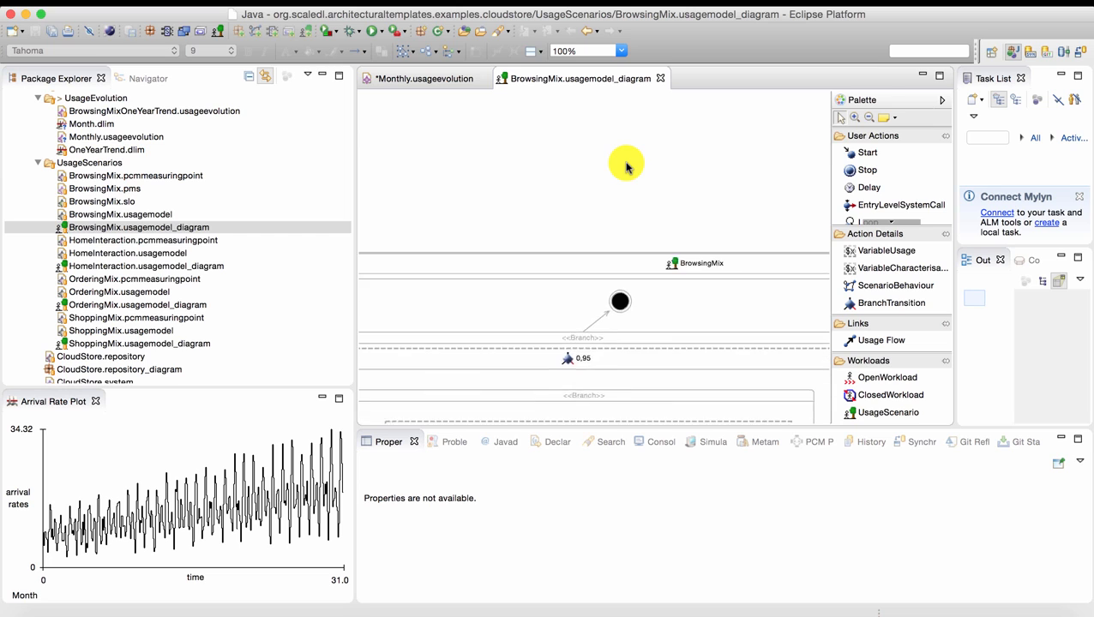
# Step: Examine the branches and system calls of the BrowsingMix usage scenario diagram, and select its closed workload to view the population
pyautogui.scroll(-5, 626, 165)
pyautogui.hscroll(4, 626, 166)
pyautogui.scroll(2, 626, 166)
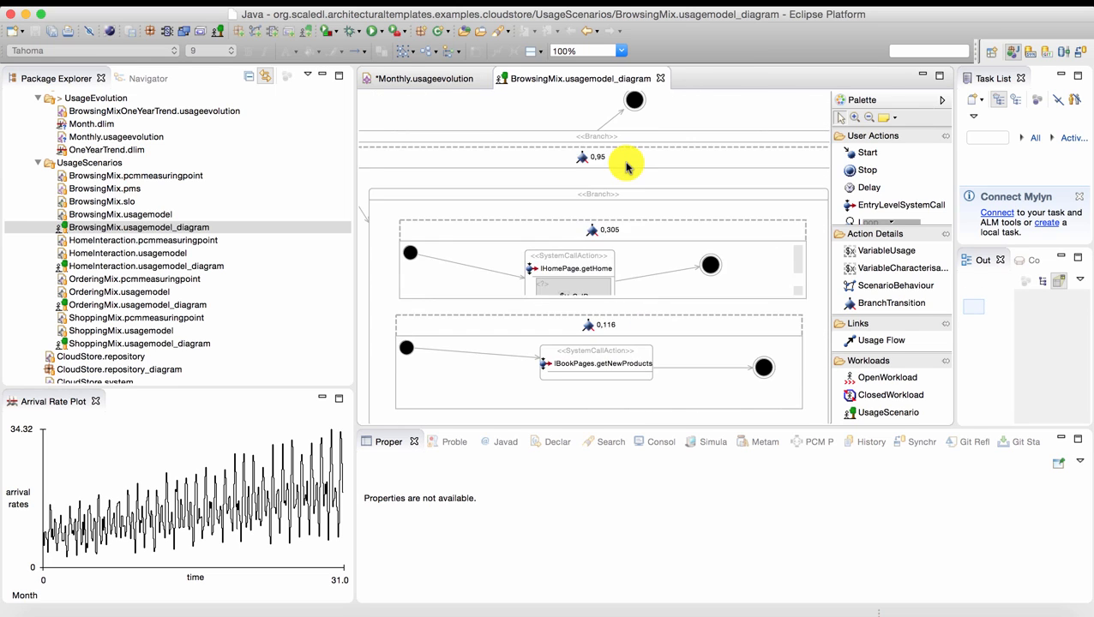
pyautogui.scroll(-2, 626, 165)
pyautogui.hscroll(-3, 626, 166)
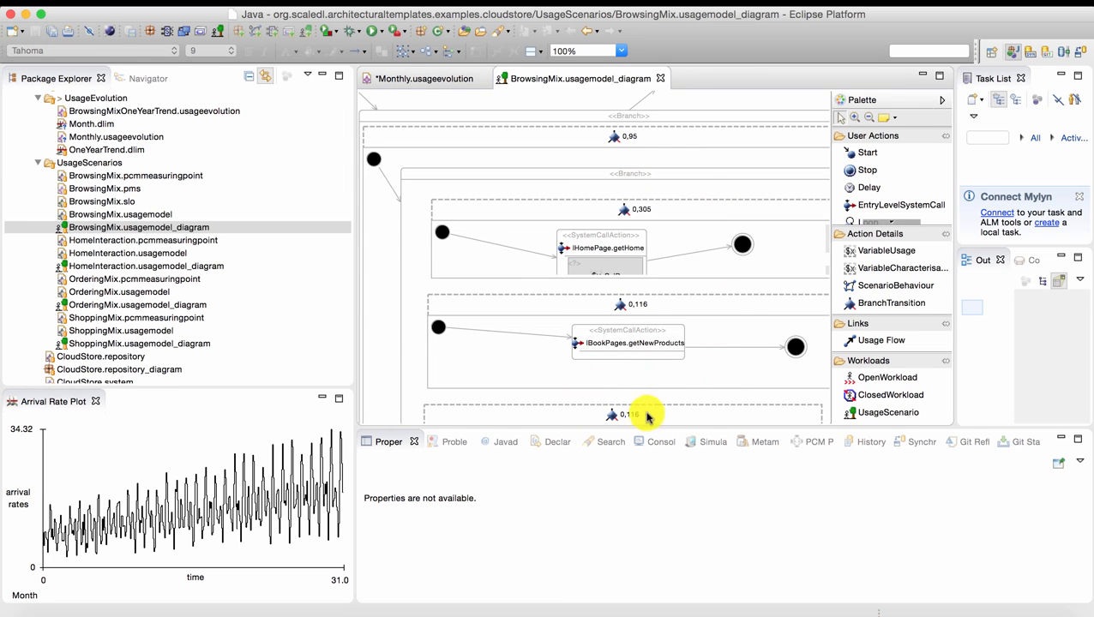
pyautogui.scroll(-10, 642, 415)
pyautogui.scroll(-5, 638, 418)
pyautogui.hscroll(3, 639, 418)
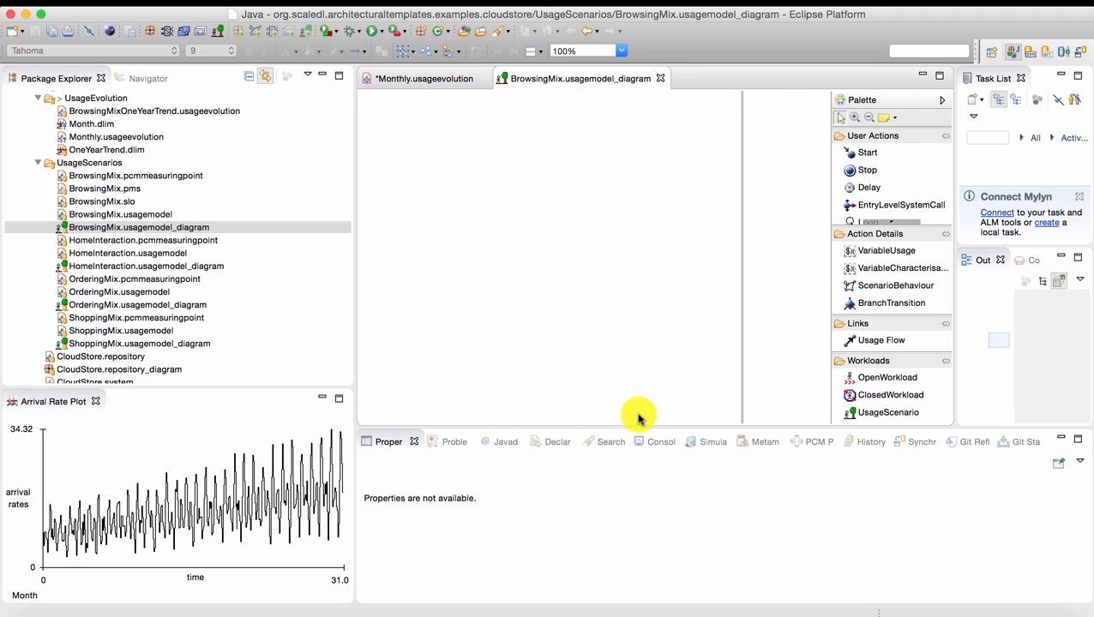
pyautogui.scroll(10, 639, 418)
pyautogui.hscroll(-2, 638, 417)
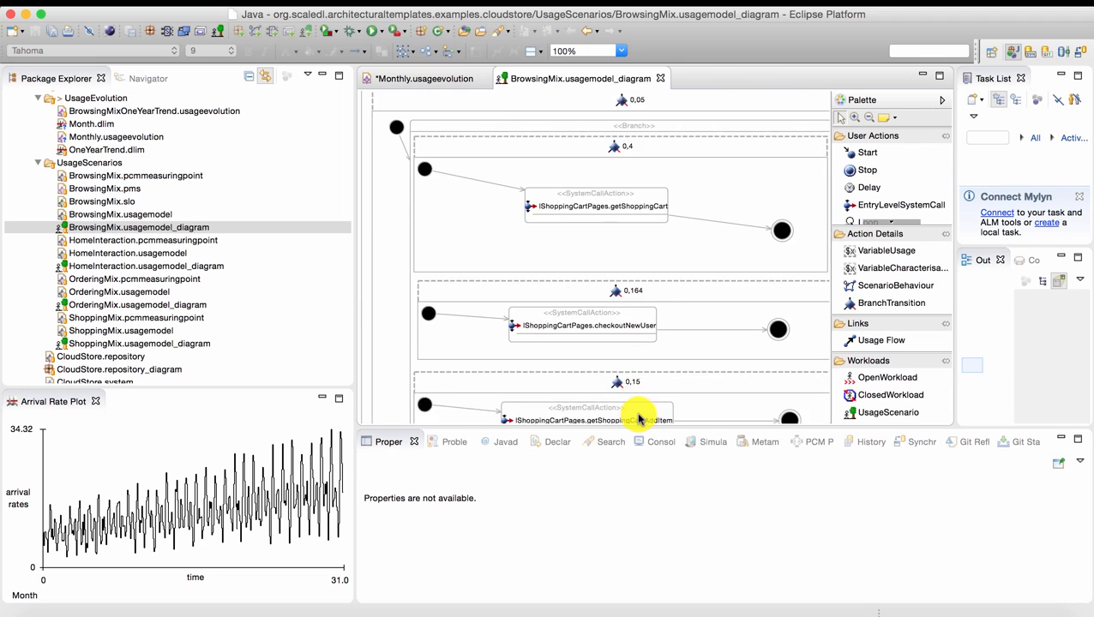
pyautogui.scroll(10, 639, 418)
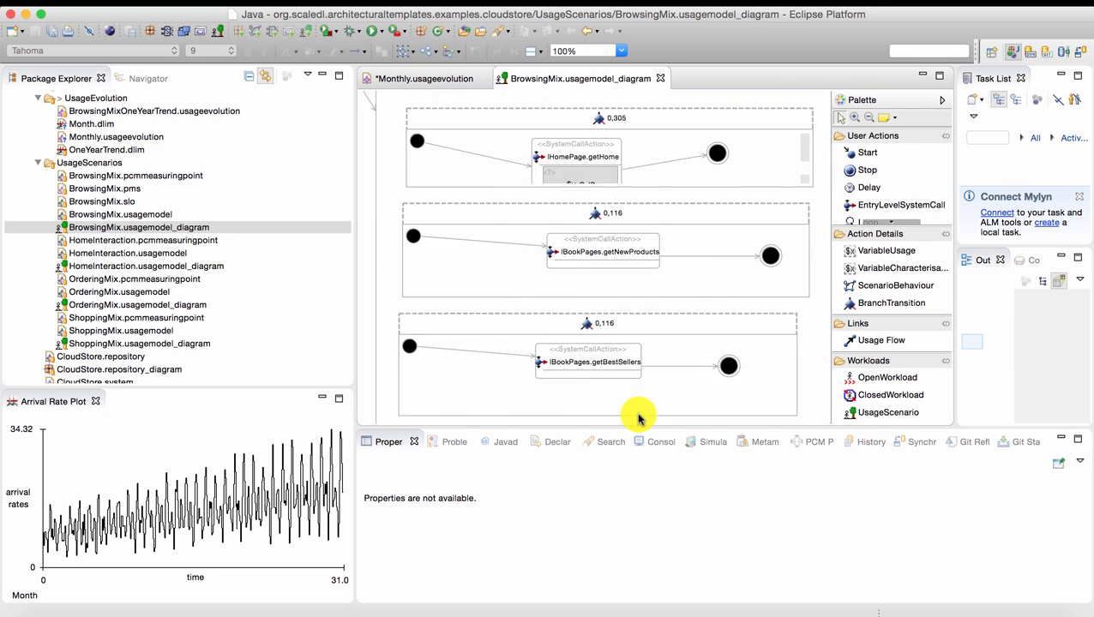
pyautogui.scroll(5, 710, 324)
pyautogui.hscroll(-3, 710, 323)
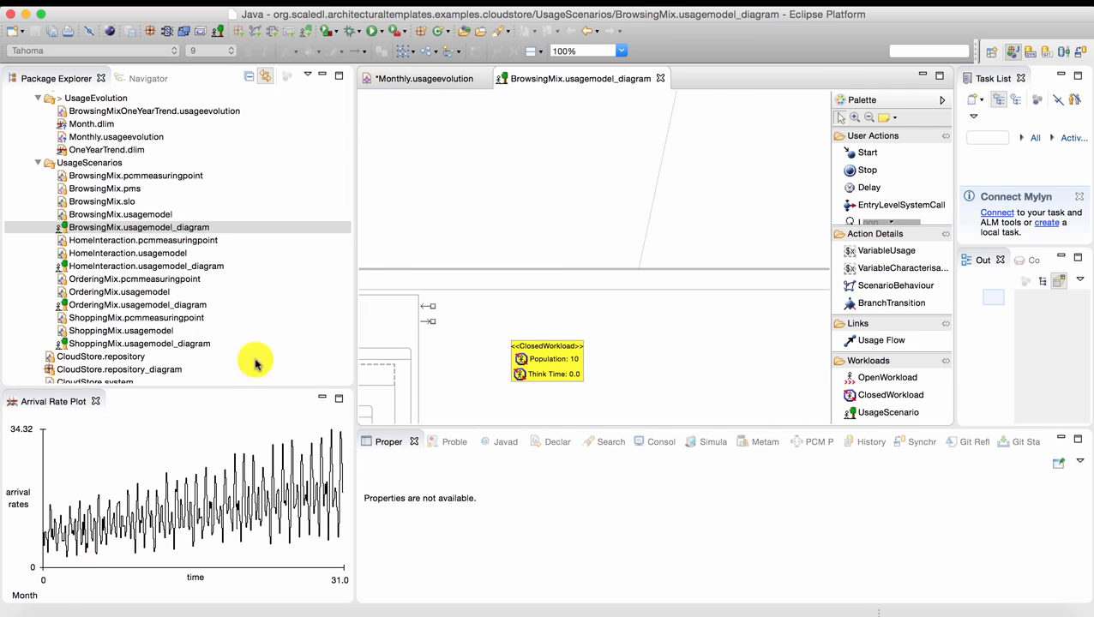
pyautogui.click(568, 359)
pyautogui.click(570, 360)
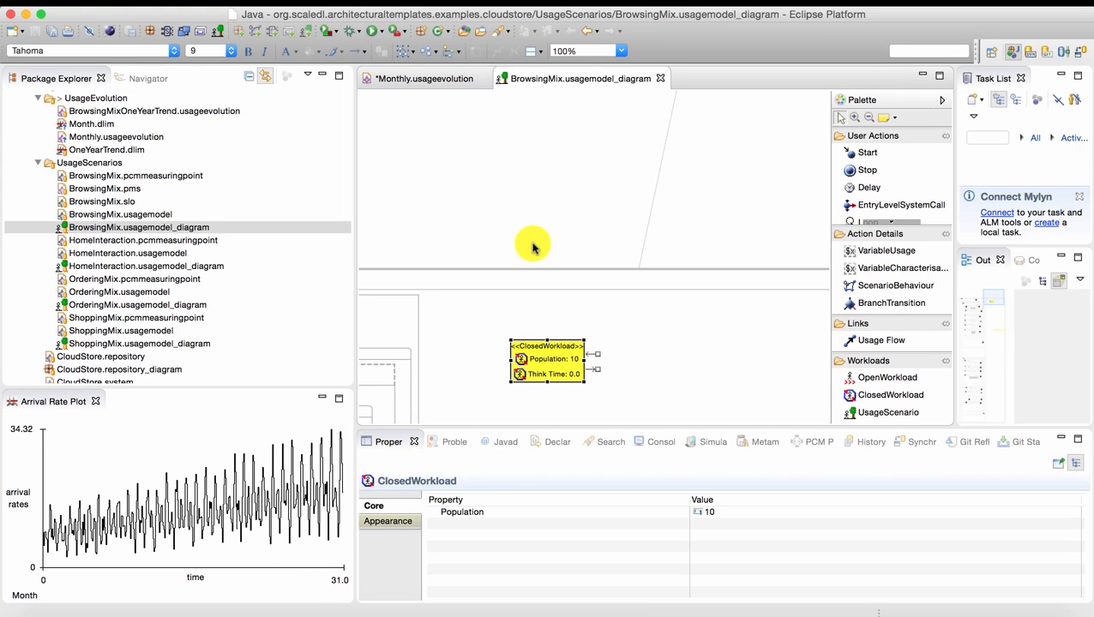
# Step: Return to Monthly.usageevolution and inspect the Load Evolution and Scenario properties of the Browsing Mix usage
pyautogui.click(448, 80)
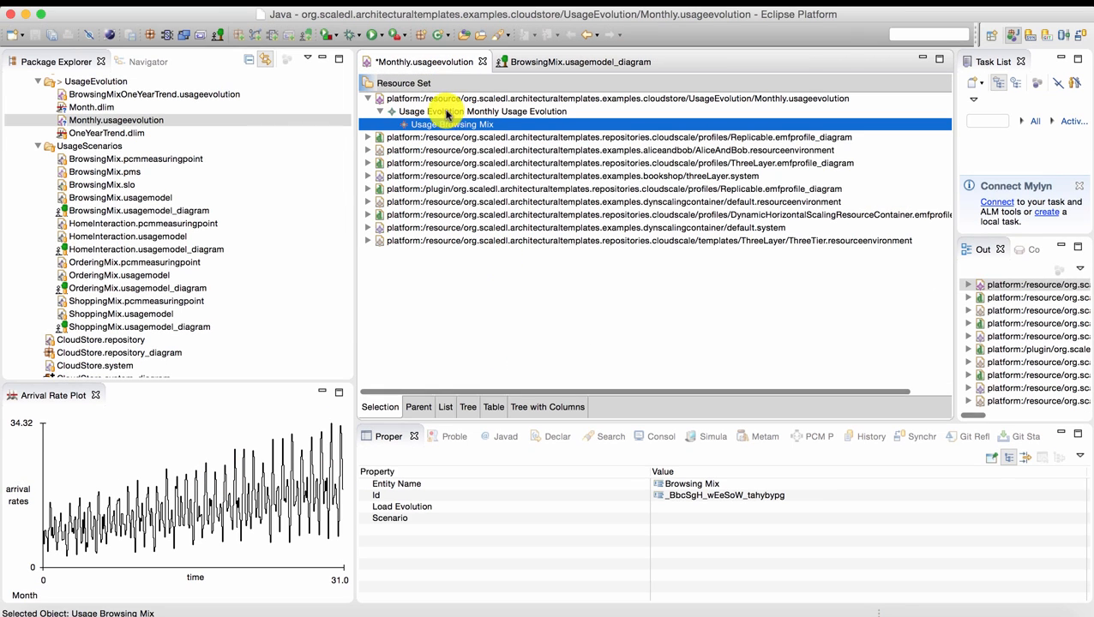
pyautogui.click(664, 512)
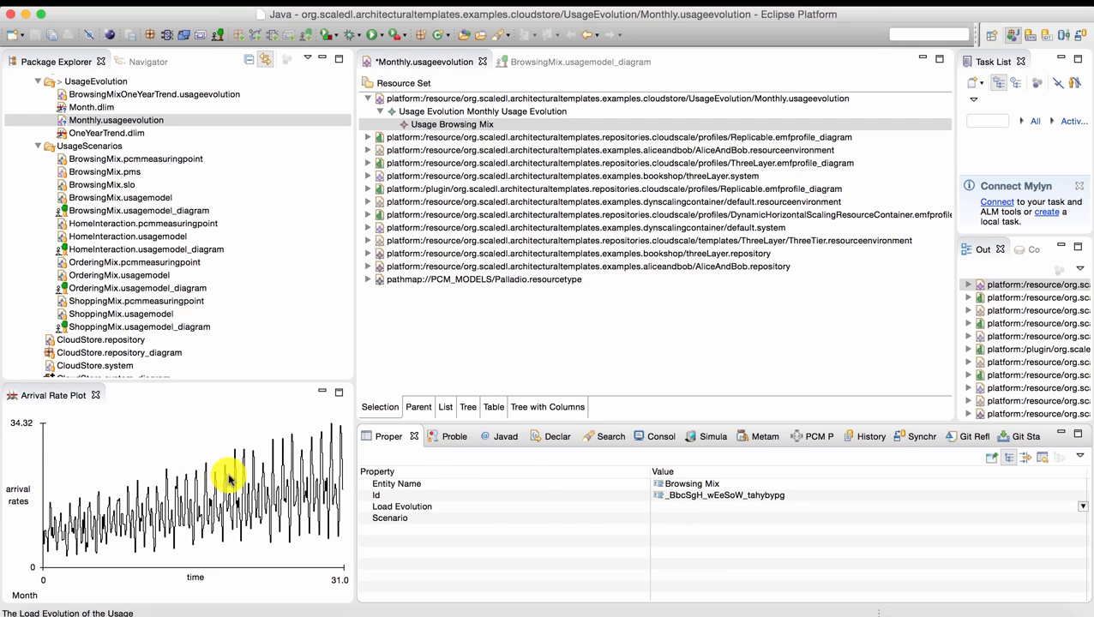
pyautogui.click(672, 520)
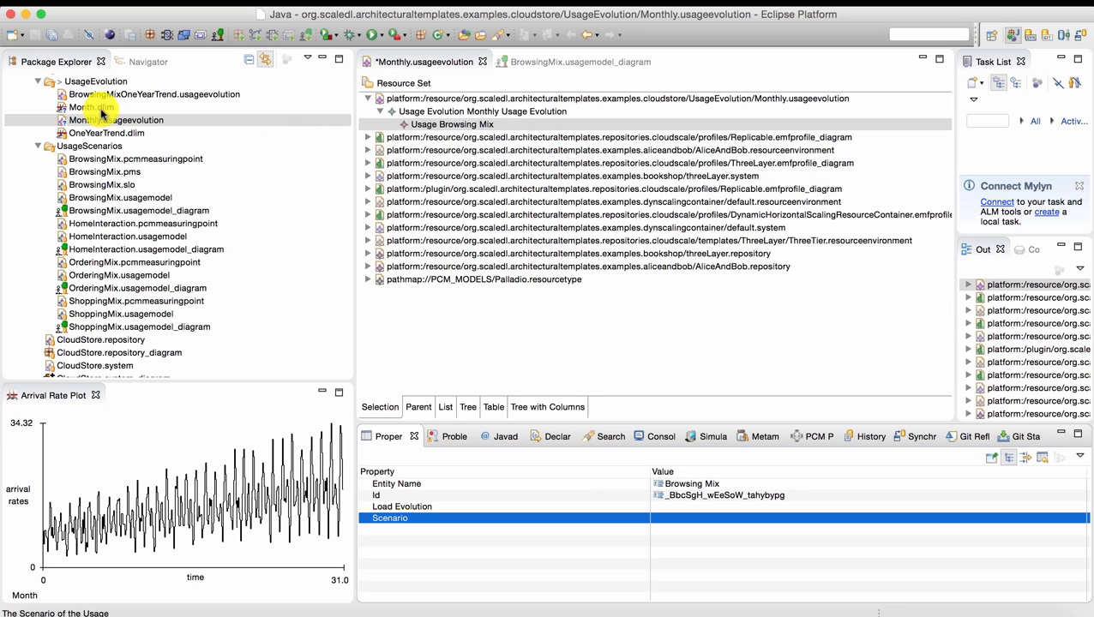
# Step: Save the Monthly.usageevolution model and load Month.dlim from the UsageEvolution folder into its resource set
pyautogui.click(445, 125)
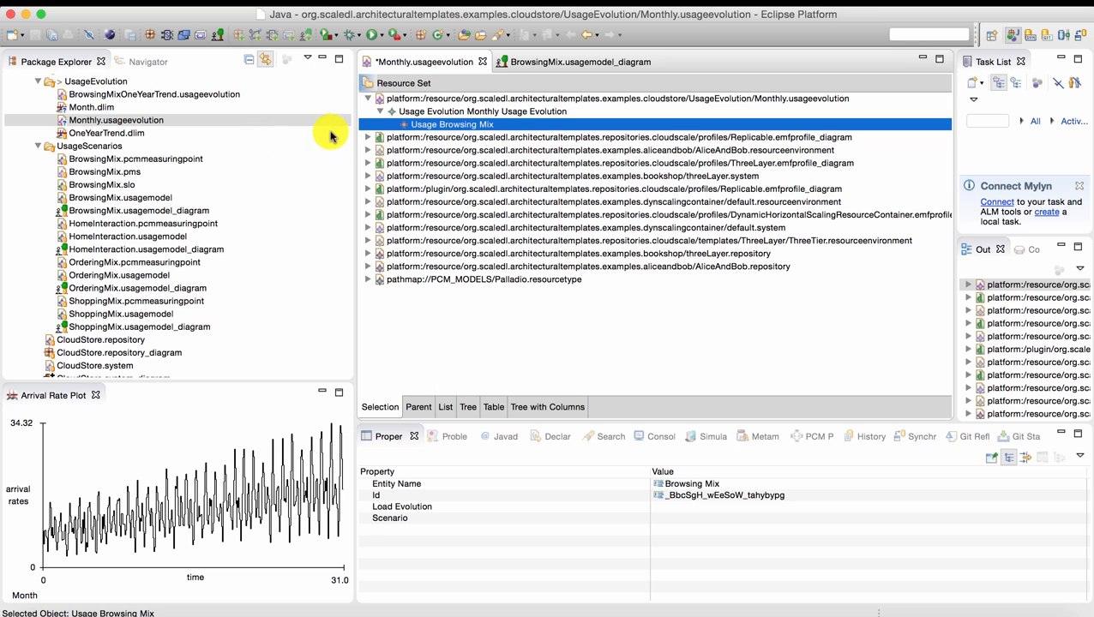
pyautogui.press('super+s')
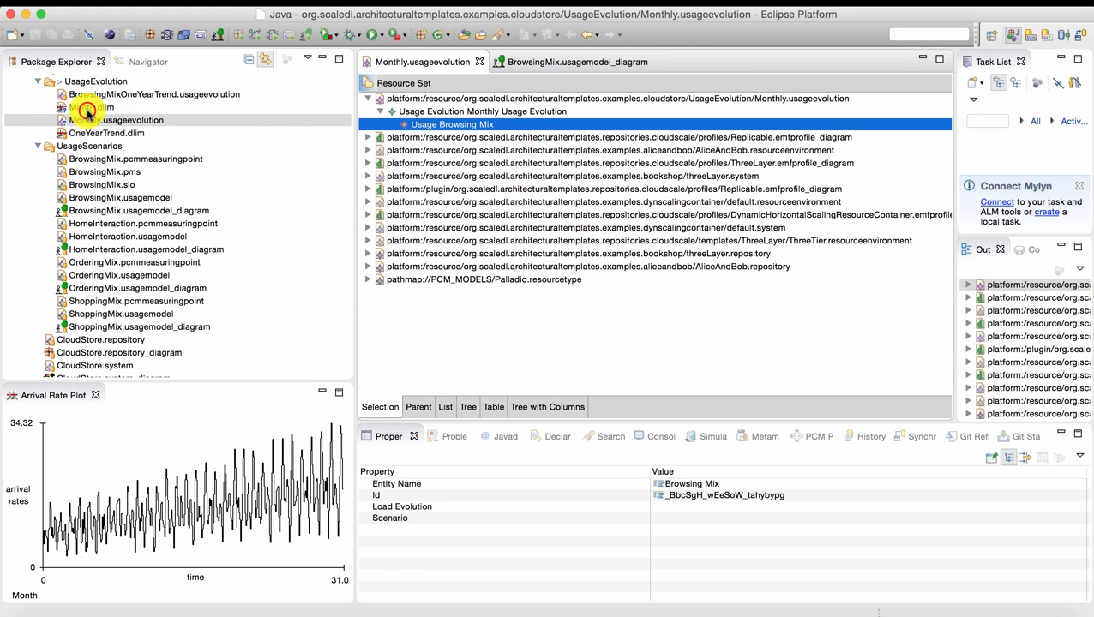
pyautogui.click(120, 109)
pyautogui.moveTo(122, 114); pyautogui.dragTo(434, 325)
# Step: Set the Load Evolution of the Browsing Mix usage to Sequence Month
pyautogui.click(432, 124)
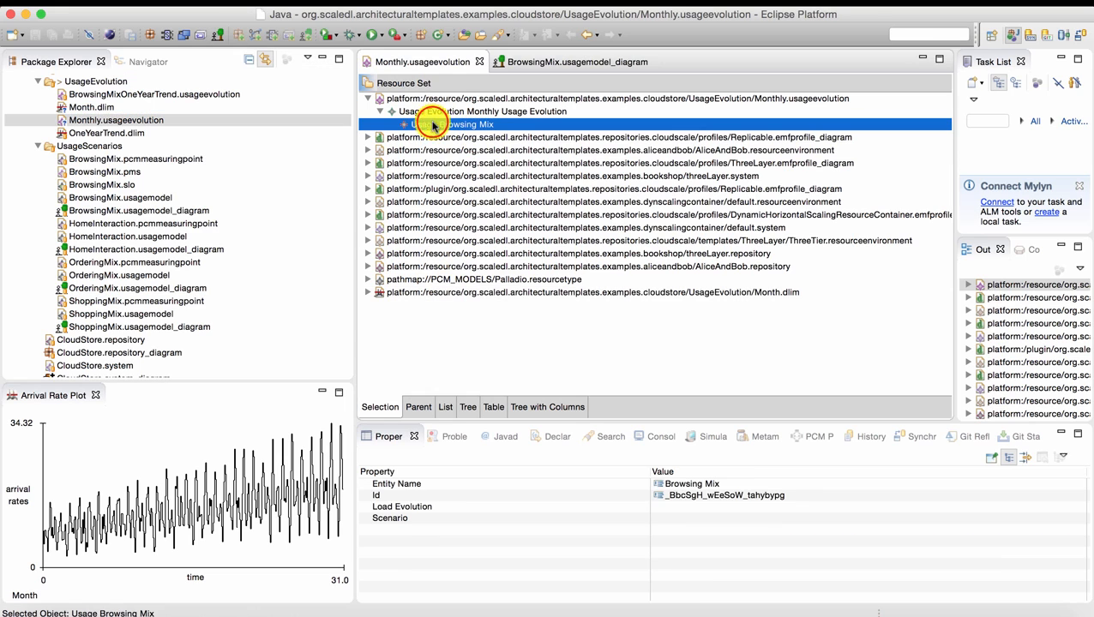
pyautogui.click(728, 507)
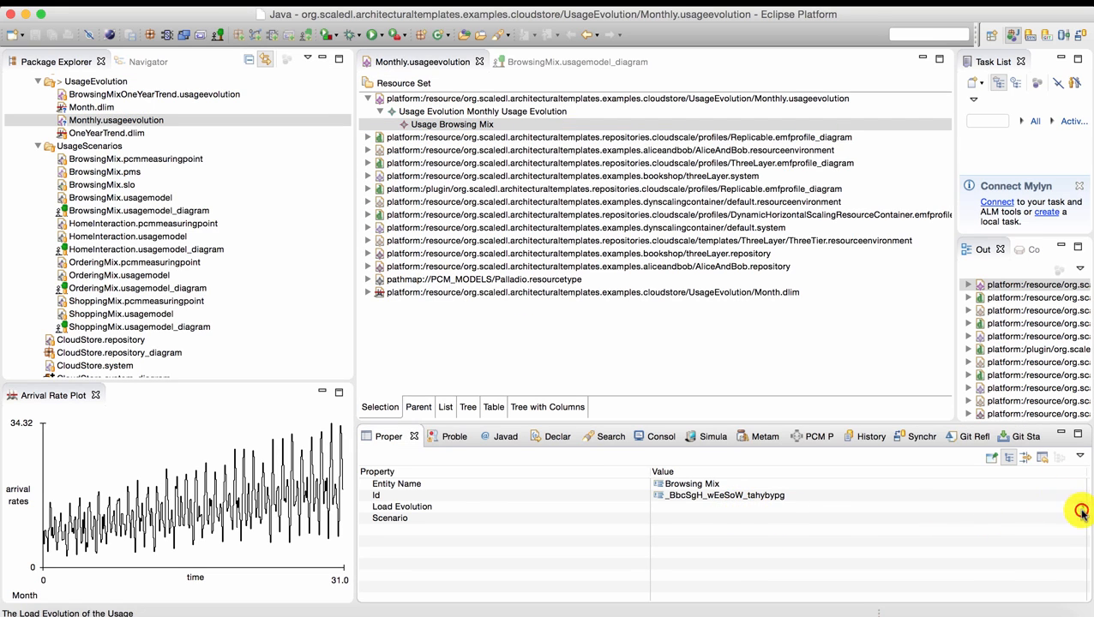
pyautogui.click(1082, 507)
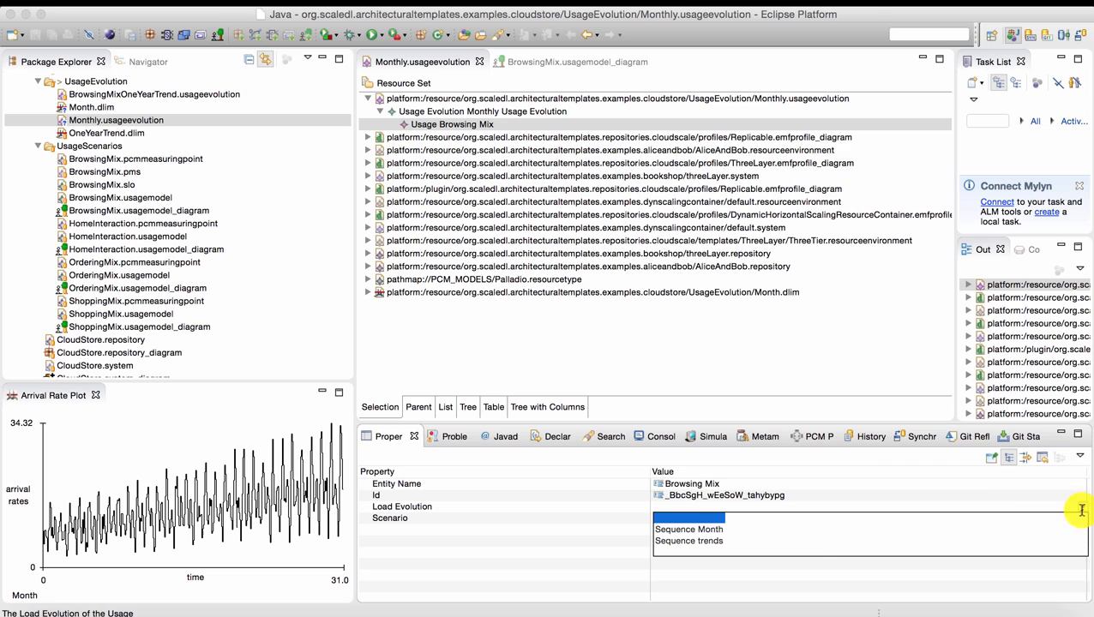
pyautogui.click(700, 529)
pyautogui.press('Return')
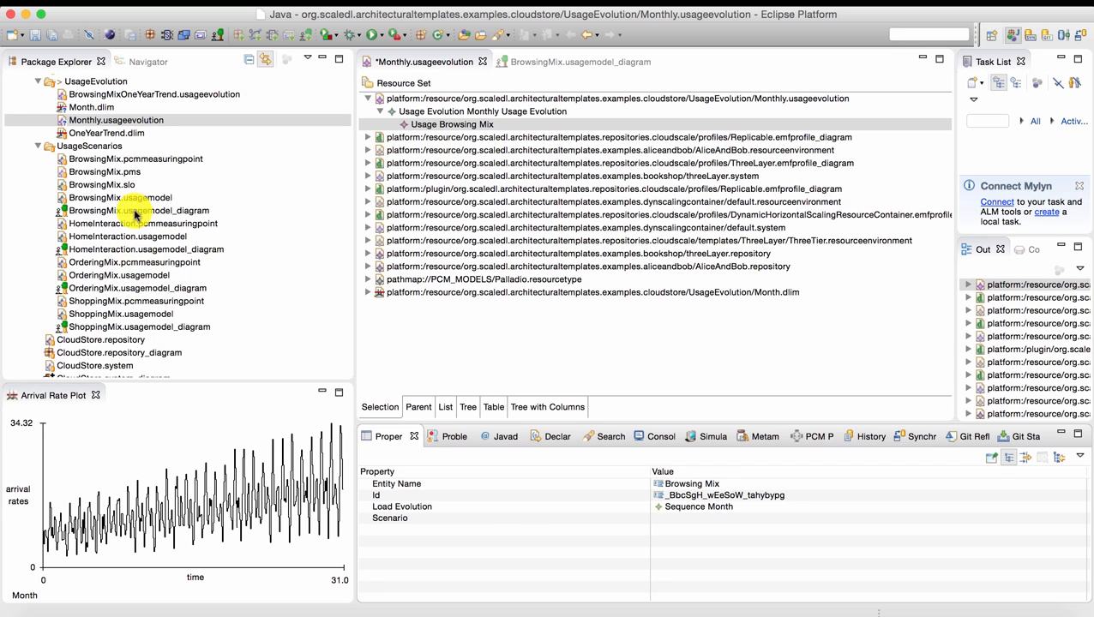
# Step: Load BrowsingMix.usagemodel from the UsageScenarios folder into the resource set and reselect the Browsing Mix usage
pyautogui.click(120, 215)
pyautogui.moveTo(121, 215); pyautogui.dragTo(472, 352)
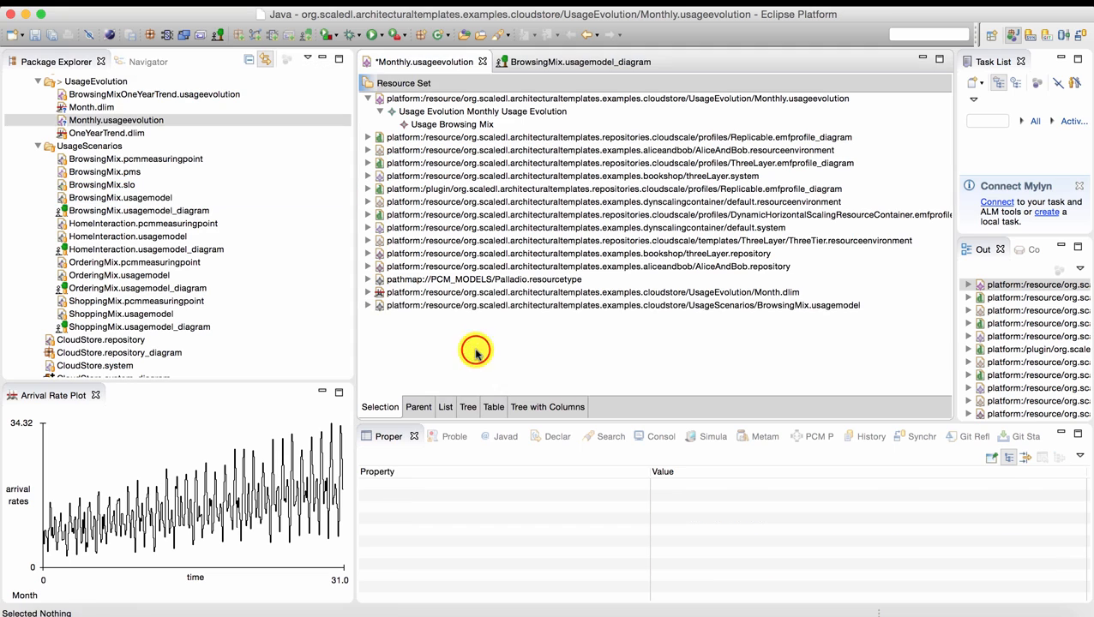
pyautogui.click(435, 123)
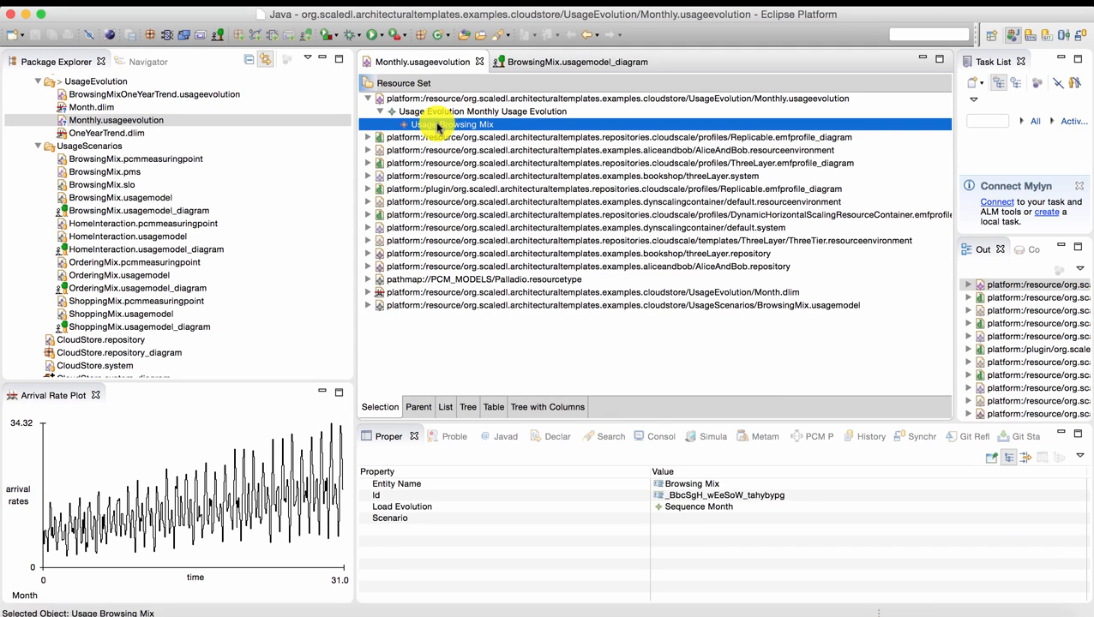
# Step: Set the Scenario of the Browsing Mix usage to Usage Scenario BrowsingMix and save the model
pyautogui.click(691, 533)
pyautogui.click(729, 517)
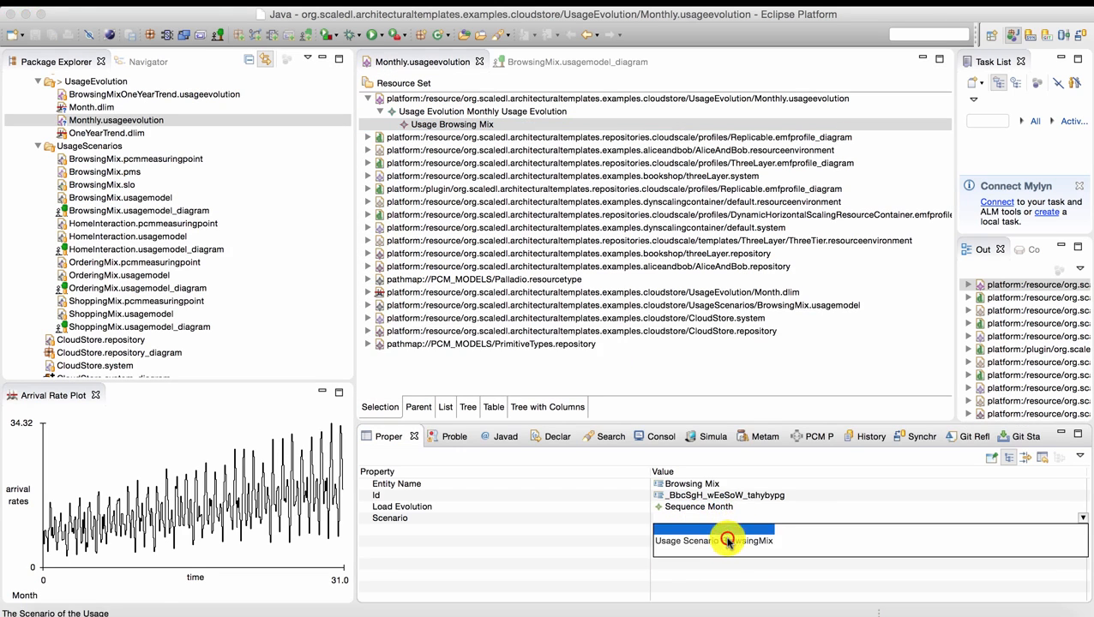
pyautogui.click(723, 541)
pyautogui.click(598, 347)
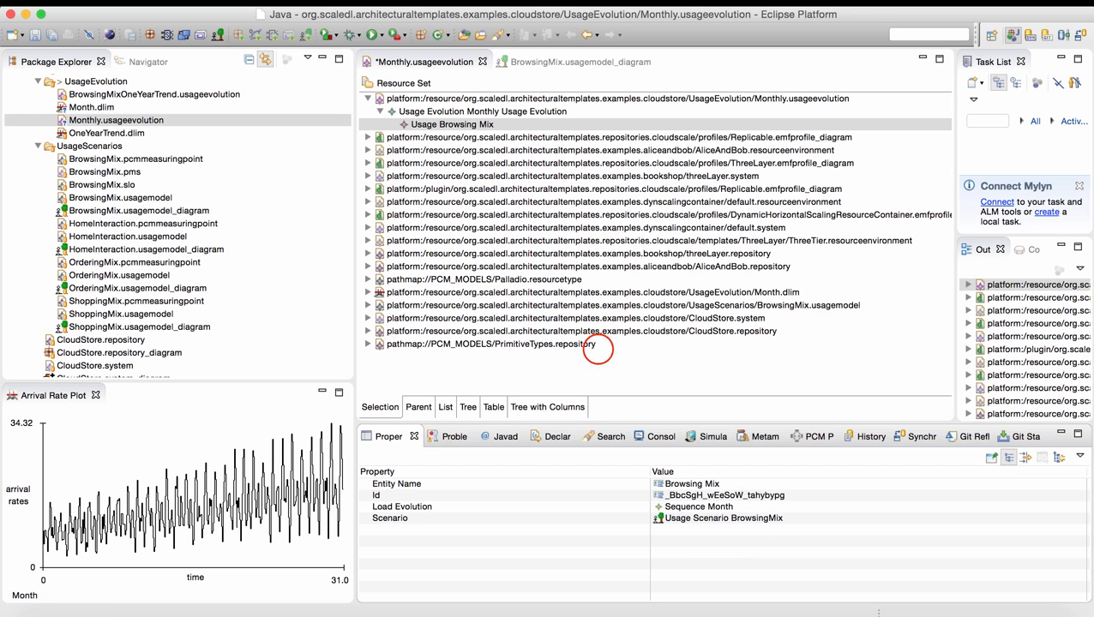
pyautogui.press('super+s')
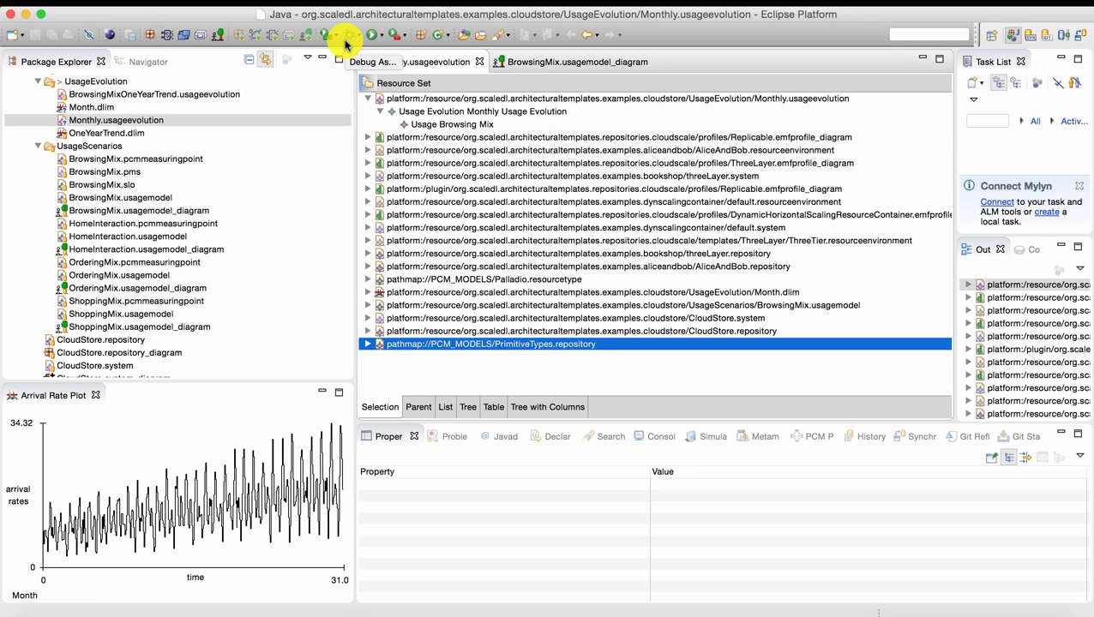
# Step: Collapse the UsageEvolution and UsageScenarios folders in the project tree
pyautogui.click(35, 83)
pyautogui.scroll(3, 34, 120)
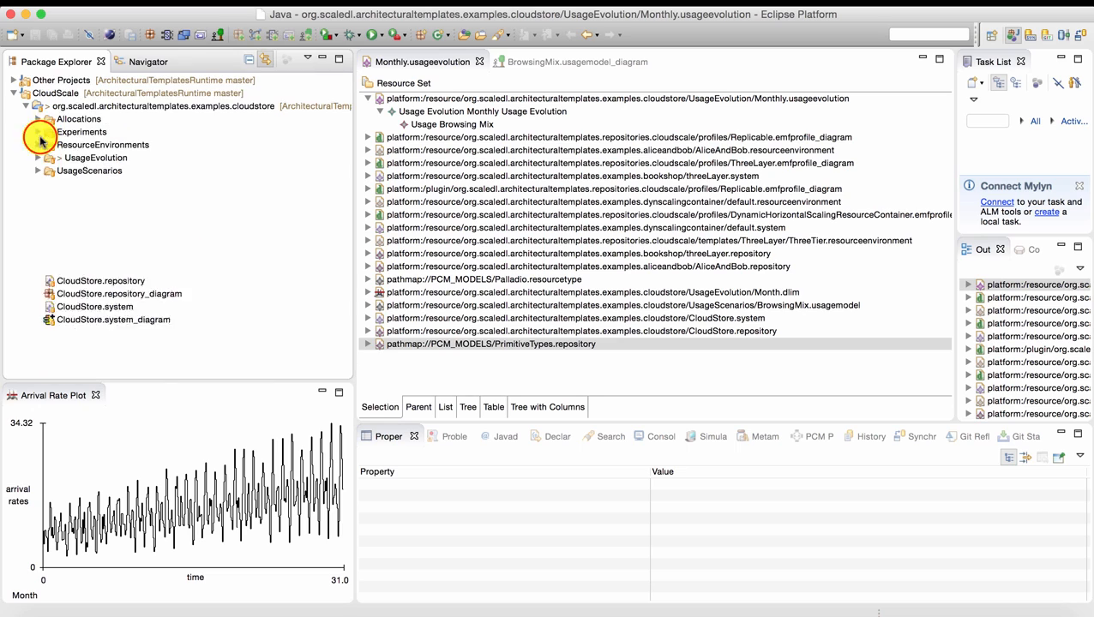
pyautogui.click(37, 171)
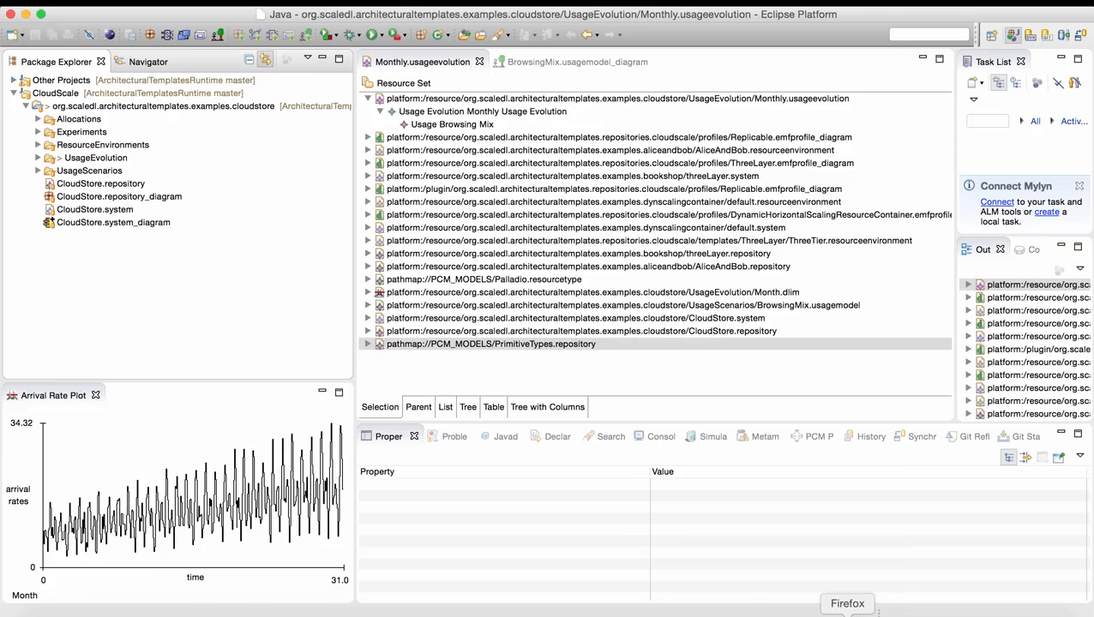
# Step: Switch to Firefox and review the diagram of how the ScaleDL languages relate on the CloudScale Language page
pyautogui.click(847, 614)
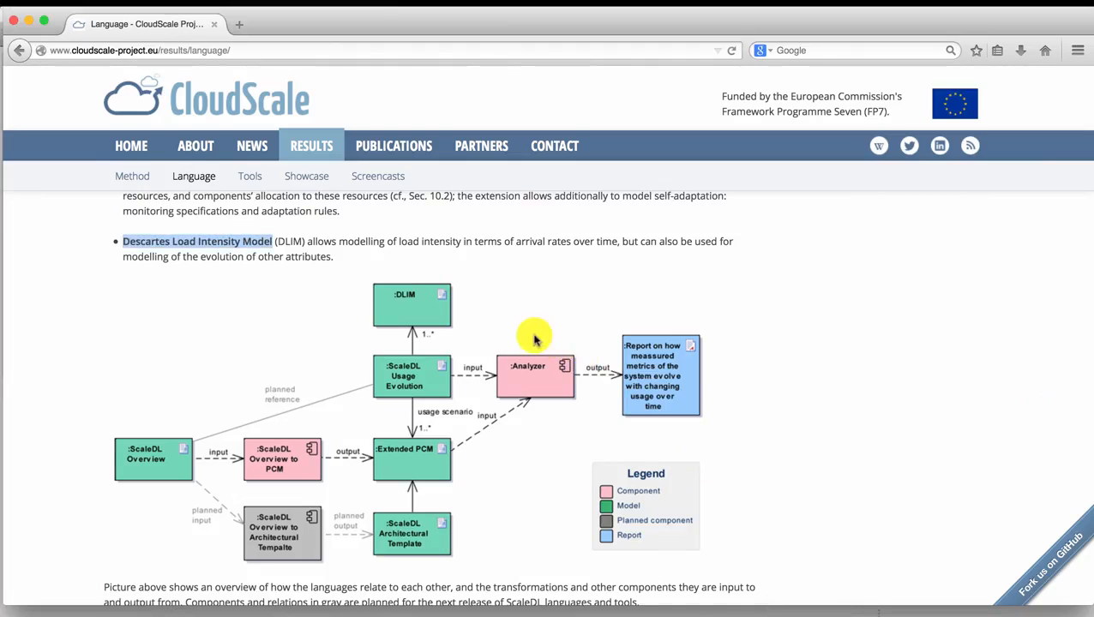
pyautogui.scroll(-1, 528, 334)
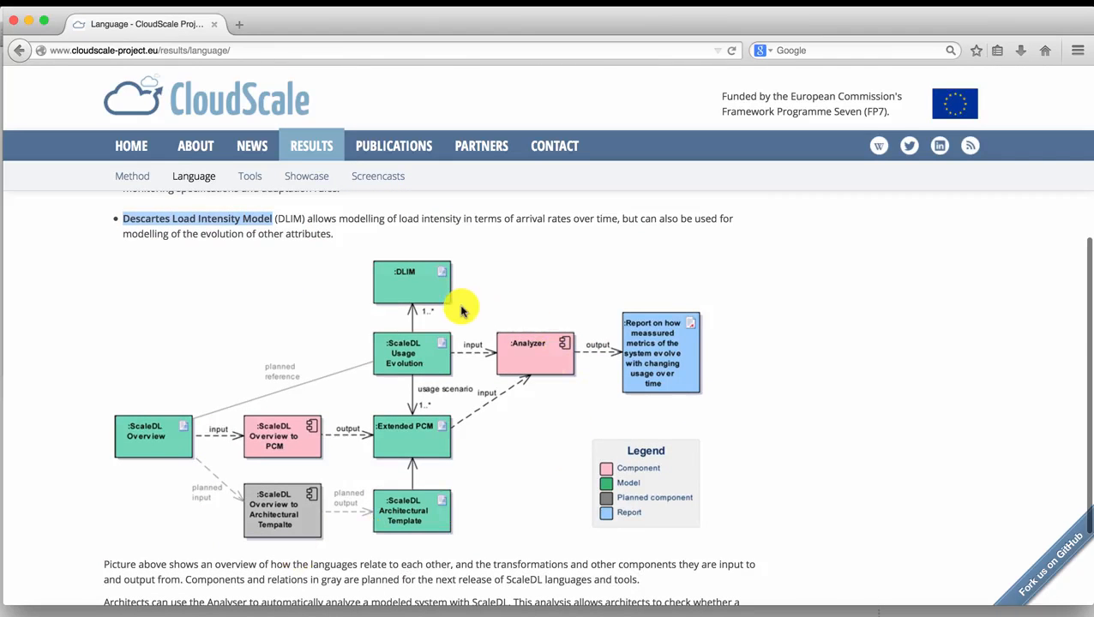
pyautogui.scroll(1, 450, 307)
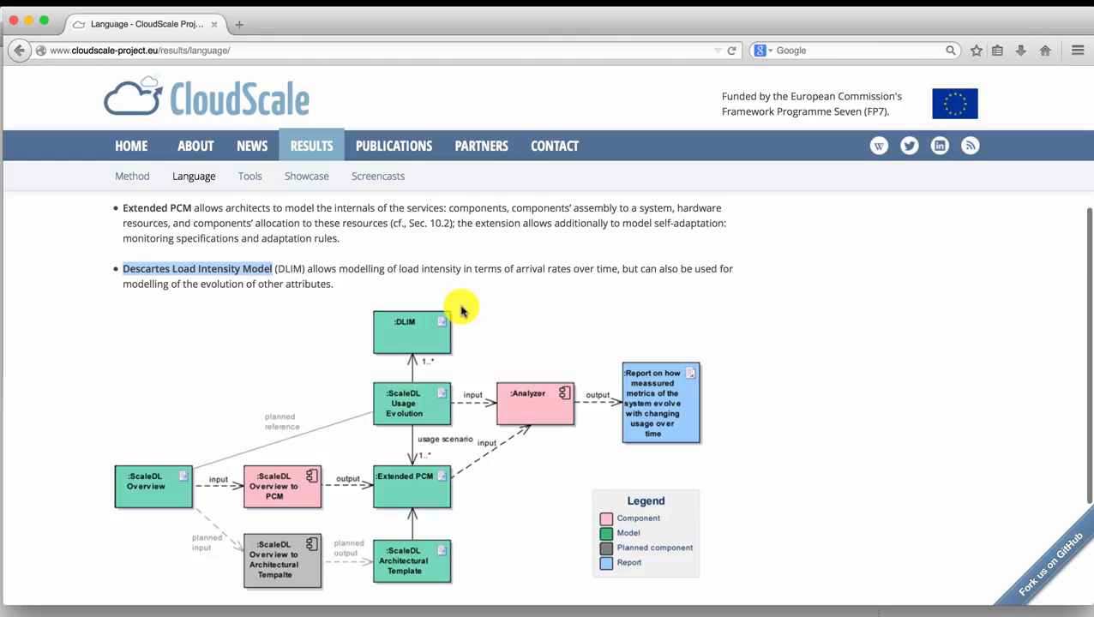